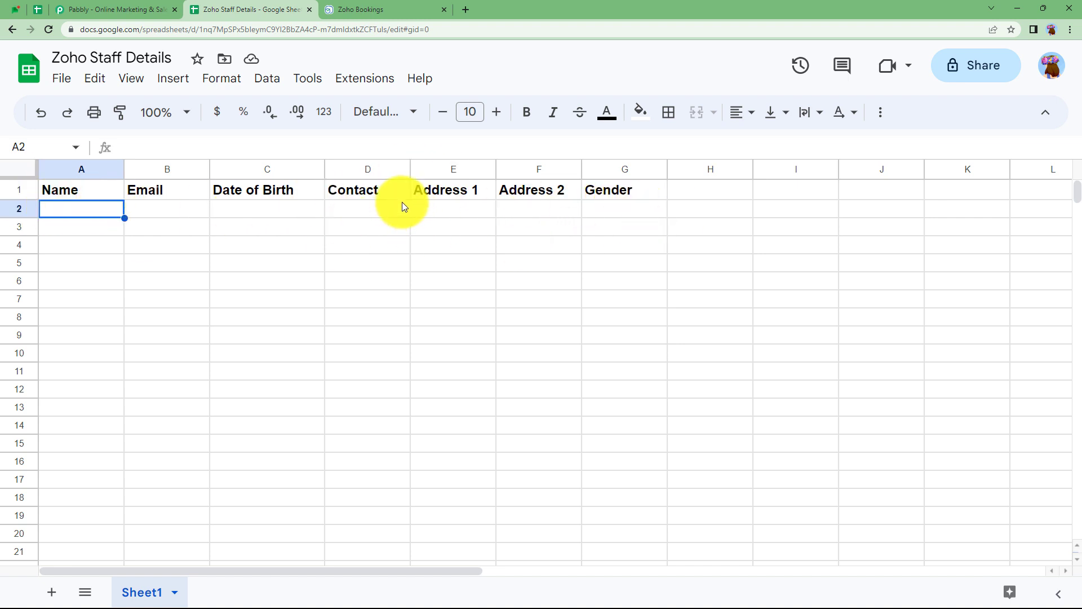
Review the four existing Zoho Bookings staff members, then switch to the Pabbly website.
click(329, 8)
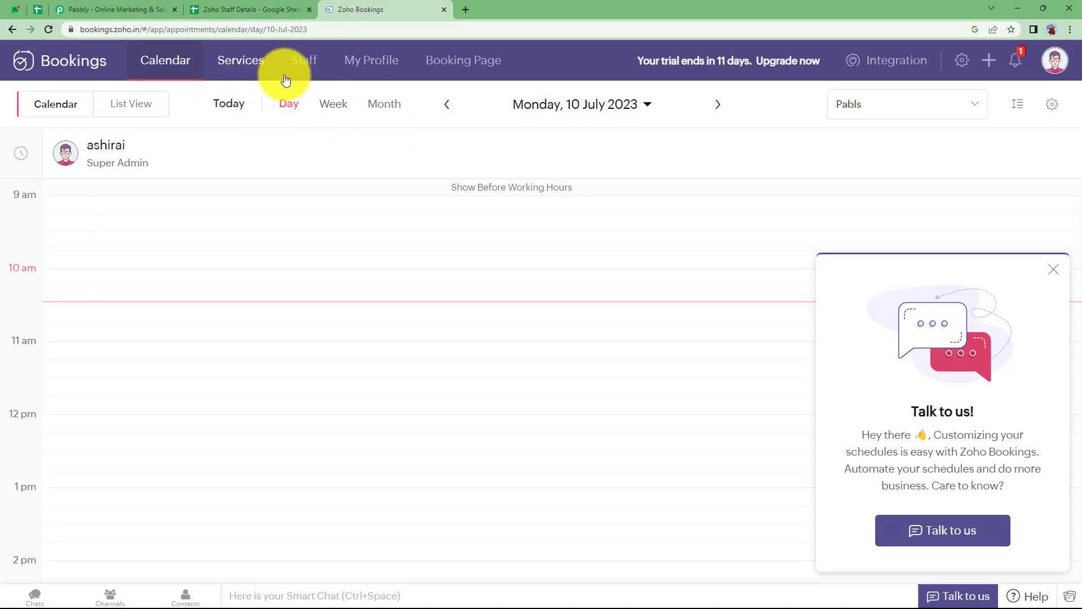
click(302, 60)
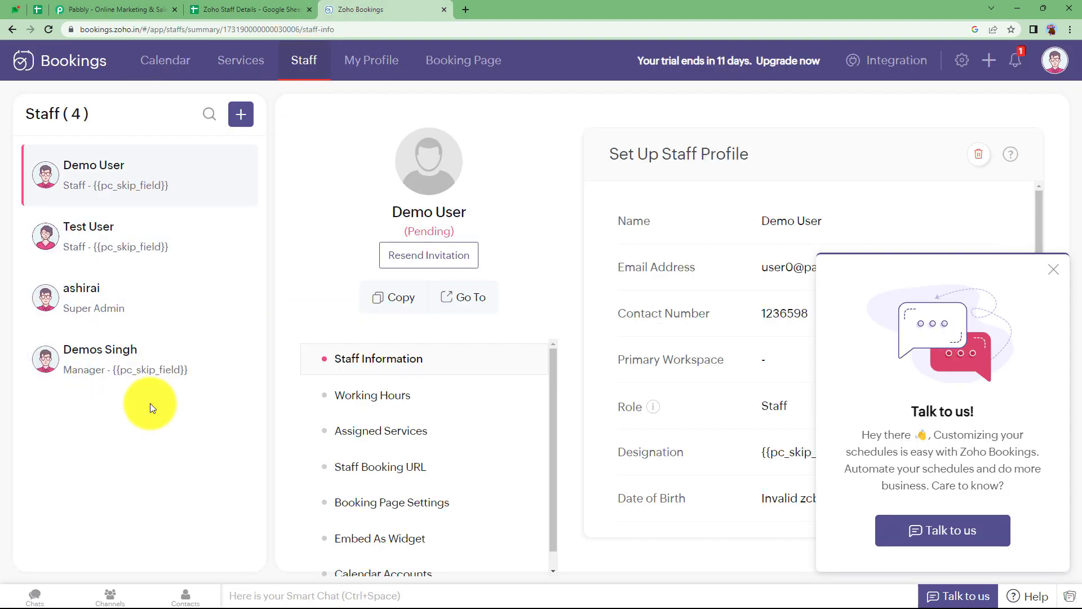
click(132, 9)
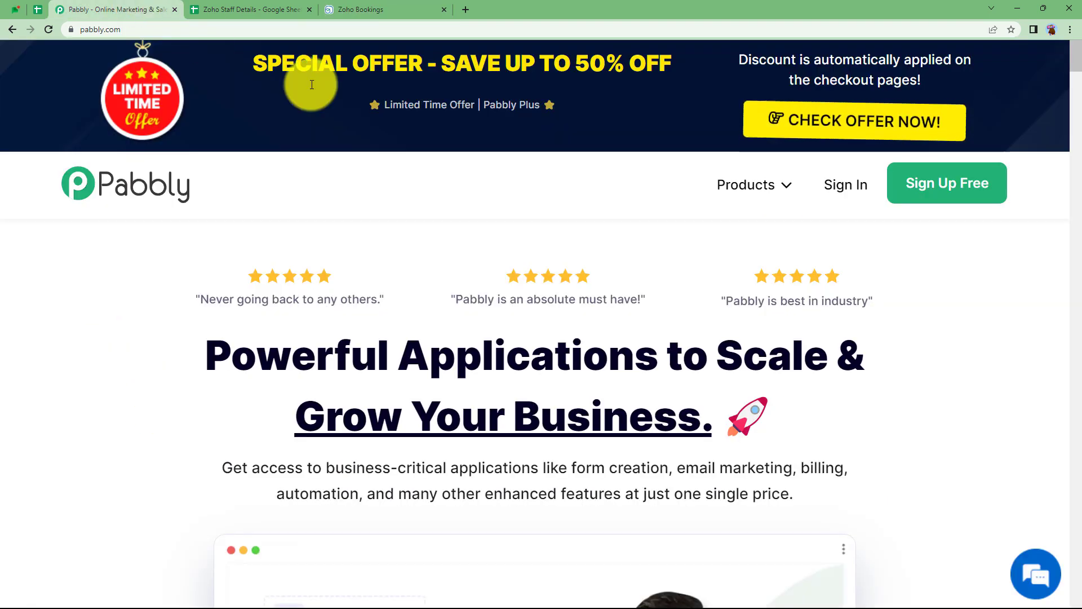
Sign in to Pabbly and launch Pabbly Connect from the All Apps page.
click(846, 193)
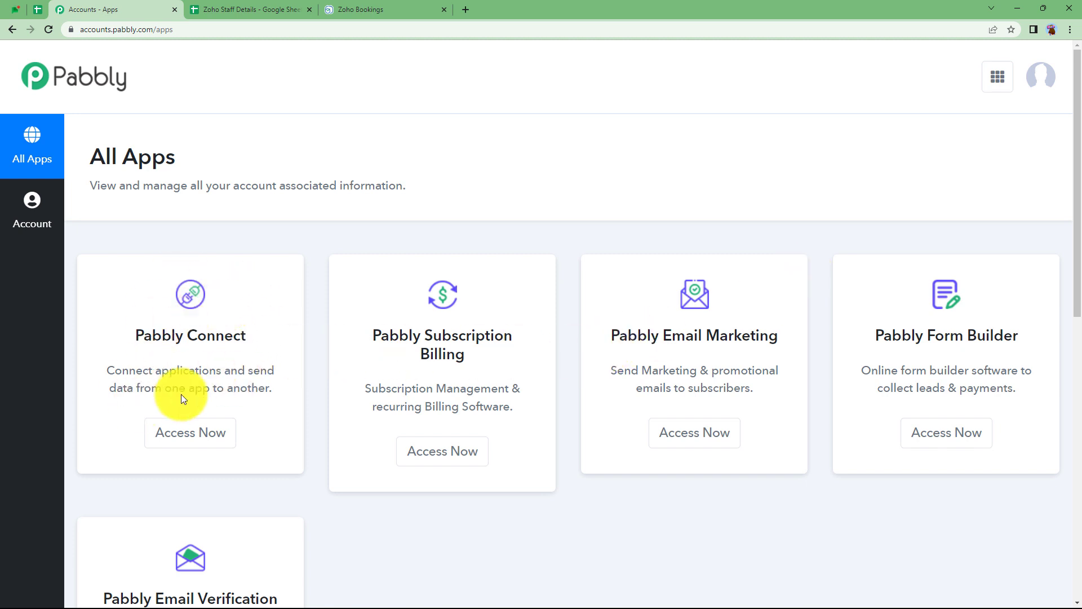
scroll(239, 357, down, 1)
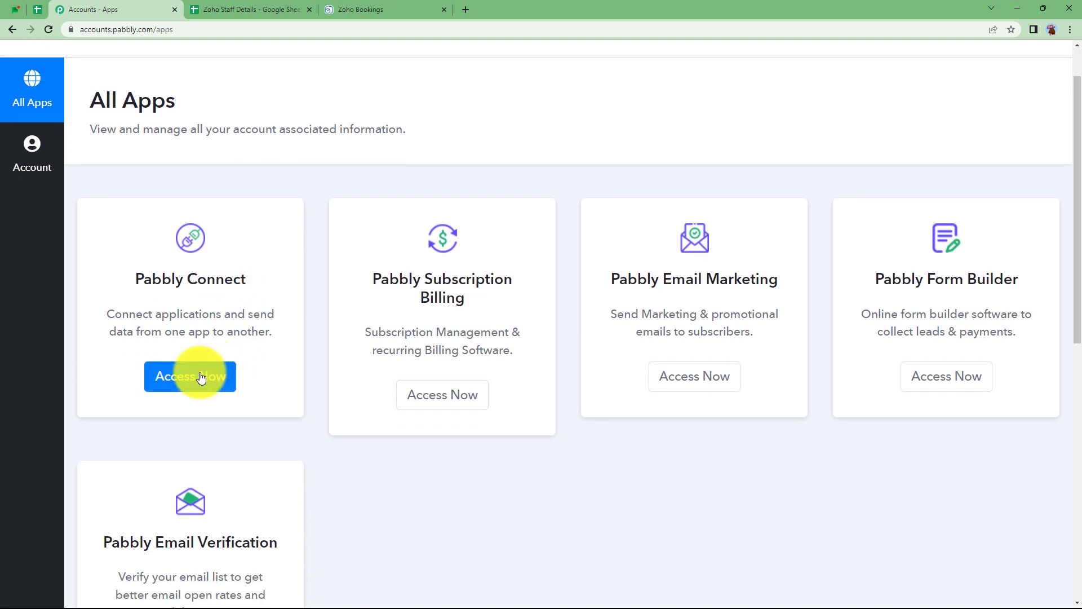
click(222, 375)
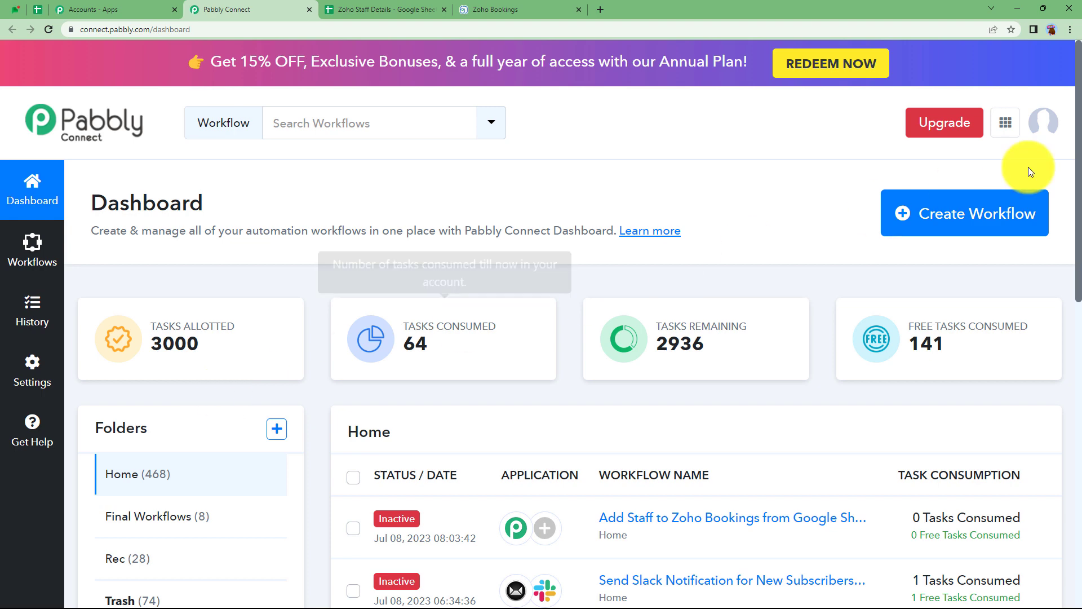
Create a workflow named 'Add Staff to Zoho Bookings from Google Sheets Rows'.
click(941, 224)
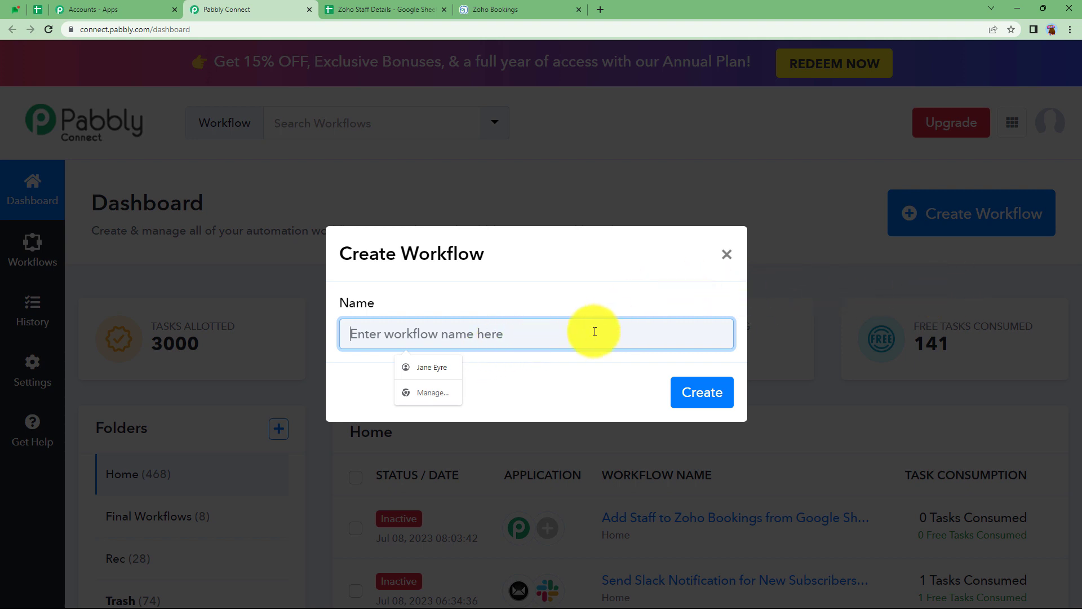
text(Add Staff to Zo)
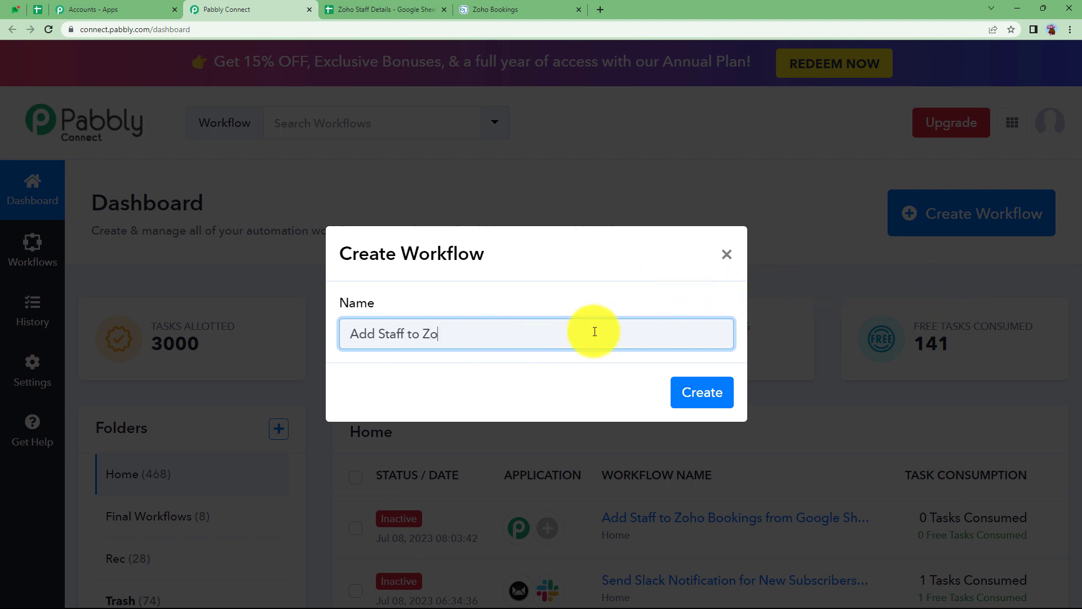
text( Rows)
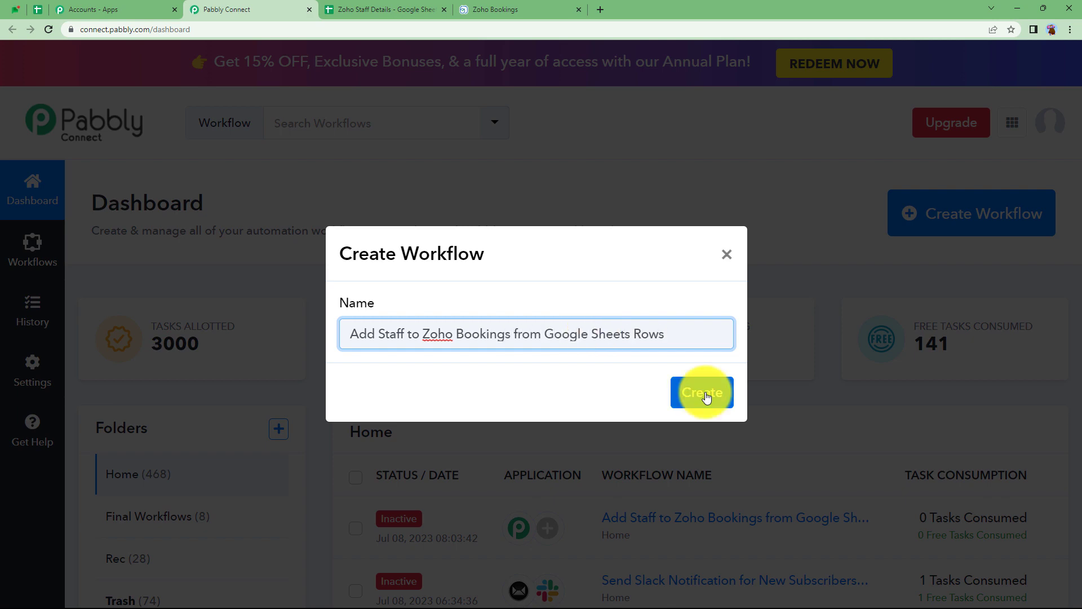
click(702, 392)
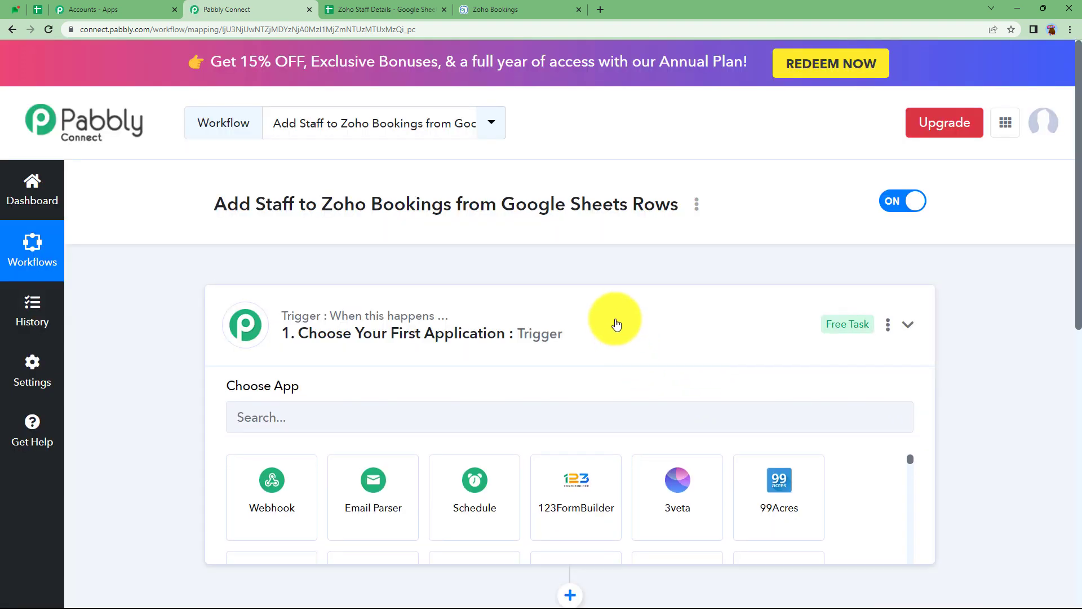
Expand and collapse the empty trigger and action steps to inspect them.
click(617, 324)
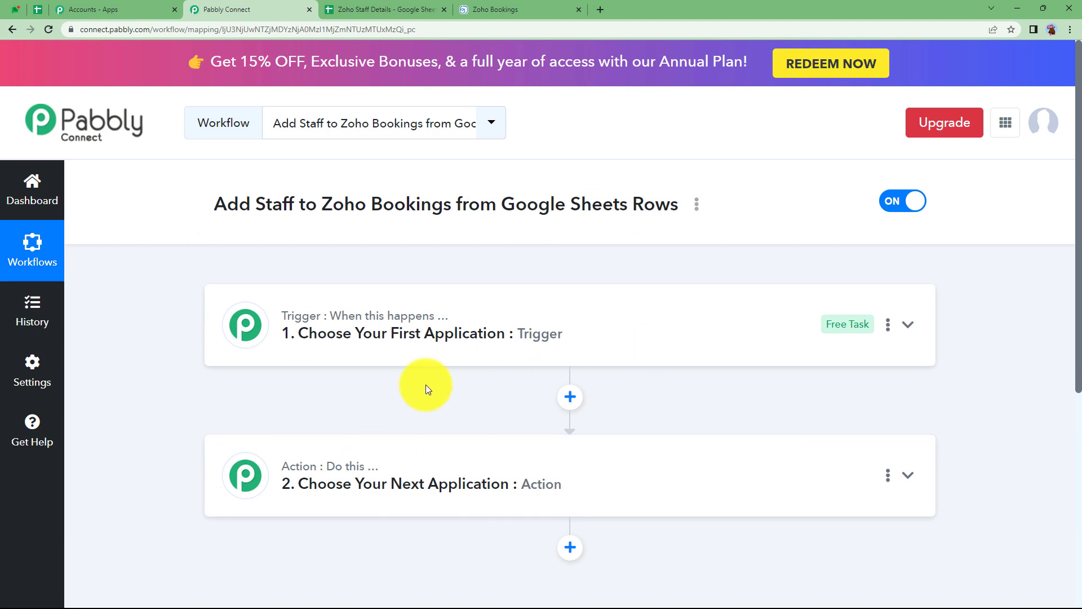
click(350, 335)
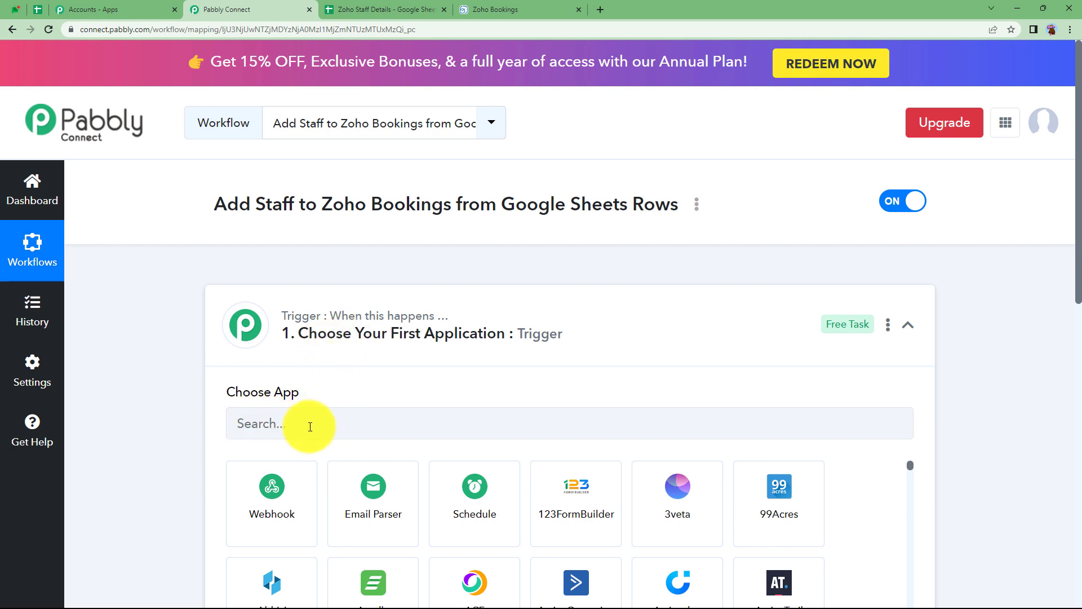
click(302, 347)
scroll(174, 459, down, 3)
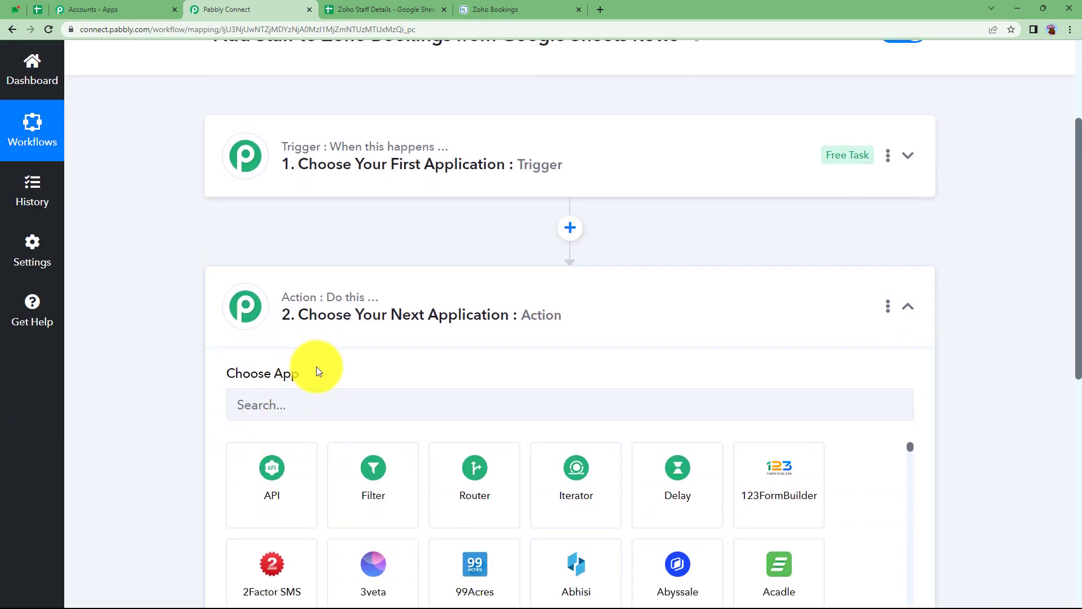
click(335, 305)
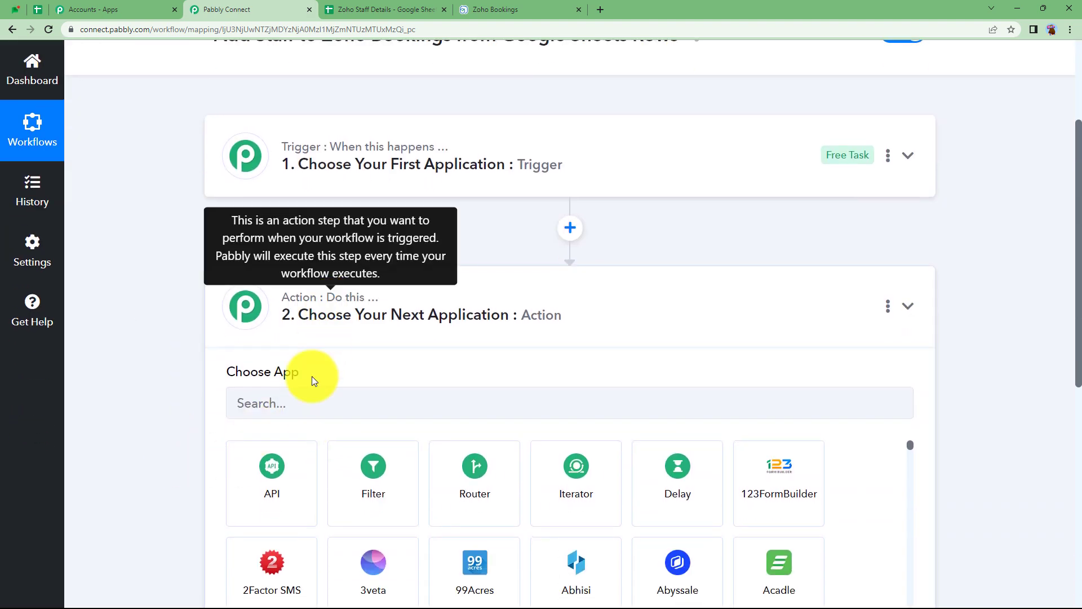
scroll(311, 380, up, 1)
scroll(311, 380, up, 3)
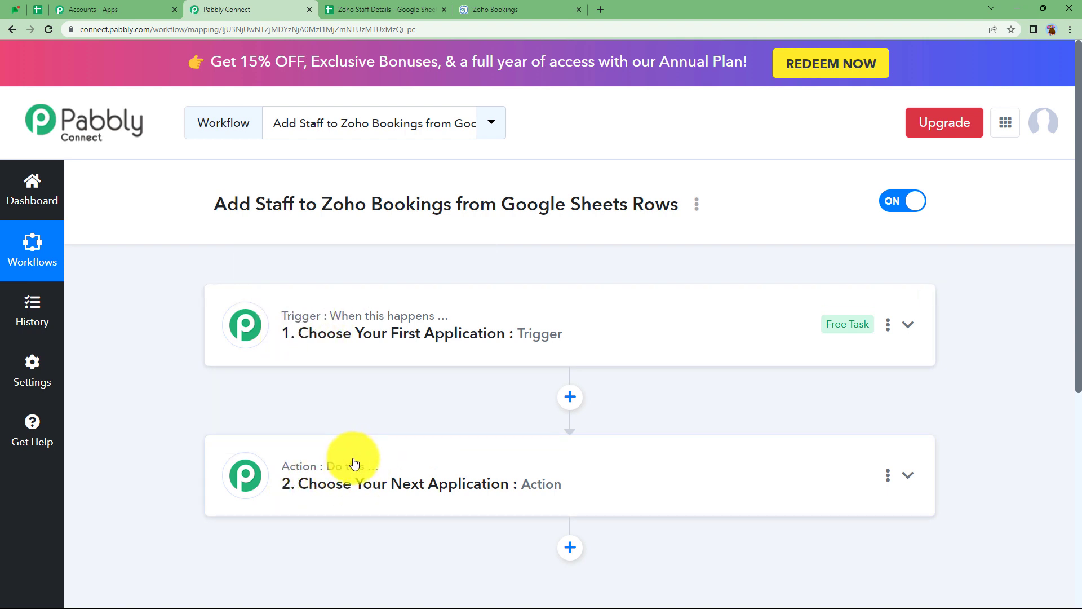
click(384, 13)
click(519, 7)
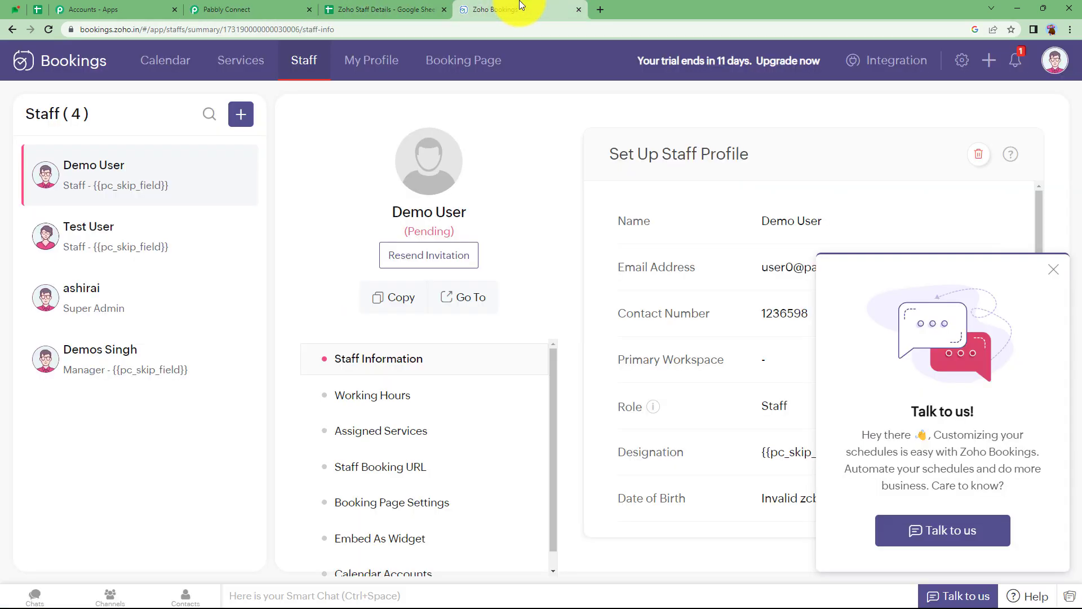
click(248, 9)
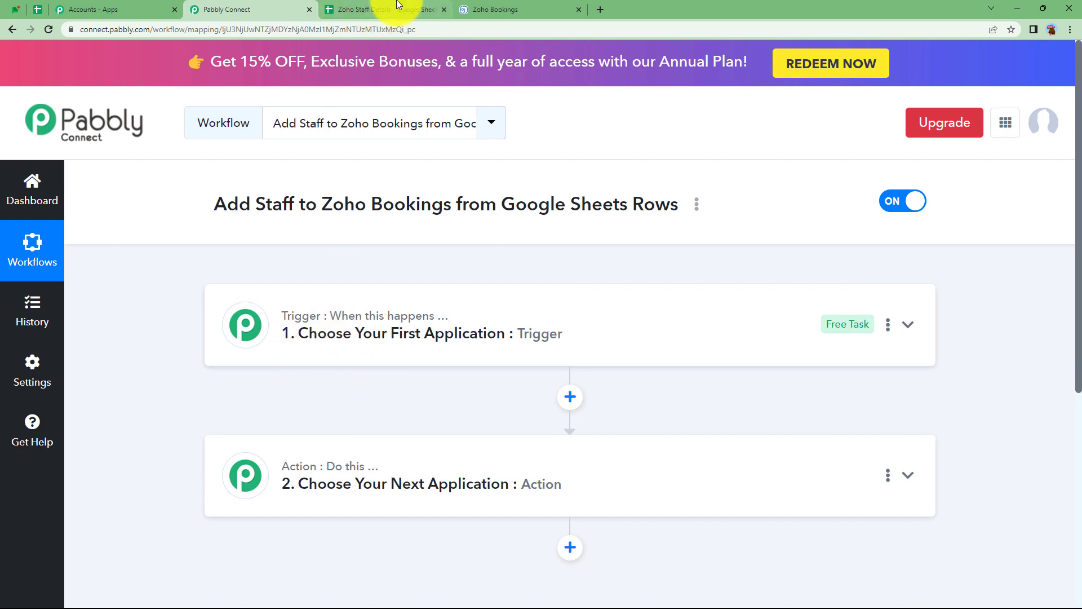
Set Google Sheets as the workflow's trigger app.
click(435, 10)
click(510, 5)
click(254, 9)
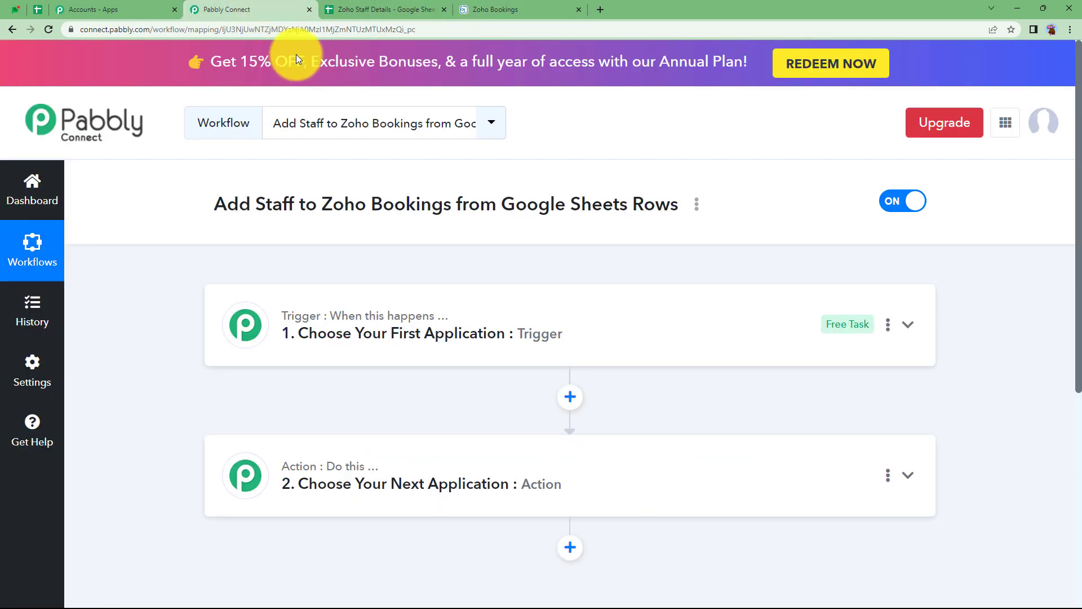
click(388, 345)
click(371, 422)
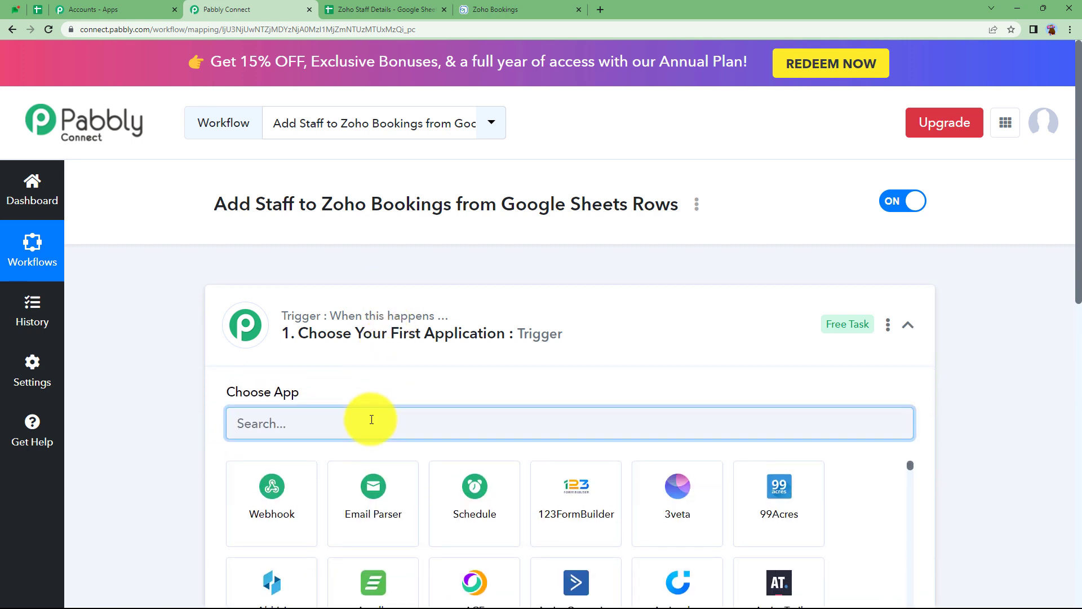
text(googl)
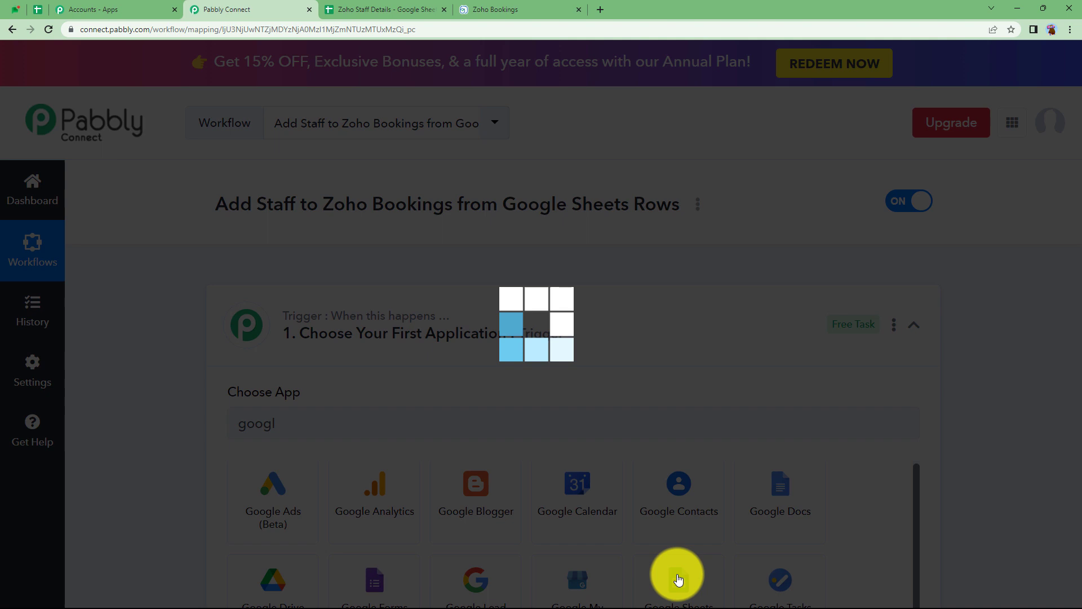
click(678, 580)
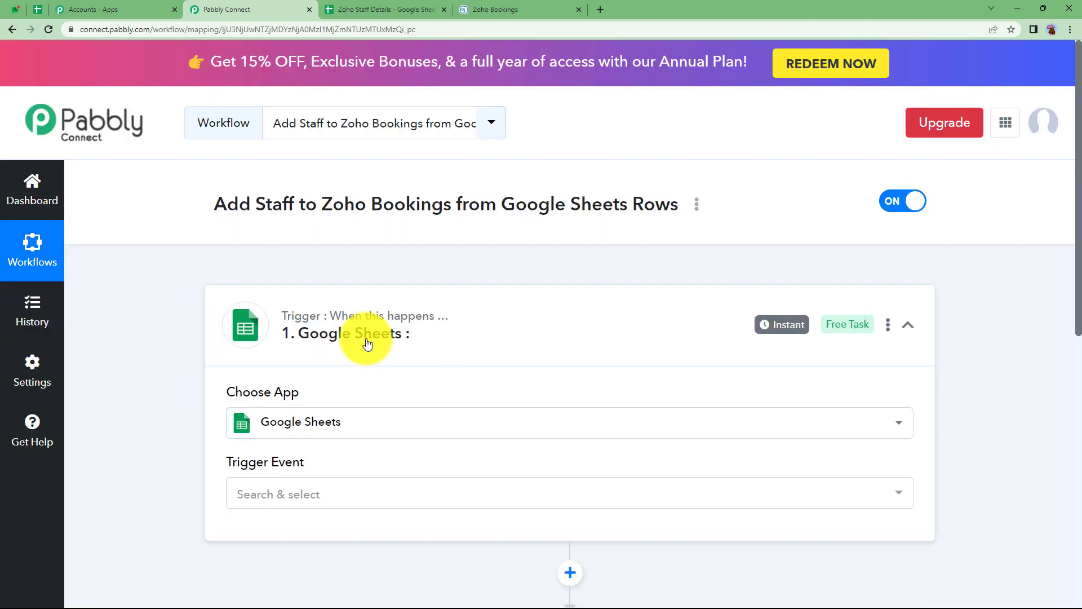
click(367, 342)
Set Zoho Bookings as the workflow's action app.
click(399, 440)
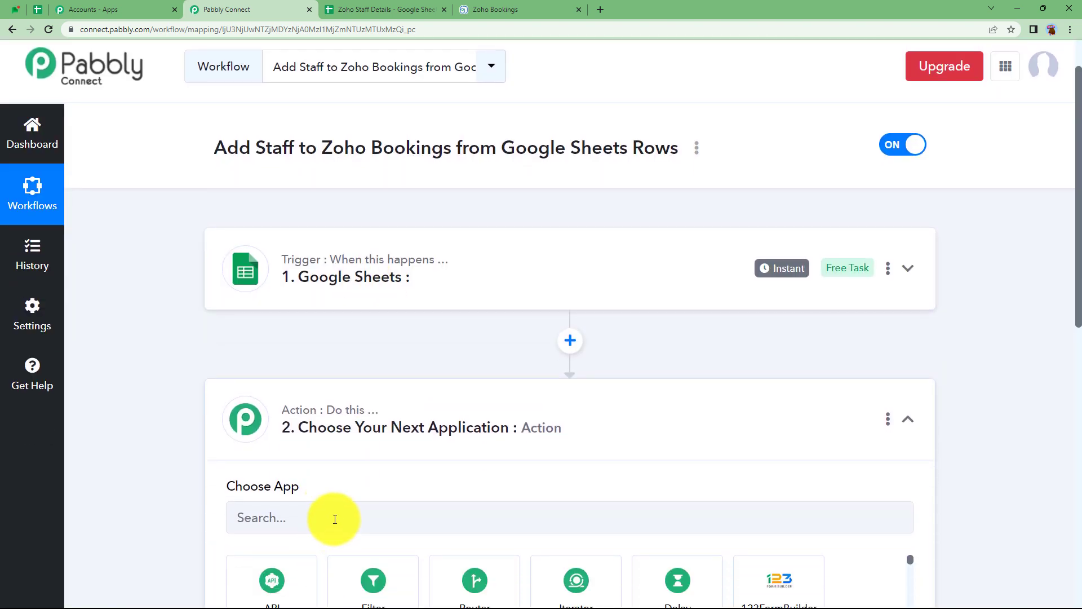
click(333, 516)
text(zoho booki)
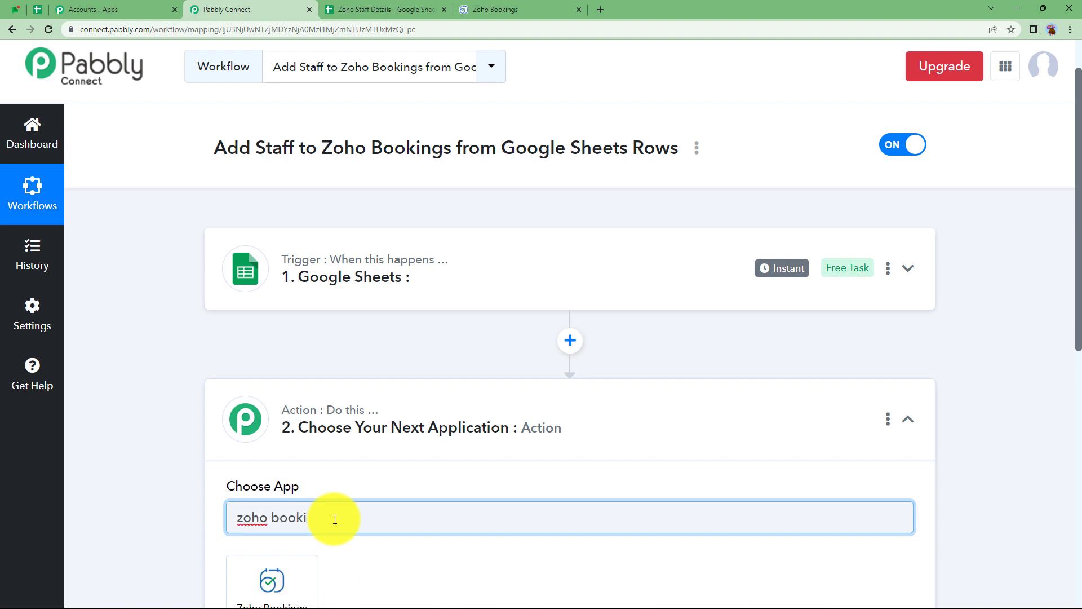
scroll(335, 518, down, 3)
click(293, 415)
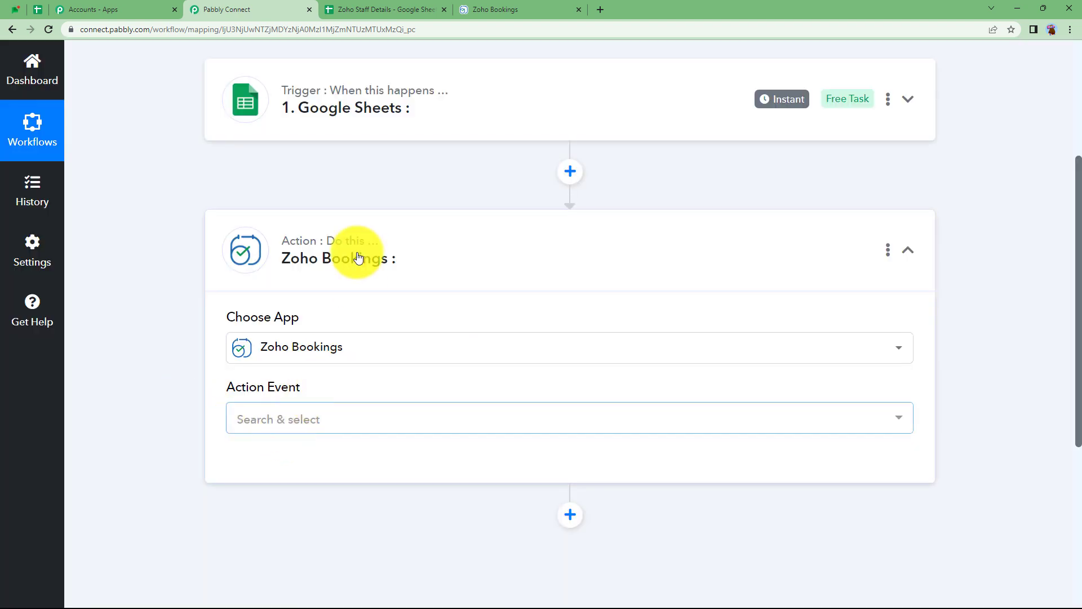
click(409, 133)
Set the trigger event to New or Updated Spreadsheet Row and scroll to its webhook details.
click(330, 268)
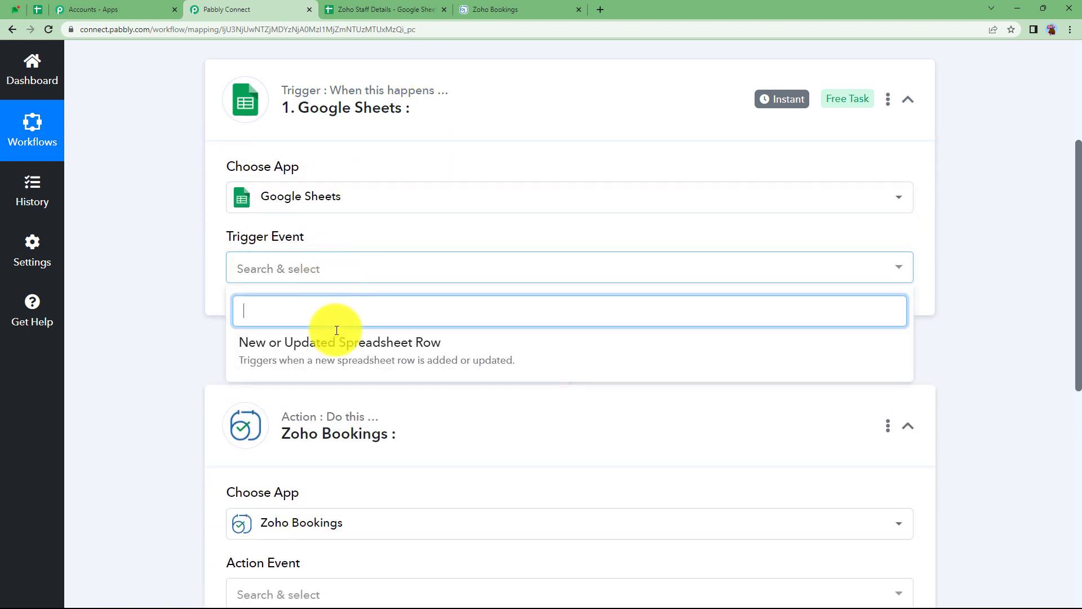
click(351, 353)
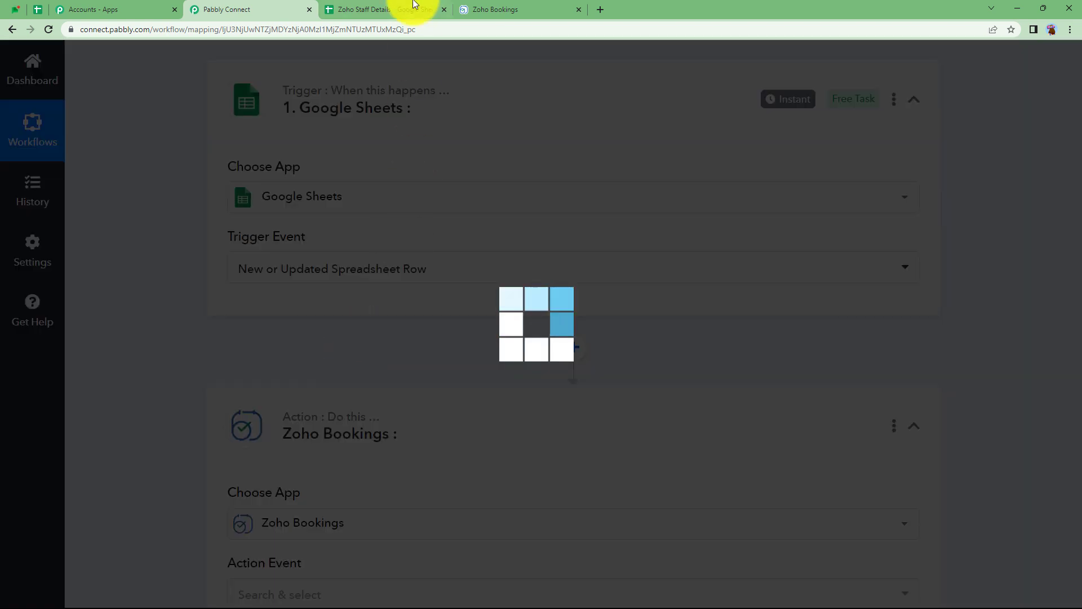
click(414, 6)
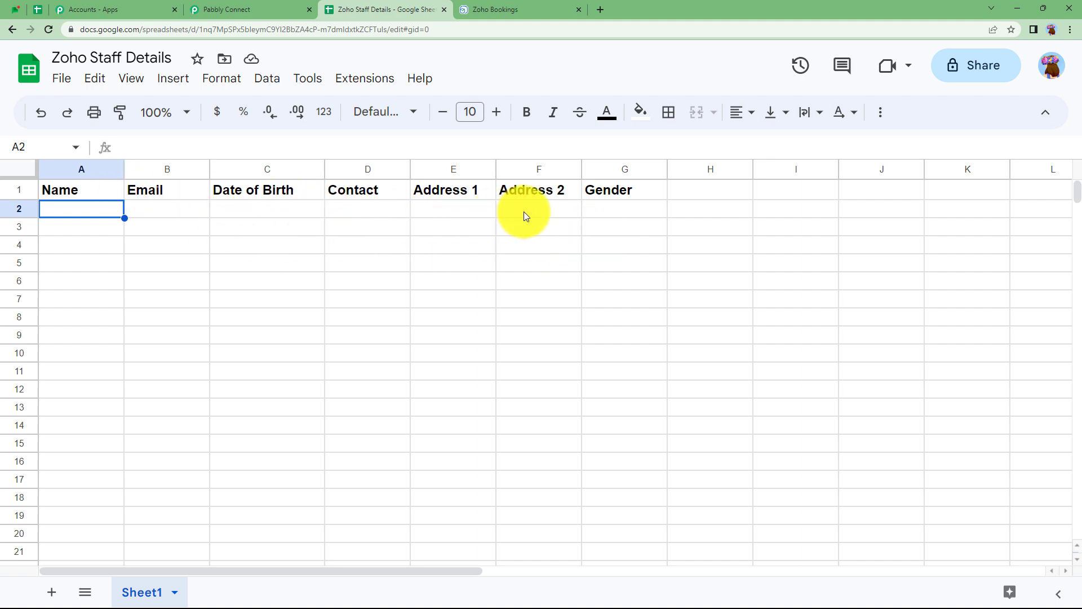
click(235, 10)
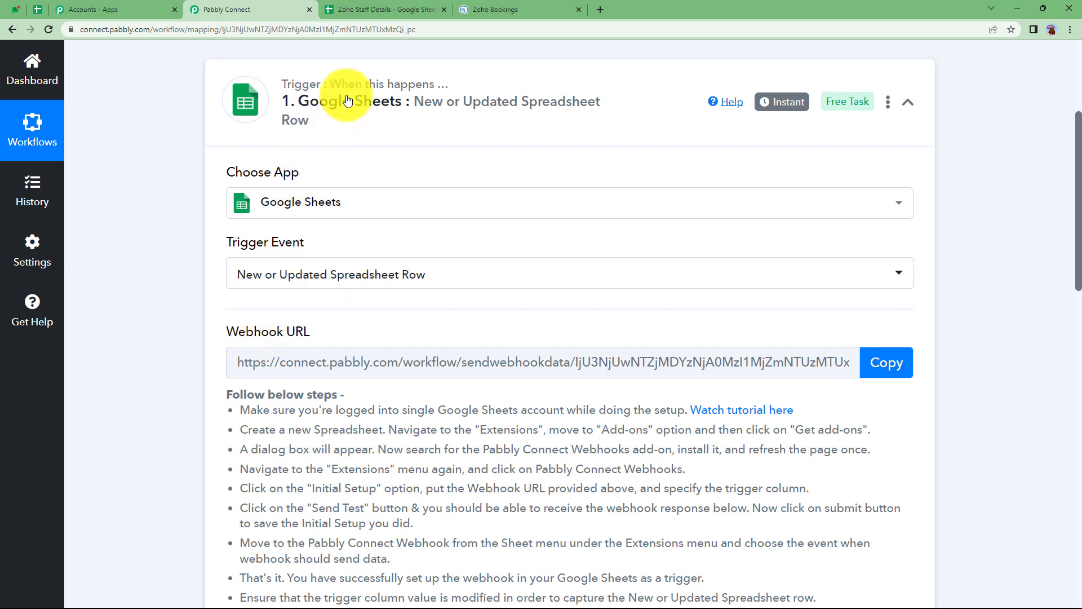
scroll(331, 316, down, 9)
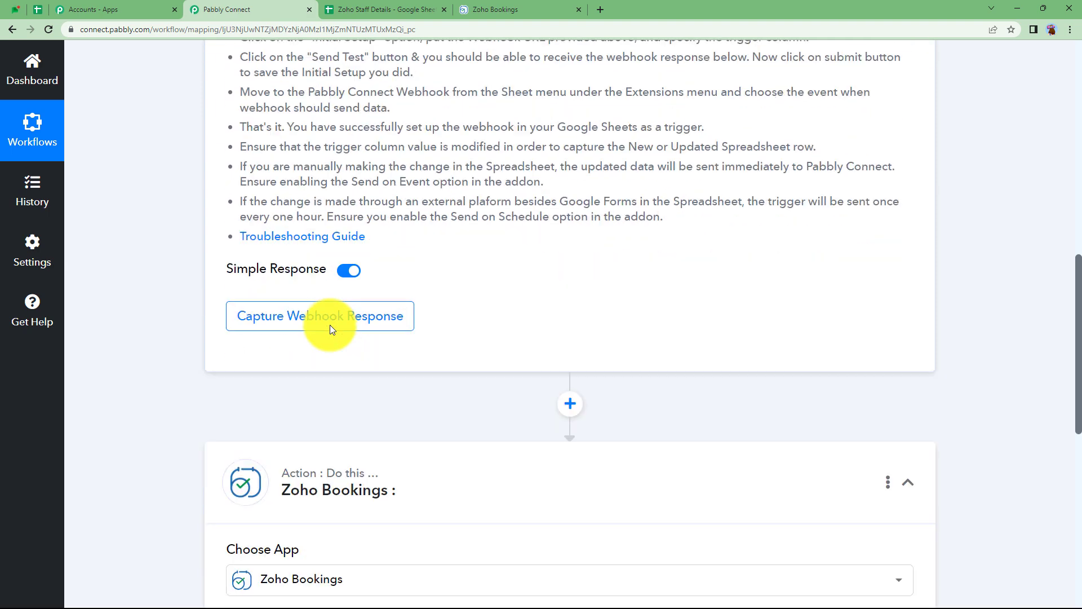
scroll(291, 331, down, 2)
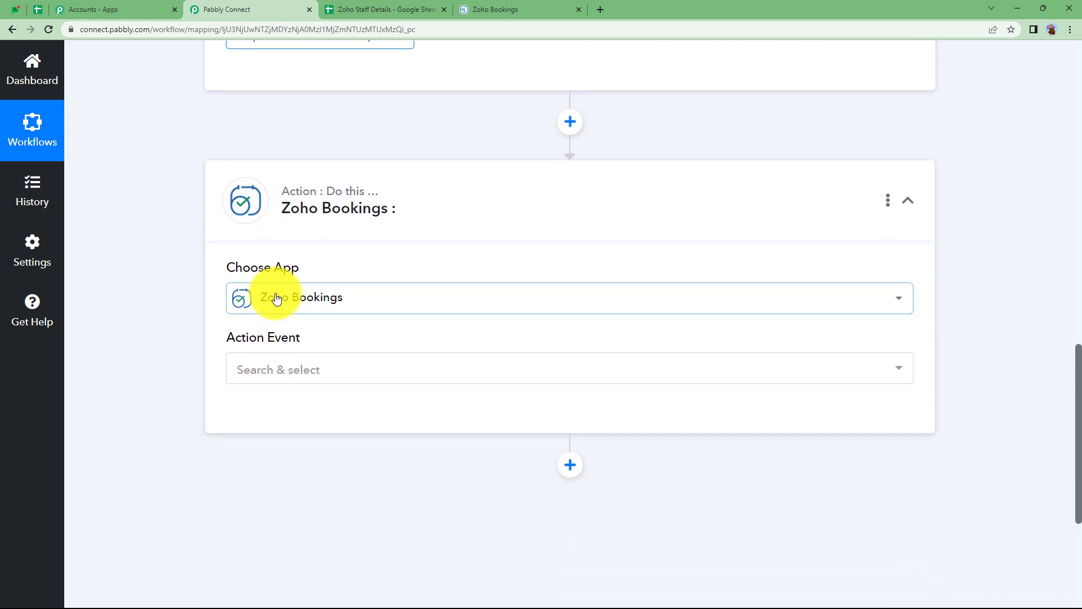
Choose Add Staff as the Zoho Bookings action event and collapse the action step.
click(299, 369)
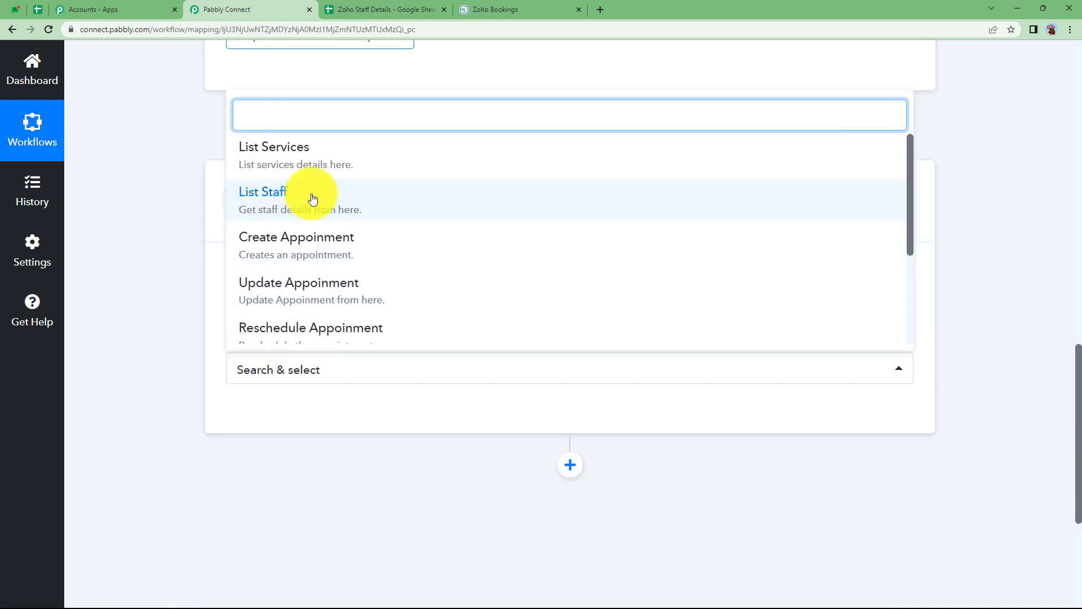
scroll(329, 270, down, 2)
click(307, 270)
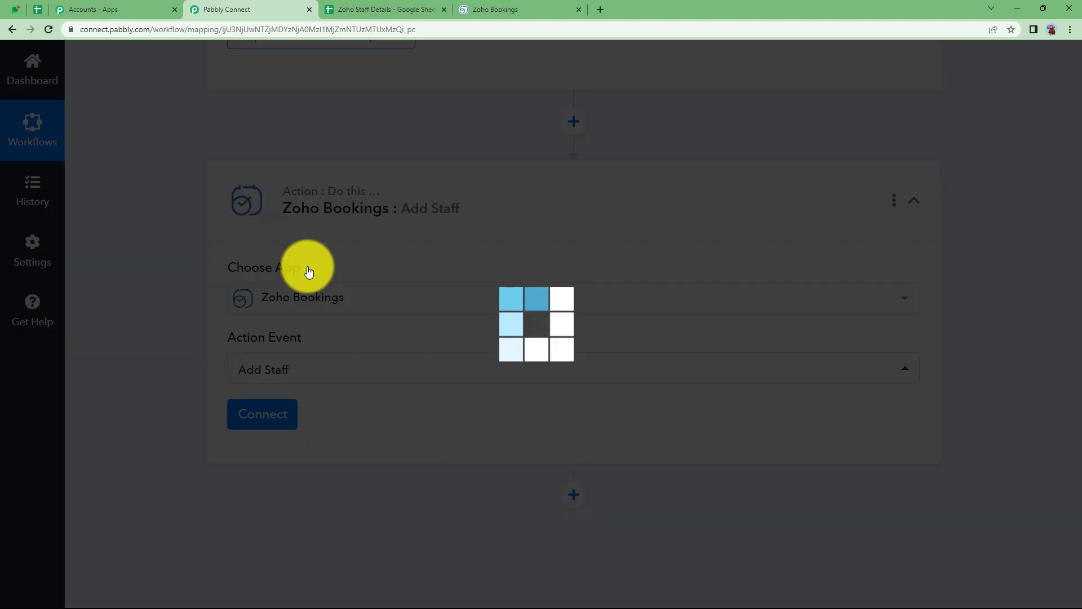
scroll(307, 267, up, 12)
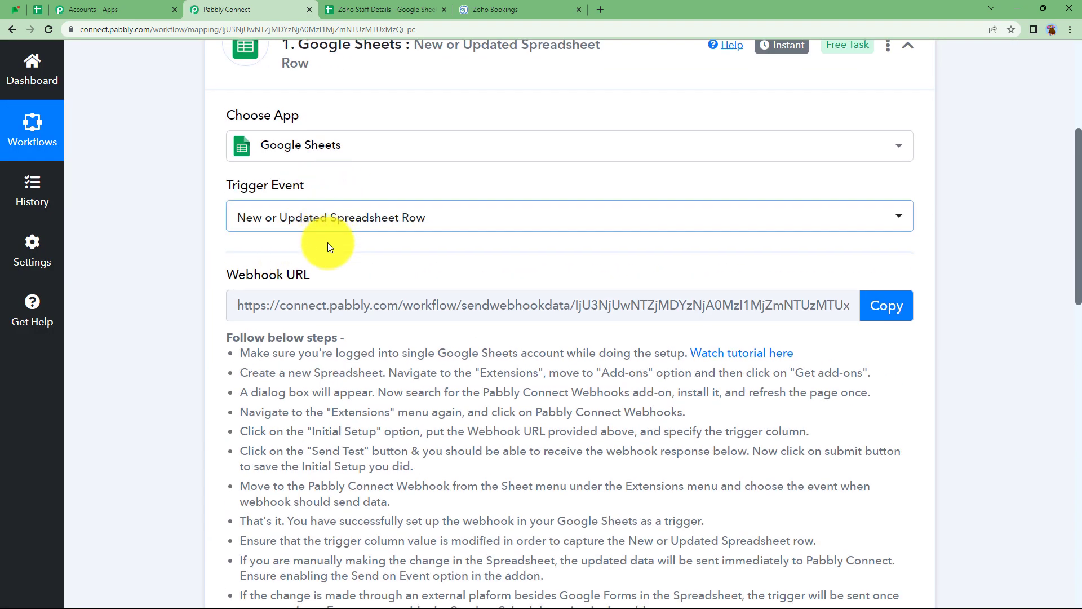
scroll(326, 242, down, 10)
scroll(328, 243, down, 3)
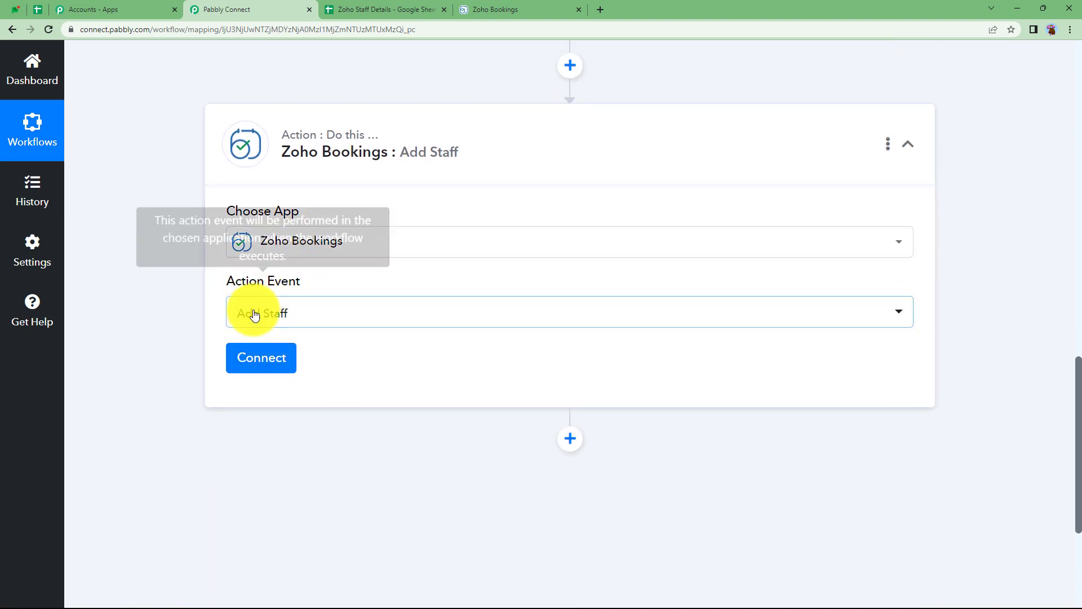
click(340, 162)
scroll(358, 258, up, 10)
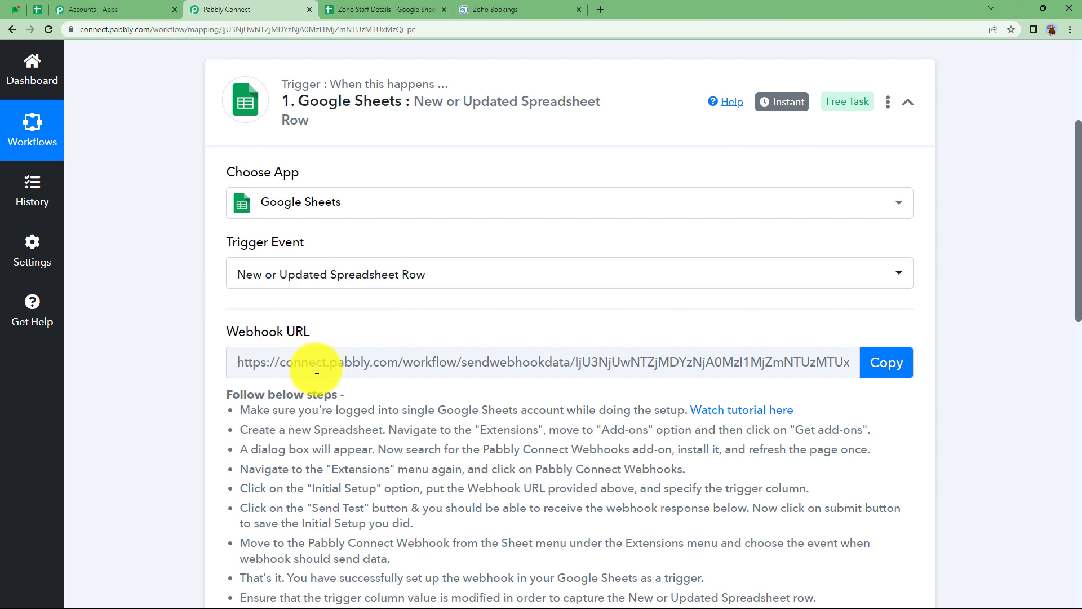
Check the Date of Birth cell C2 in the Zoho Staff Details sheet, then return to the workflow.
click(905, 374)
click(418, 6)
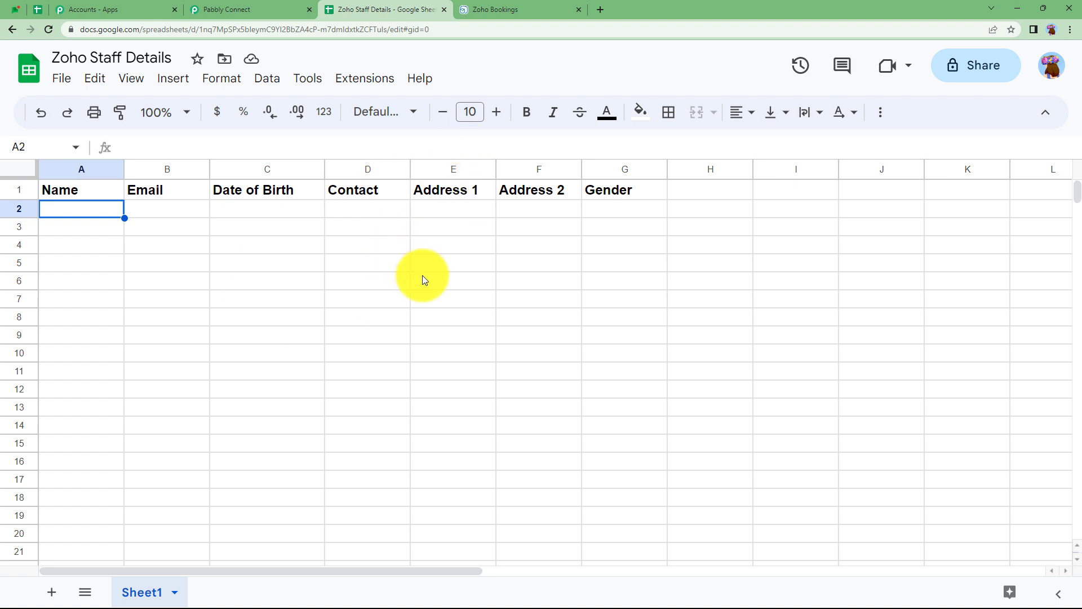
click(197, 207)
click(248, 209)
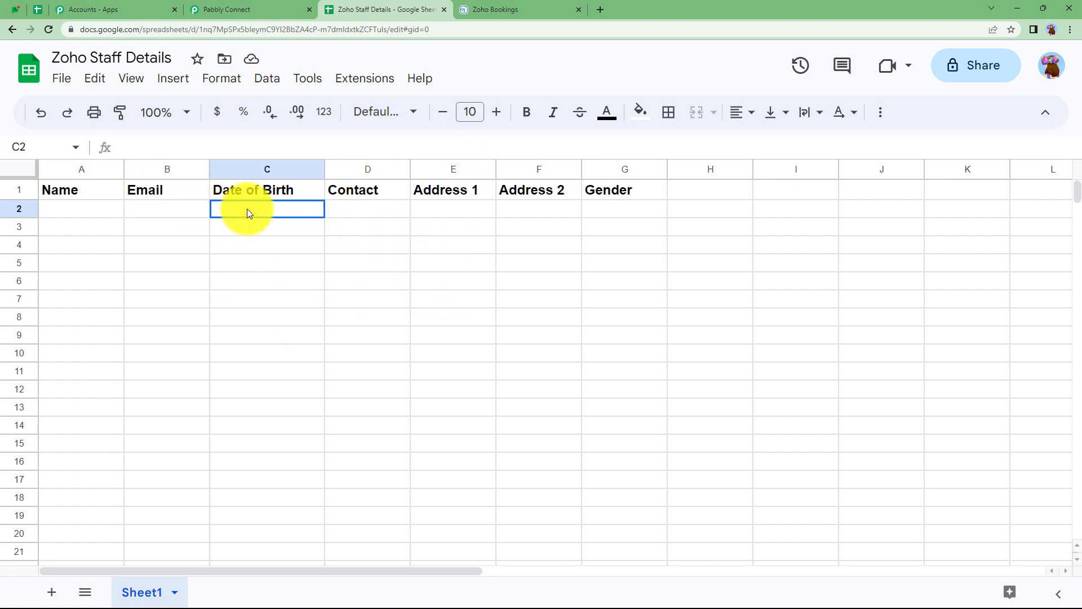
click(258, 4)
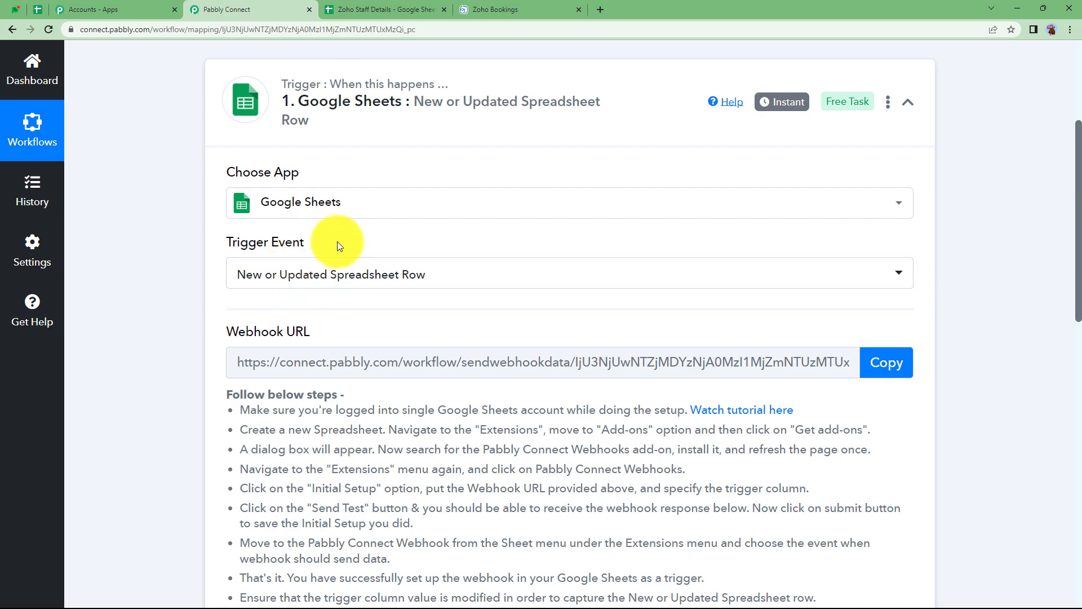
click(379, 10)
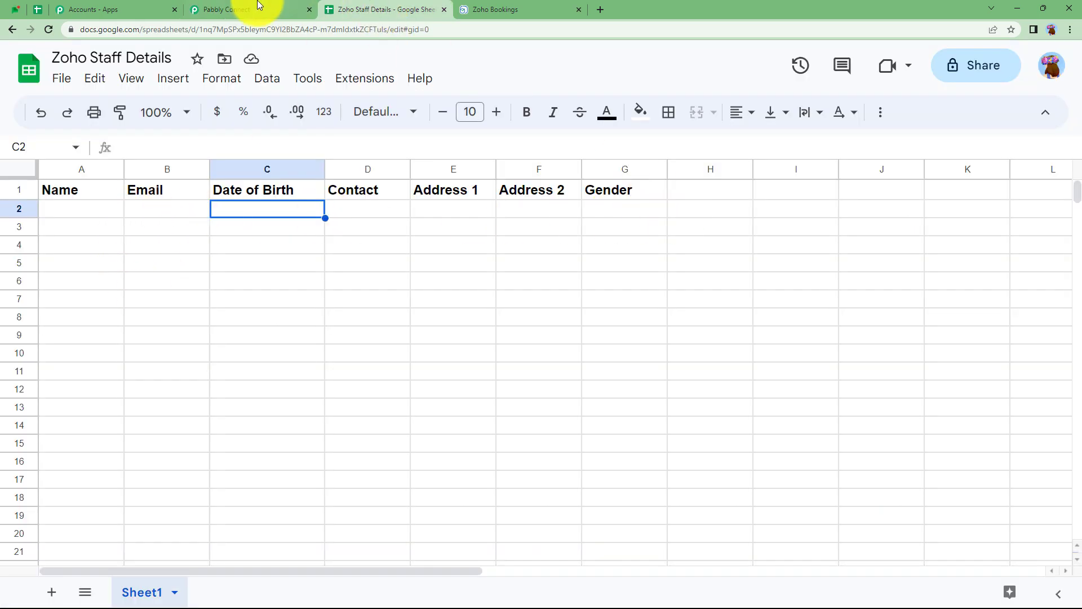
click(258, 7)
scroll(259, 367, down, 4)
scroll(265, 371, down, 4)
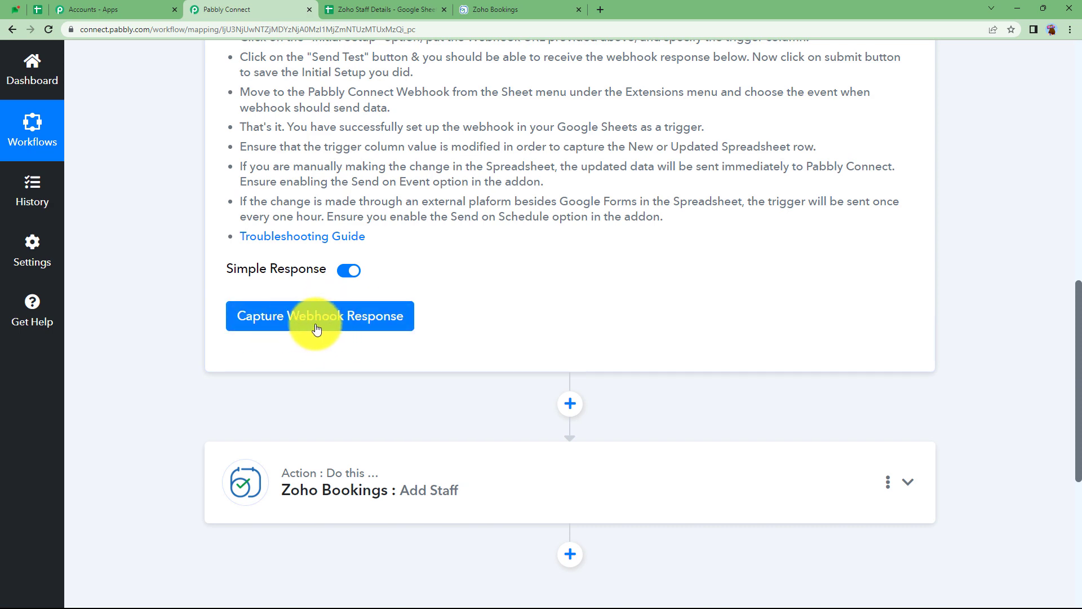
Start Capture Webhook Response, read the setup steps, and copy the webhook URL.
click(393, 332)
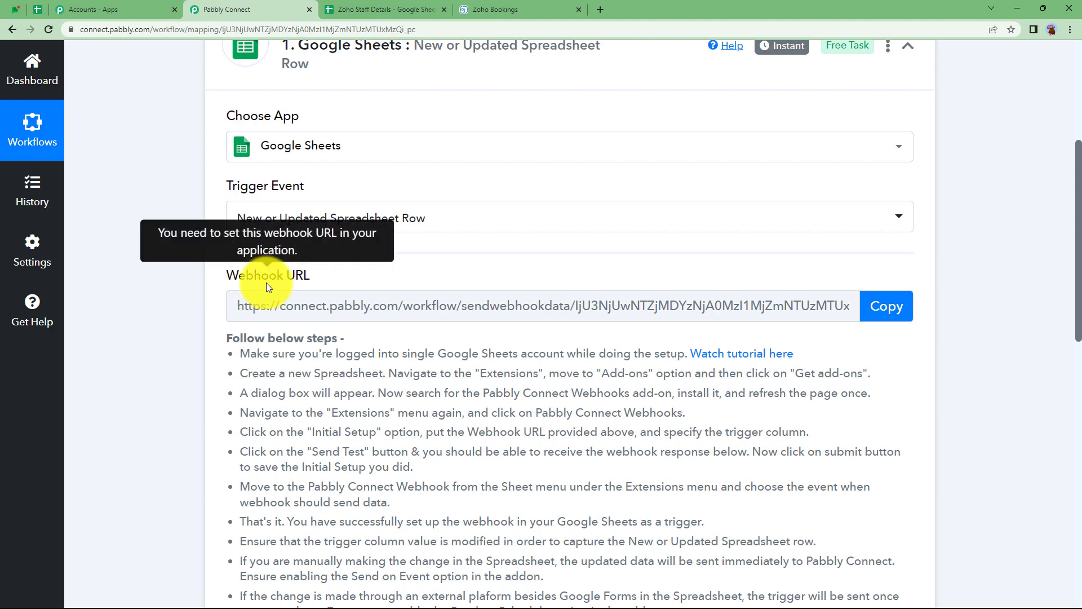
drag(226, 334, 706, 405)
click(699, 408)
scroll(693, 409, up, 4)
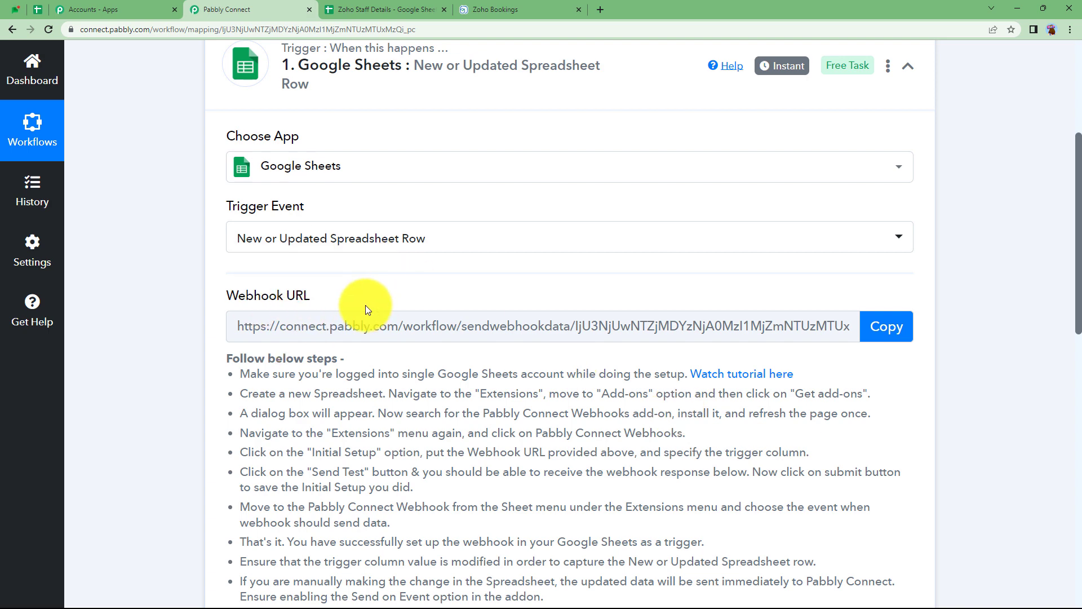
click(897, 322)
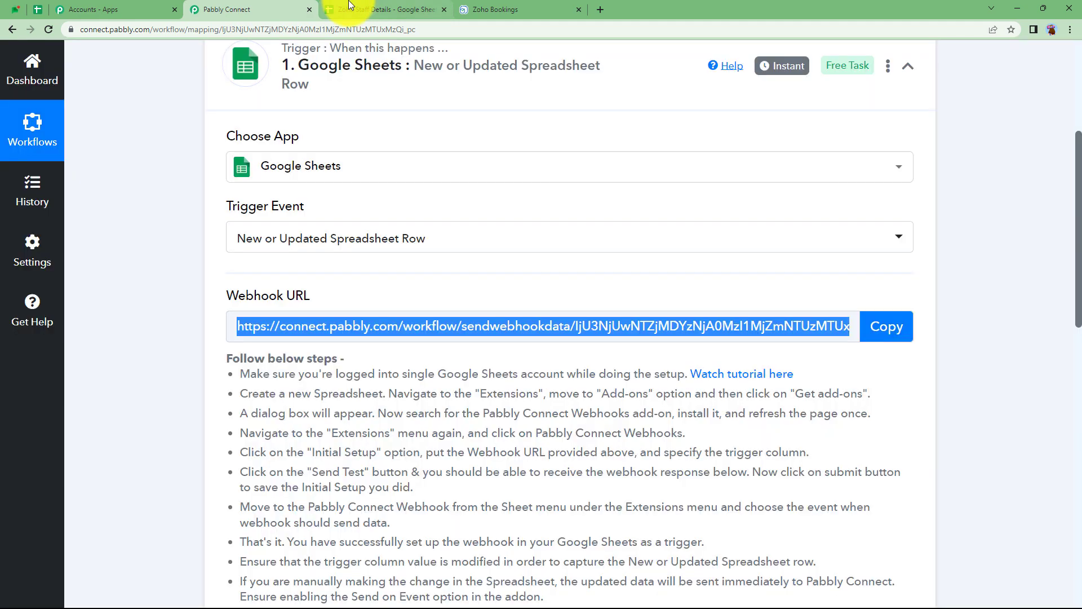
click(369, 9)
Paste the test staff member's name, email and date of birth into A2:C2, widening column B.
click(86, 216)
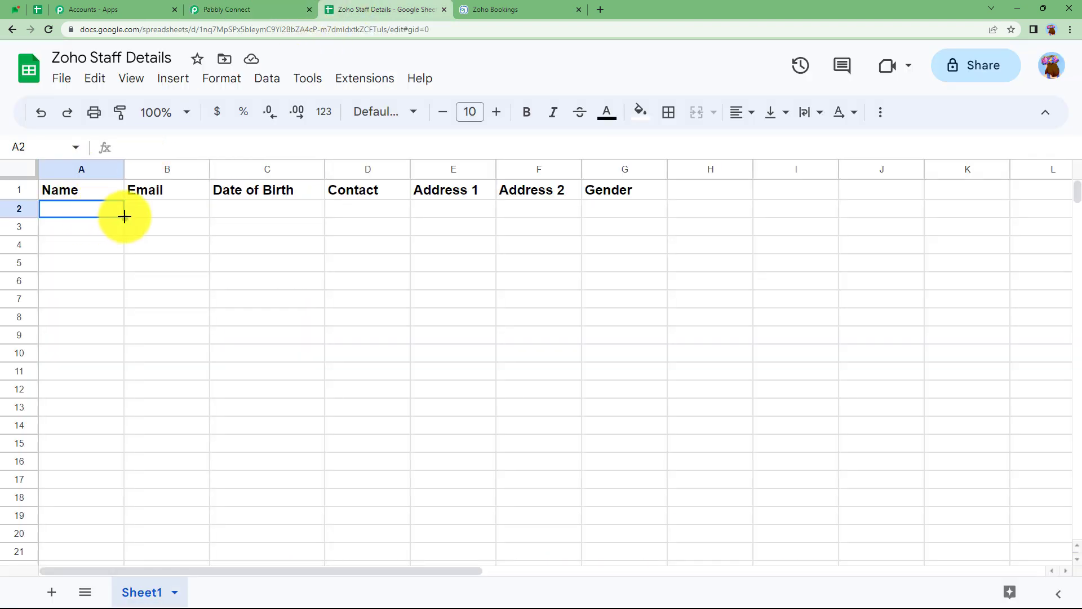
key(ctrl+v)
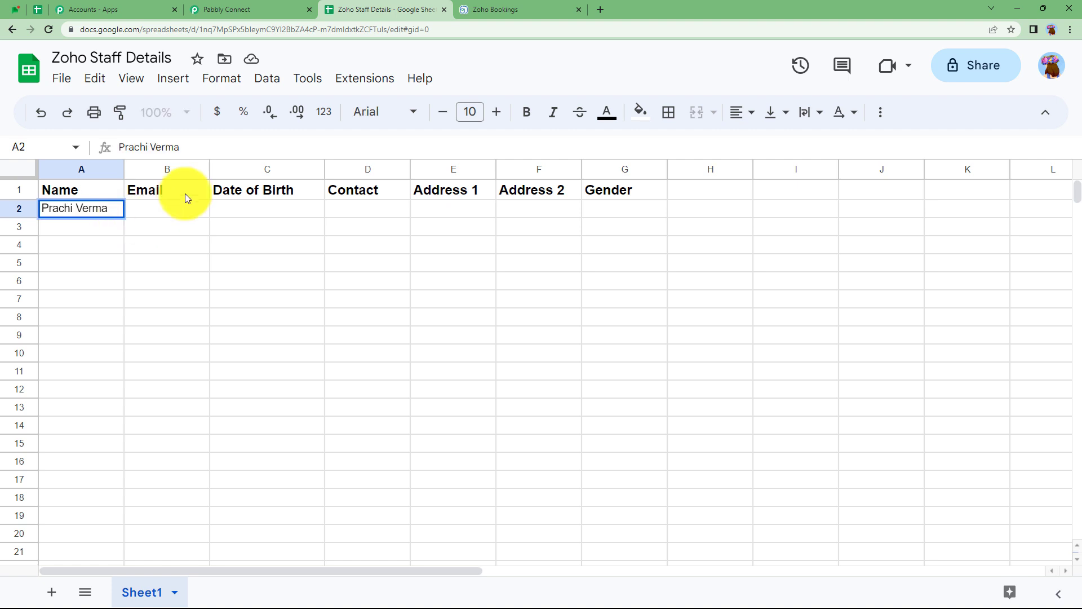
drag(210, 169, 326, 170)
click(280, 210)
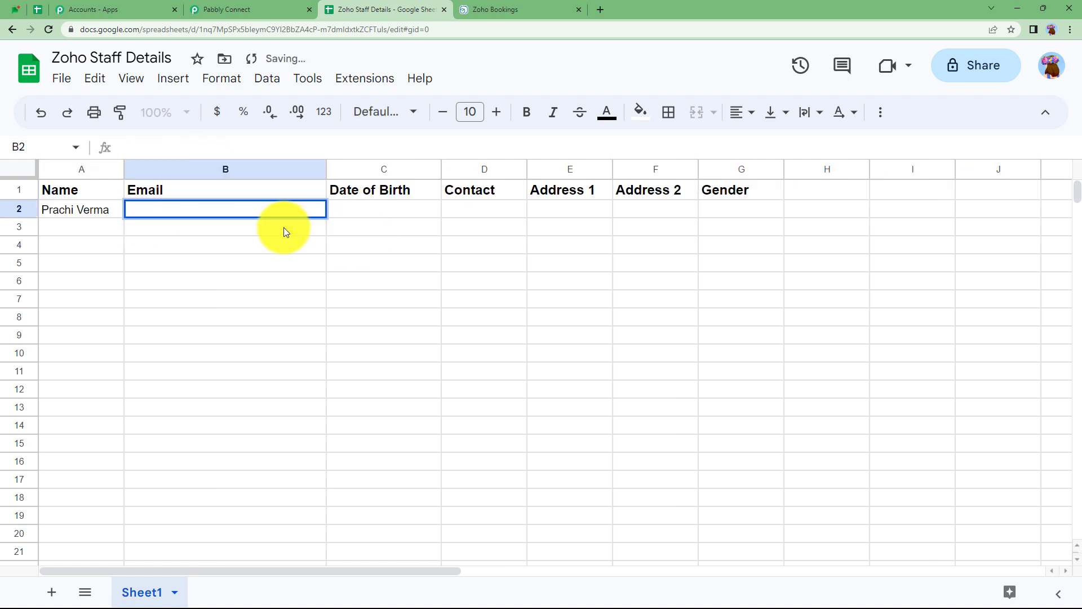
key(ctrl+v)
click(386, 209)
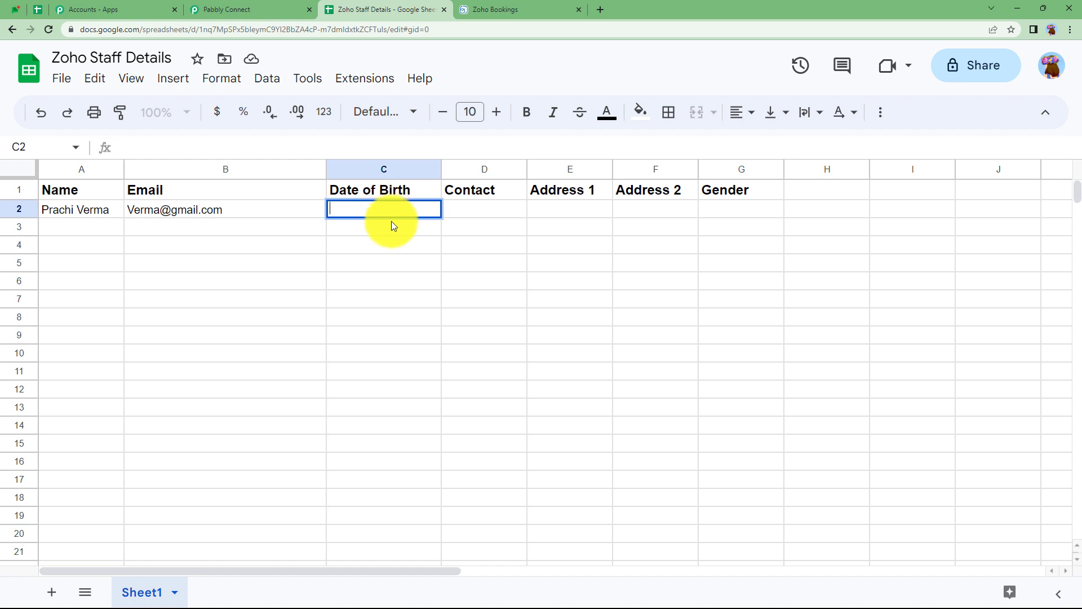
key(ctrl+v)
key(Tab)
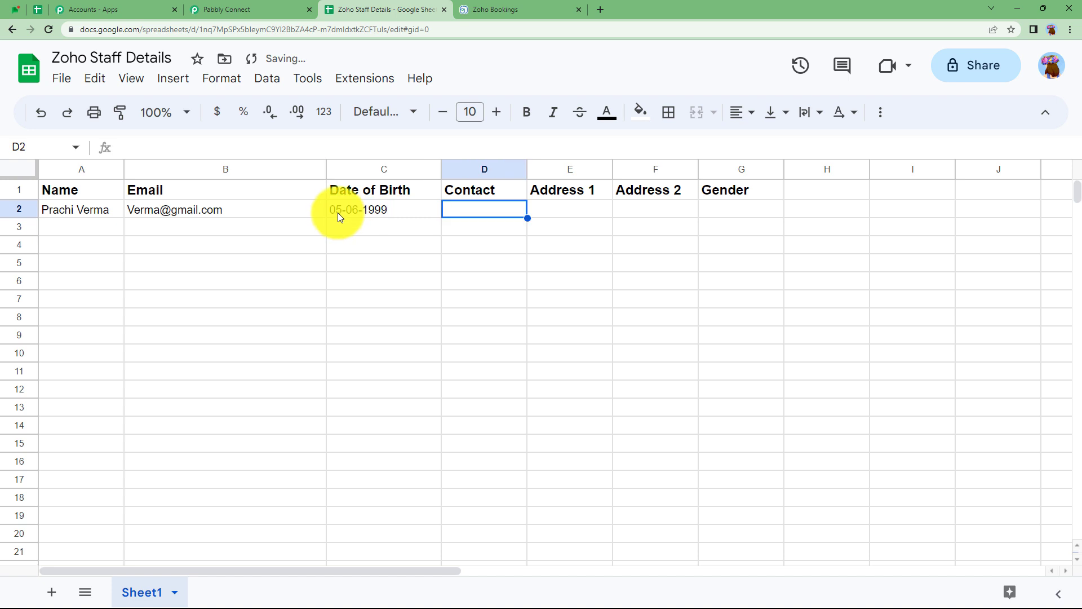
Fill in the contact number, both address fields and gender Female in D2:G2.
double_click(489, 213)
key(ctrl+v)
click(576, 215)
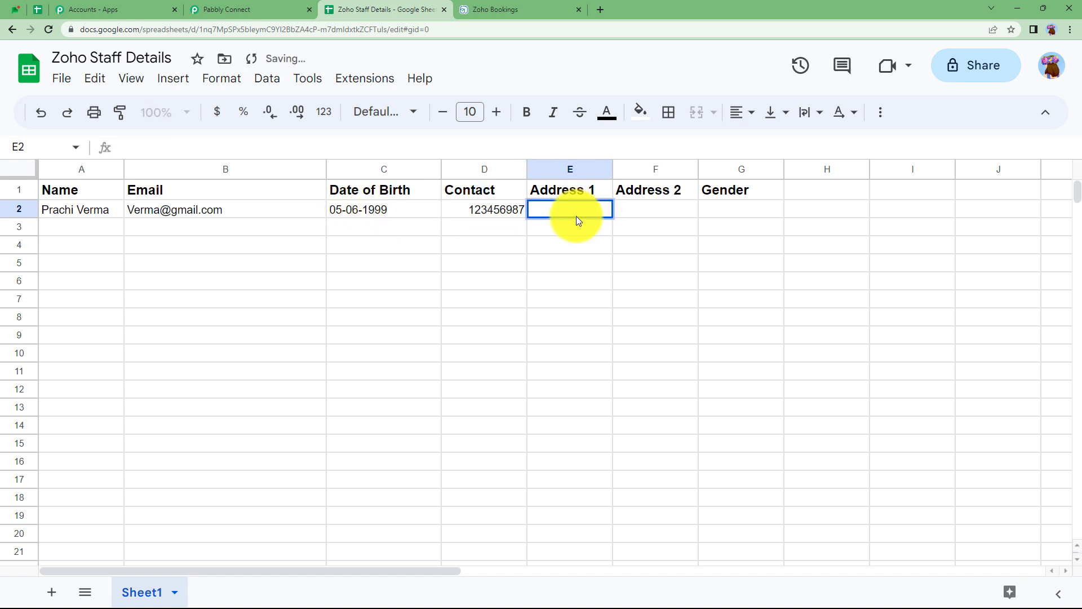
key(ctrl+v)
click(681, 206)
text(New City)
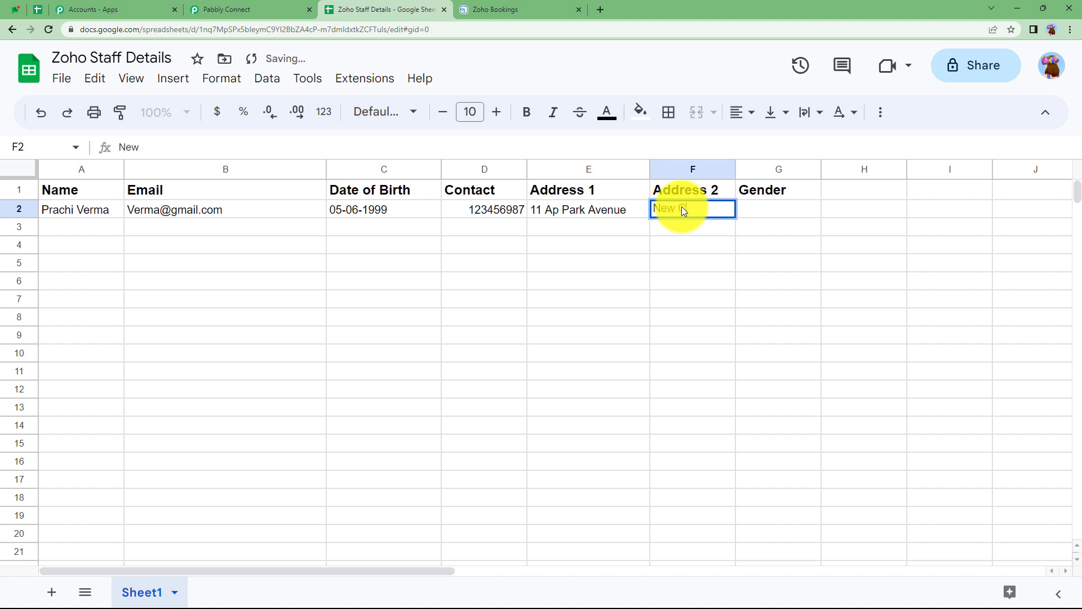
double_click(768, 212)
key(Return)
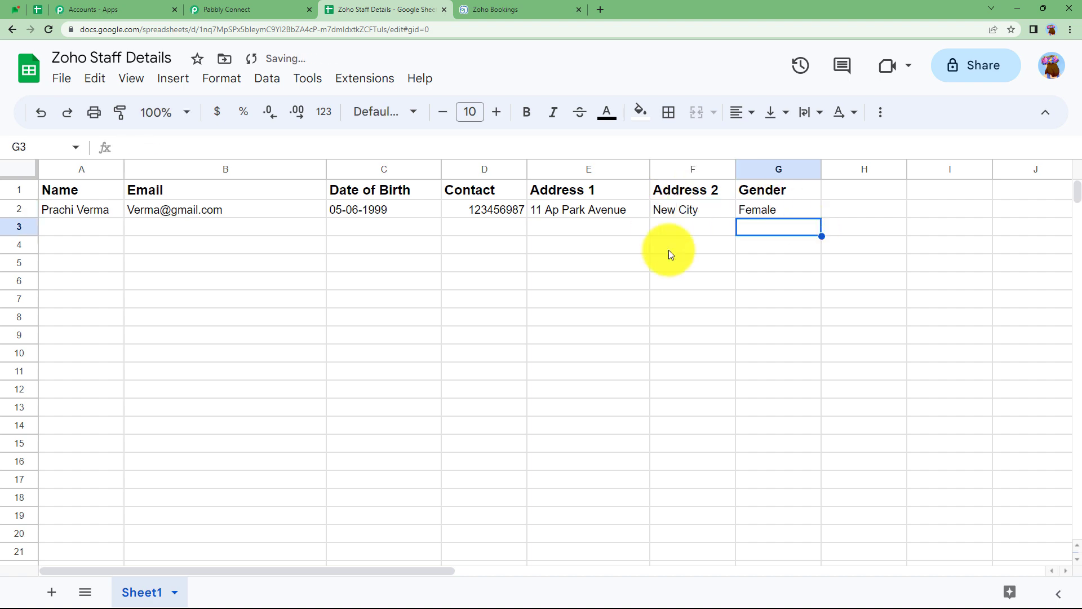
click(225, 10)
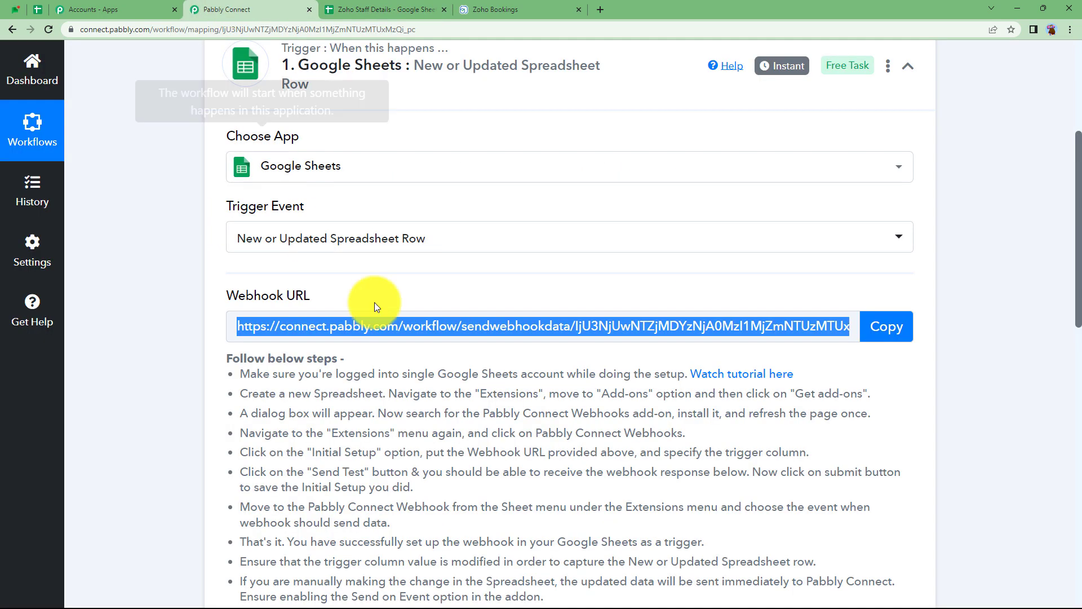
click(366, 9)
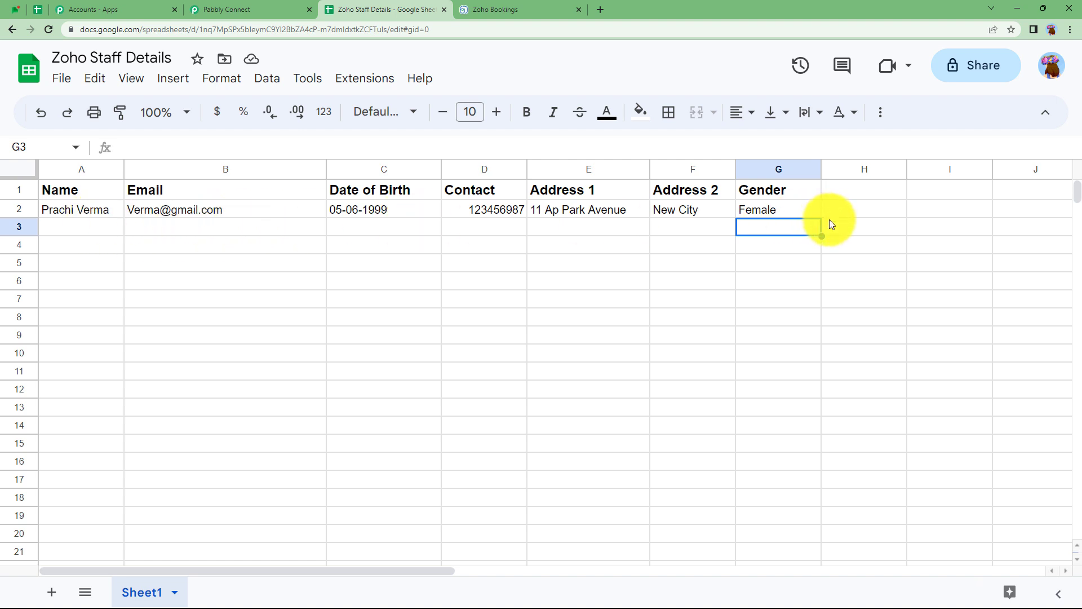
Confirm the Pabbly Connect Webhooks add-on is installed, then reopen the Extensions menu to reach it.
click(360, 79)
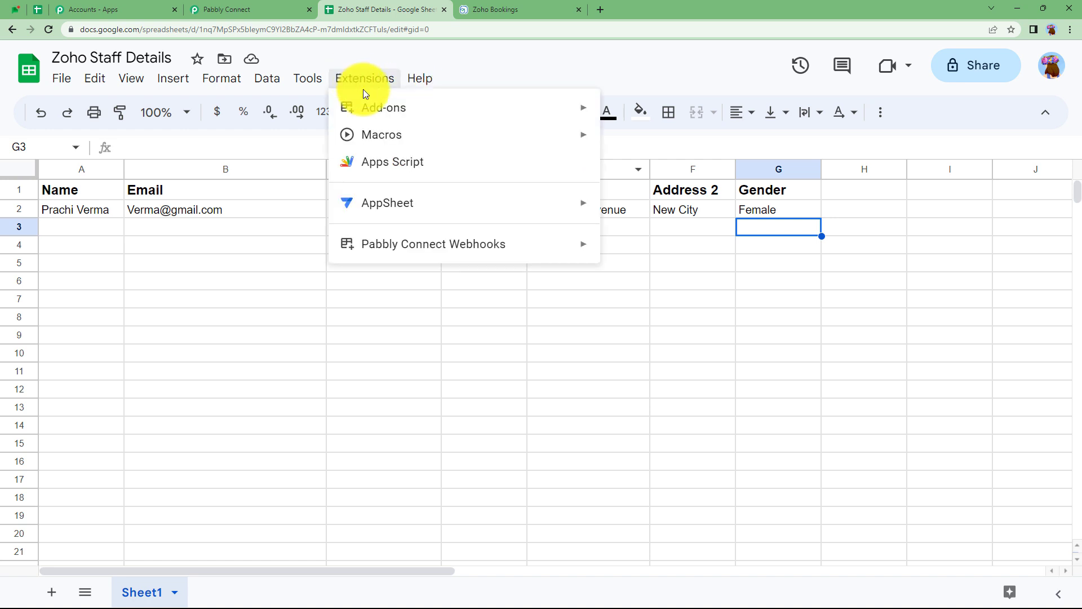
mouse_move(591, 109)
click(652, 118)
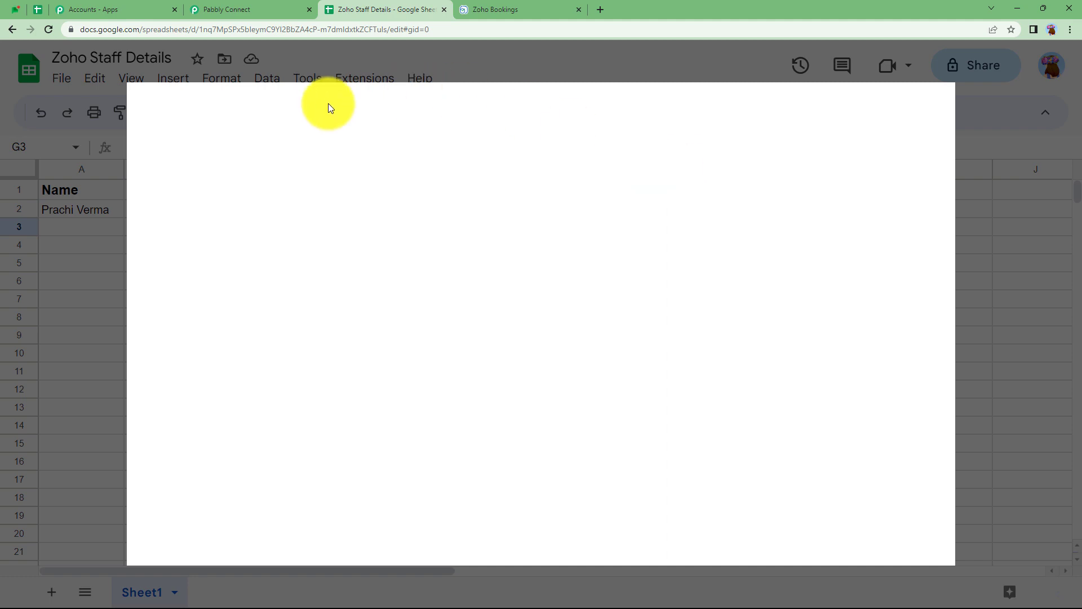
click(620, 107)
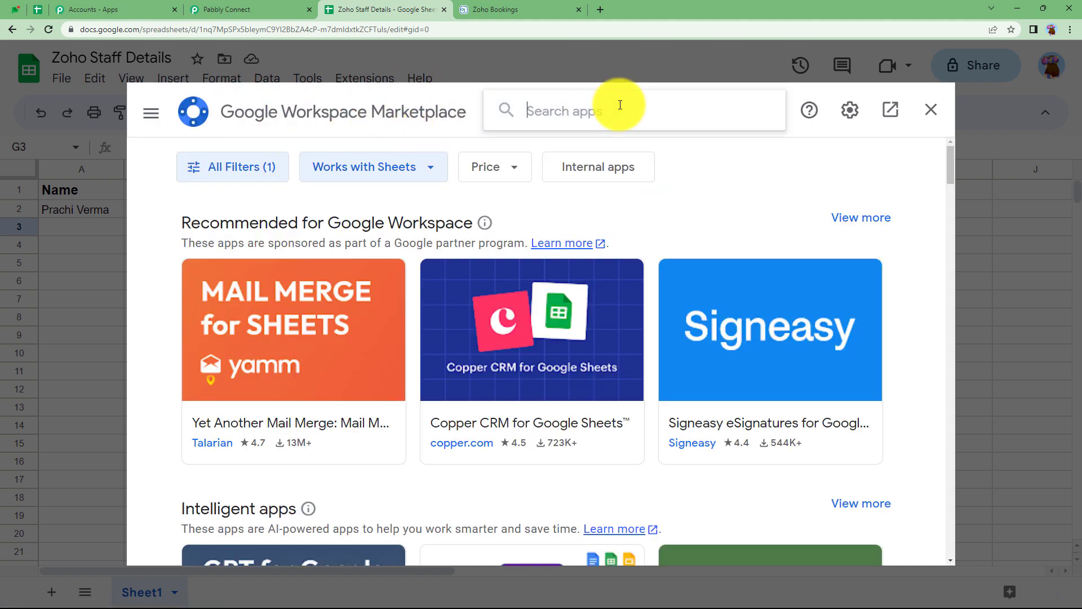
text(pabb)
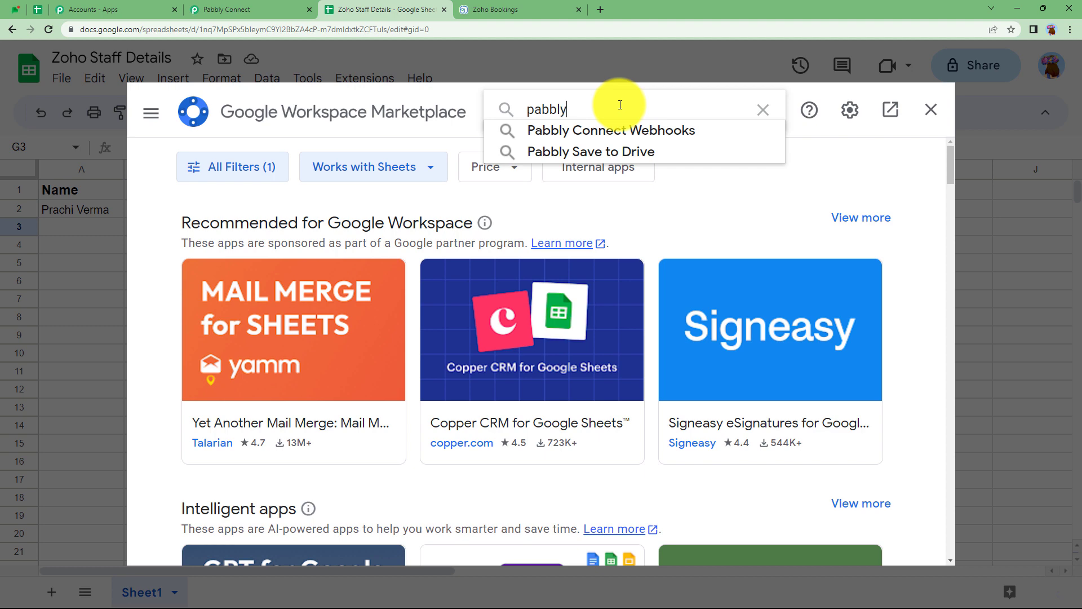
text(ly)
click(634, 130)
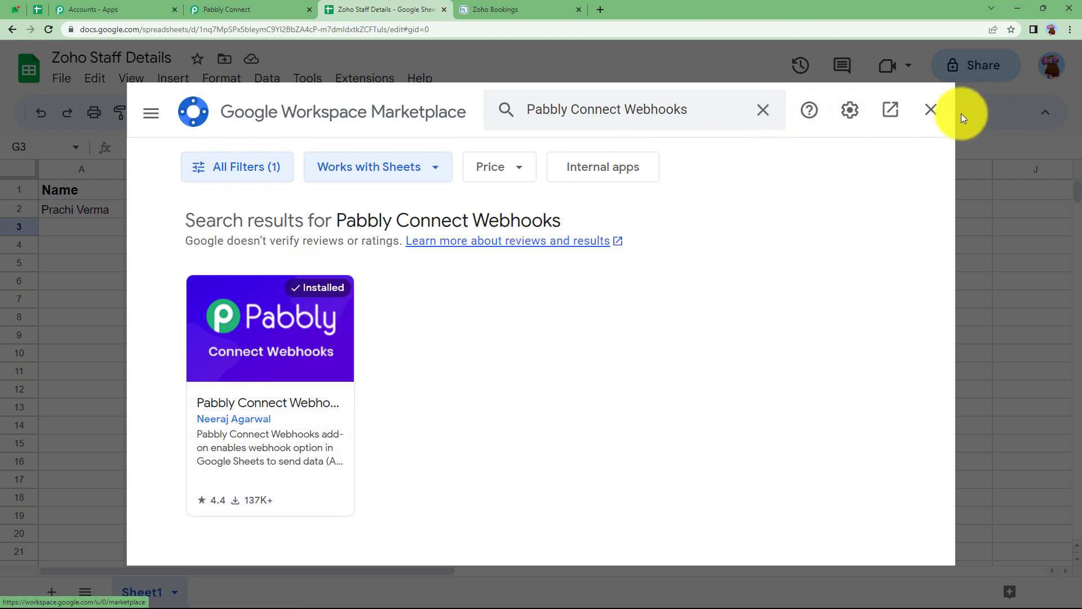
click(939, 118)
click(345, 78)
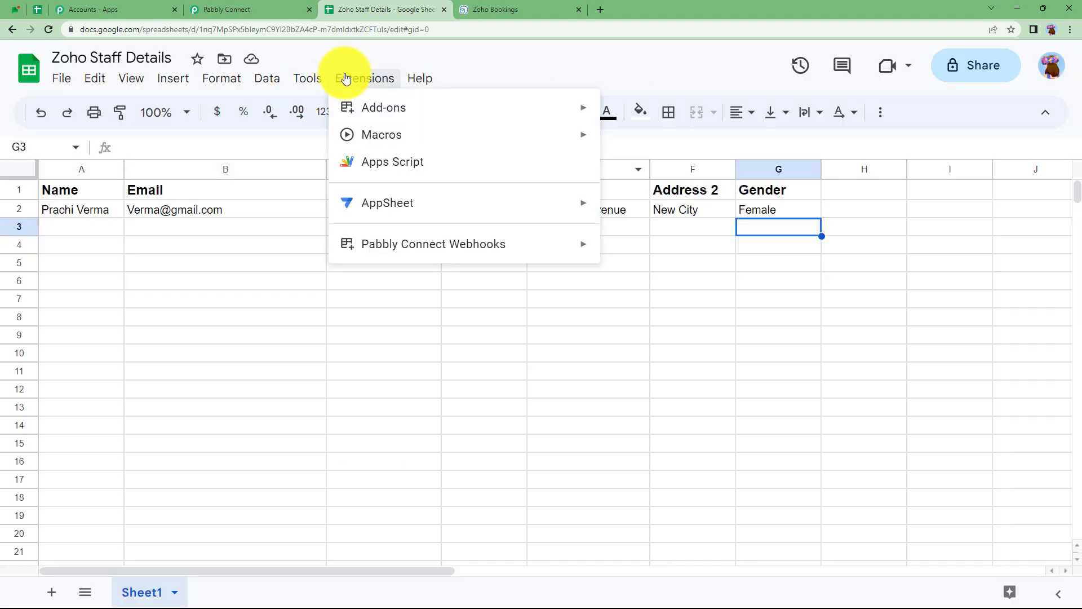
mouse_move(362, 243)
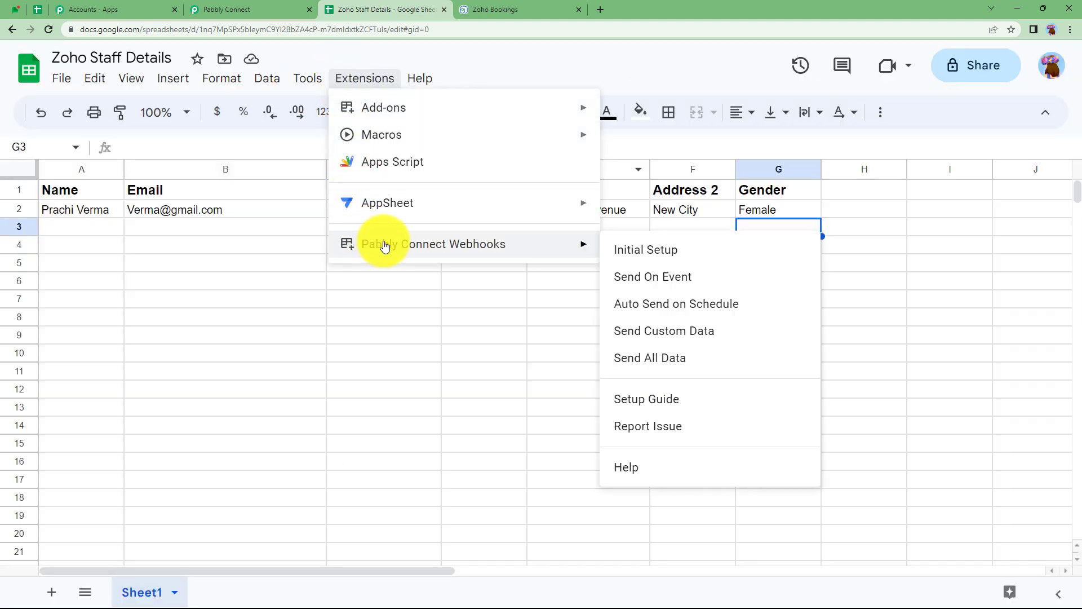
Configure the Pabbly webhook add-on with the saved URL and trigger column G, then send a test row.
click(639, 254)
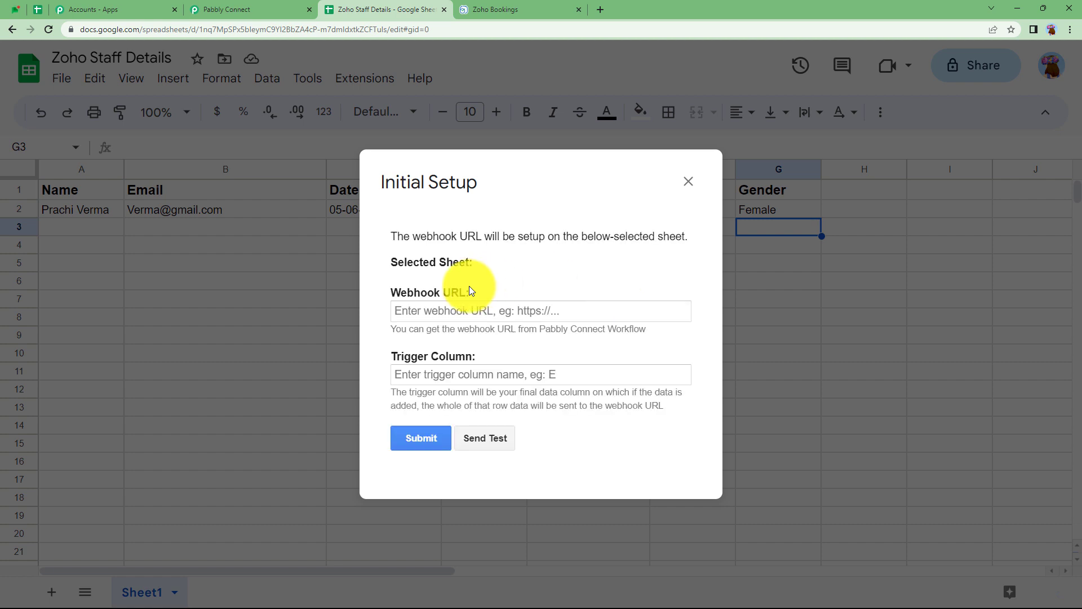
click(422, 311)
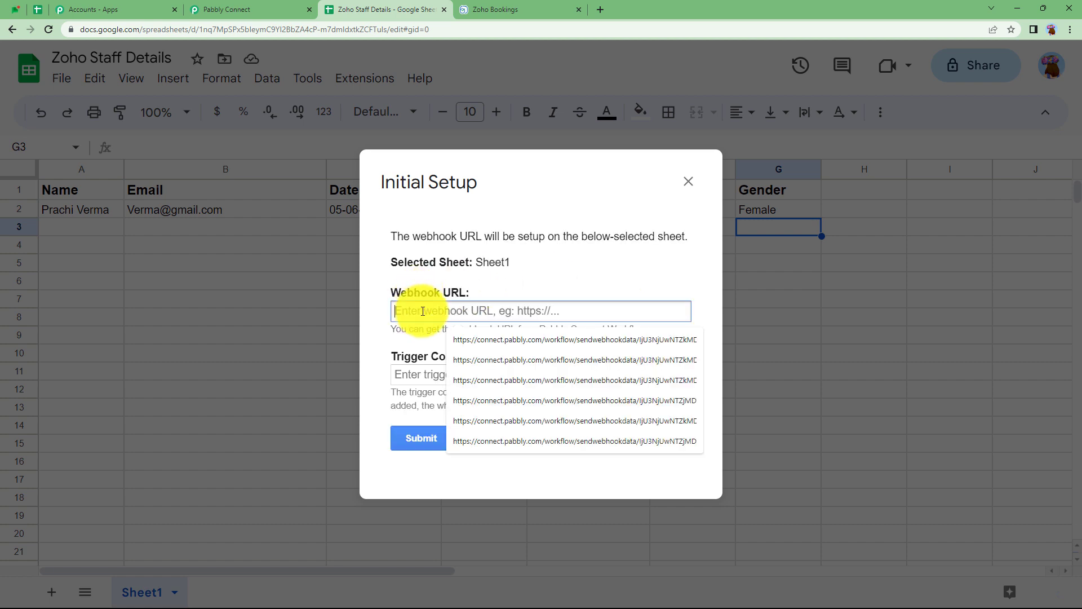
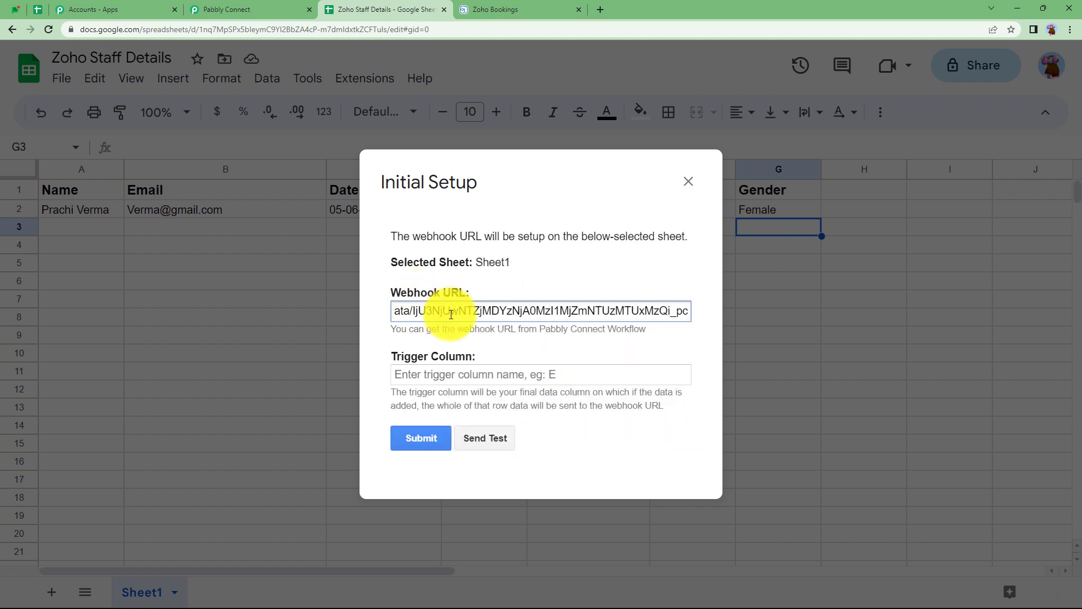
click(471, 369)
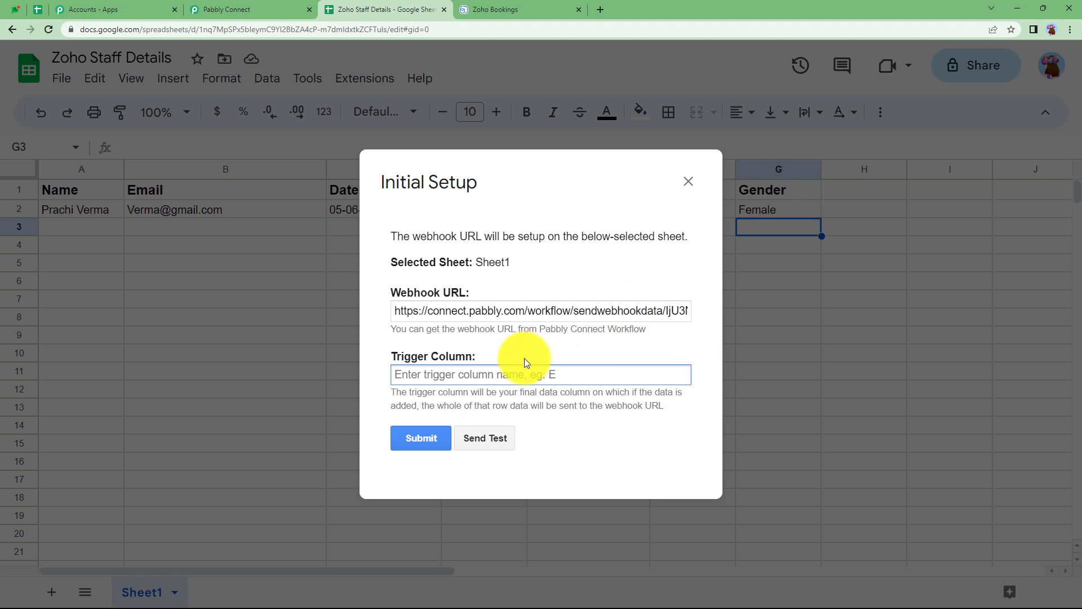
text(G)
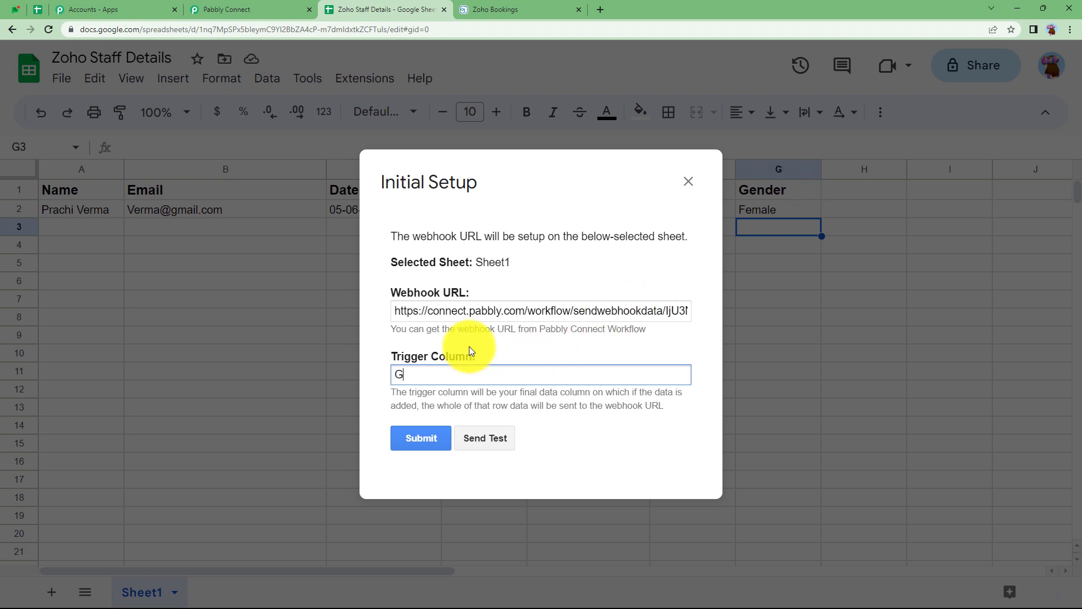
click(445, 439)
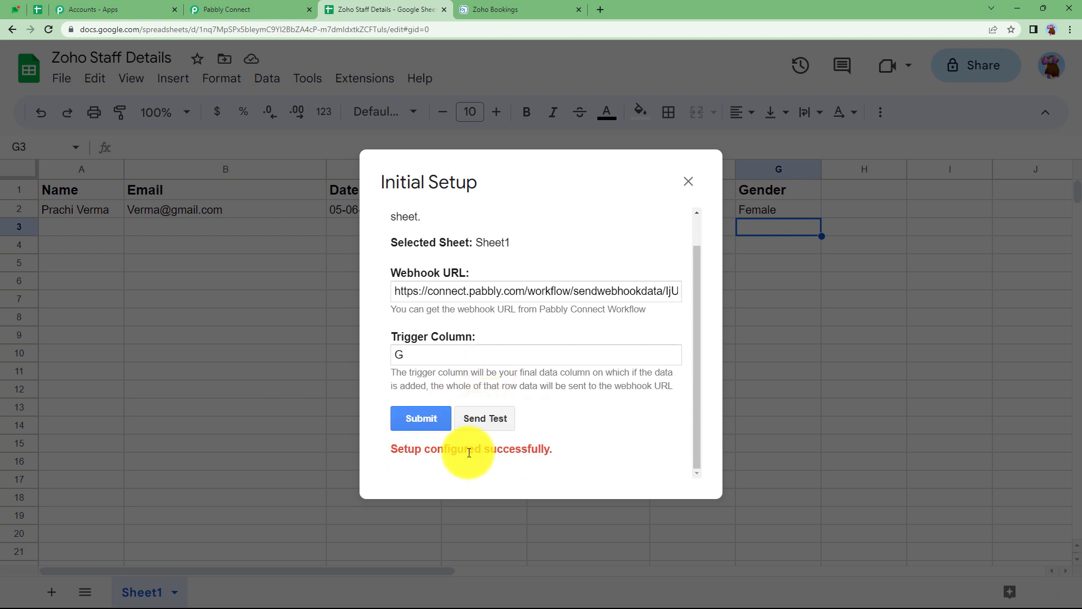
click(484, 418)
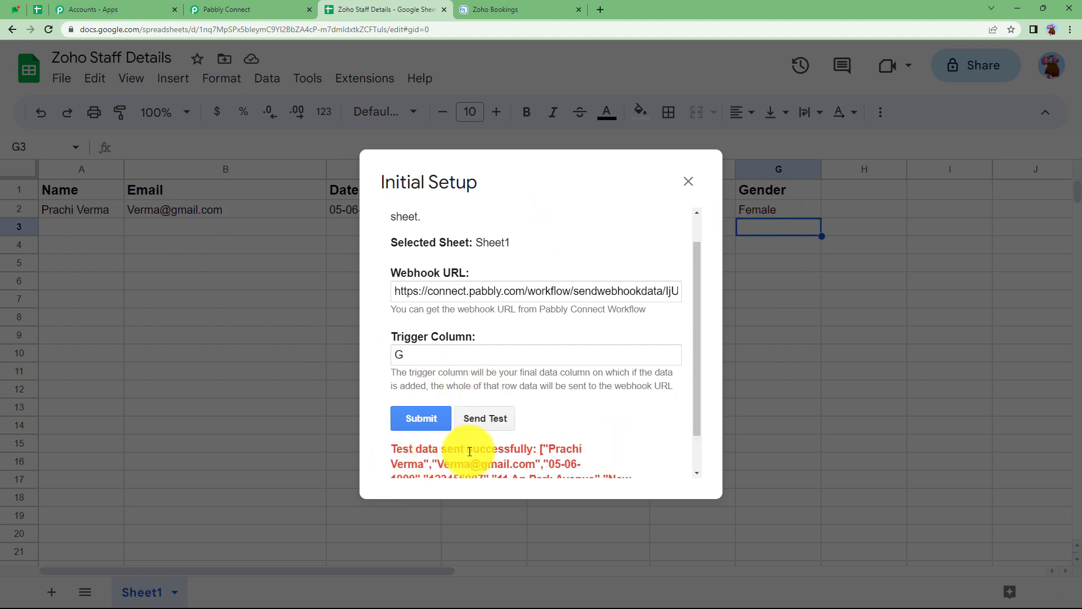
Review the test row's name and date of birth values received by the Pabbly Connect trigger.
click(278, 9)
scroll(223, 447, down, 5)
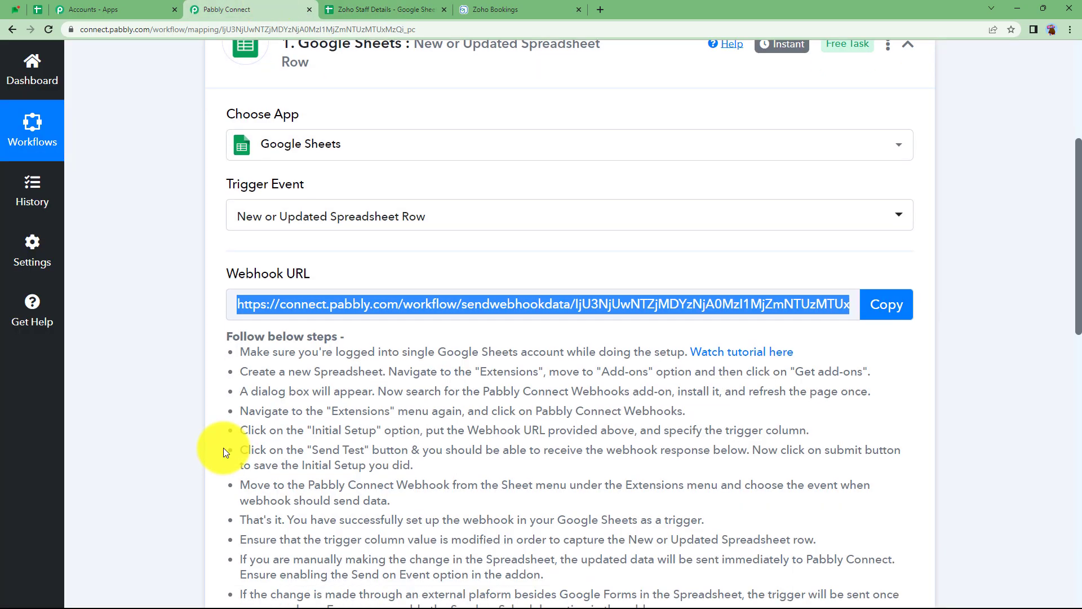
scroll(231, 471, down, 5)
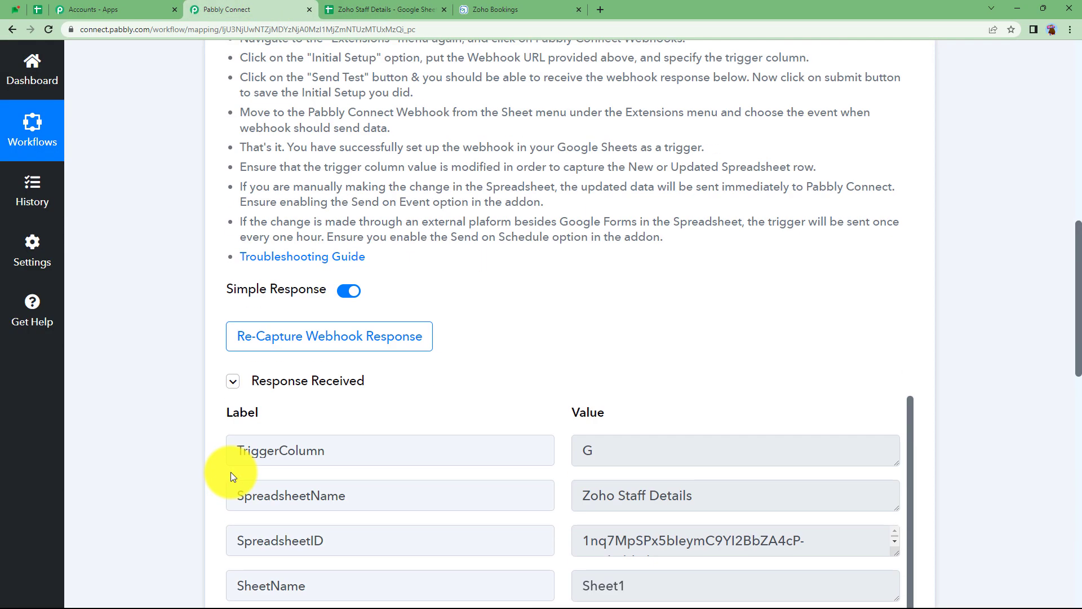
scroll(231, 472, down, 6)
scroll(198, 465, up, 4)
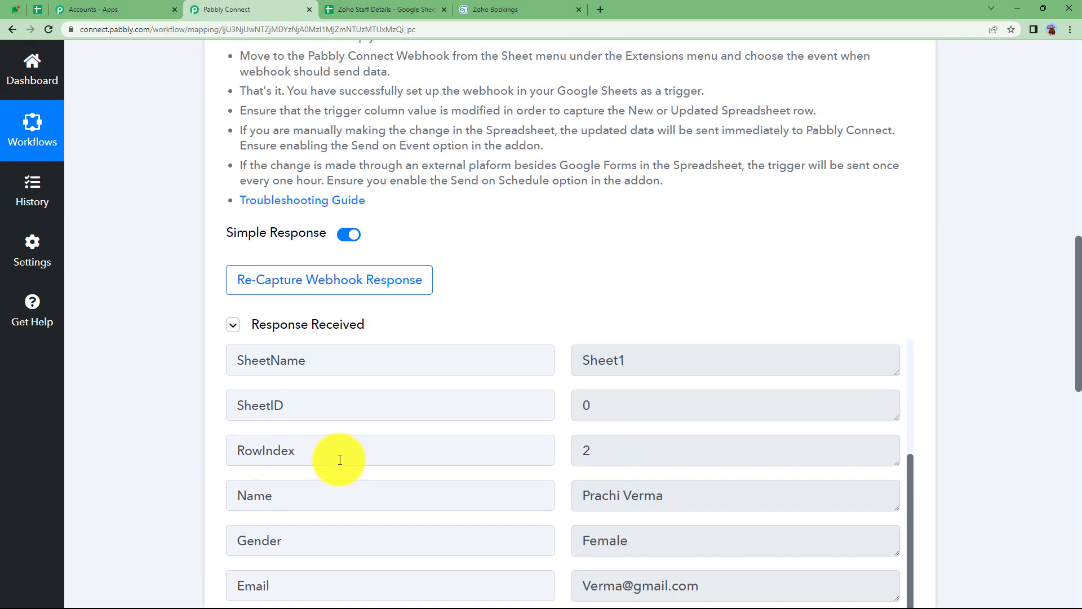
scroll(656, 422, down, 1)
triple_click(592, 463)
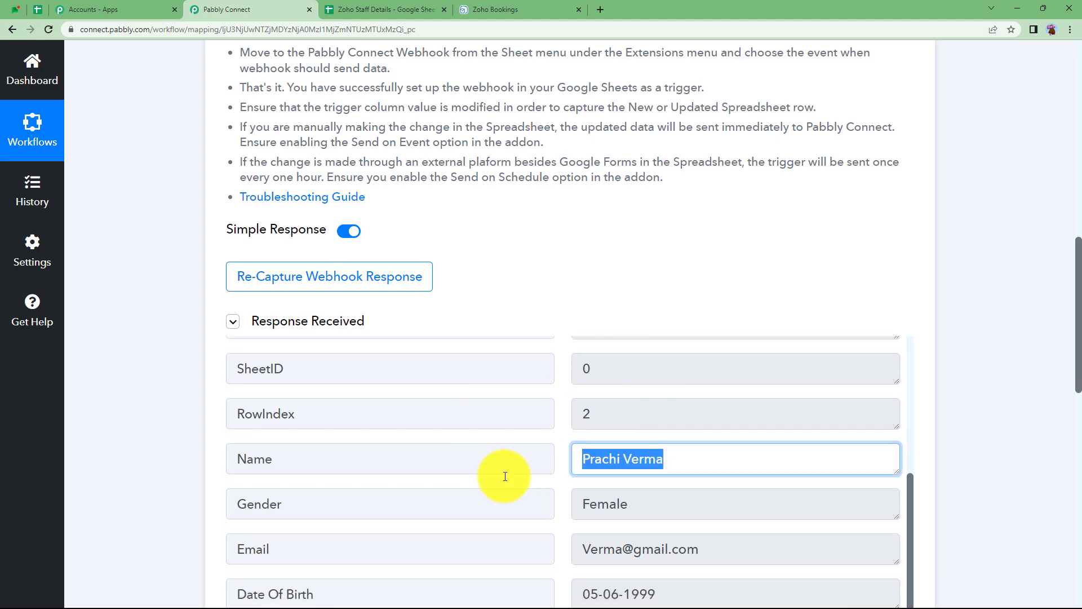
scroll(641, 353, down, 3)
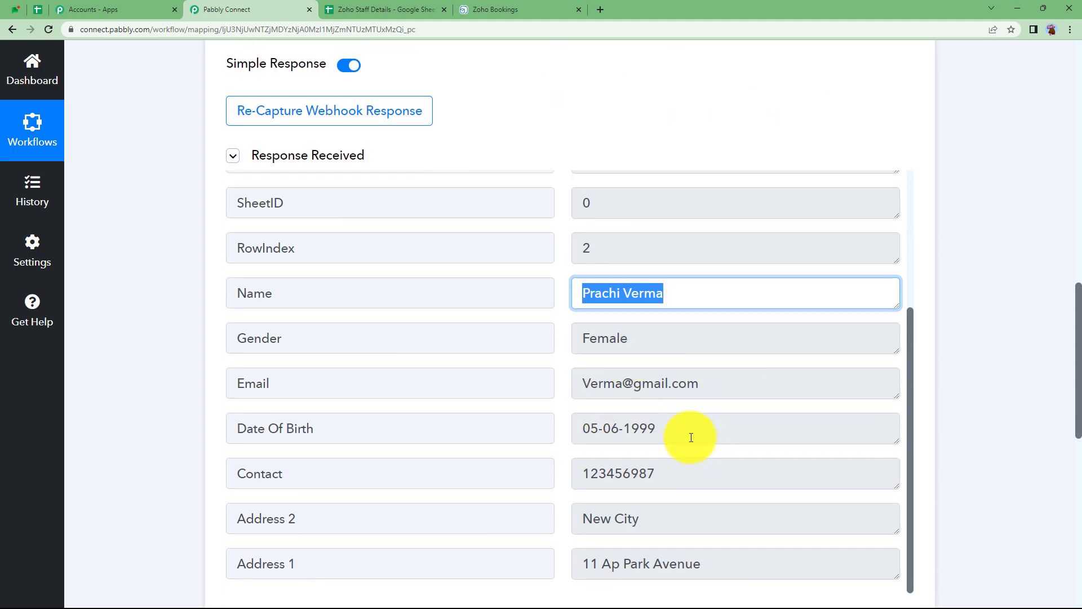
triple_click(578, 439)
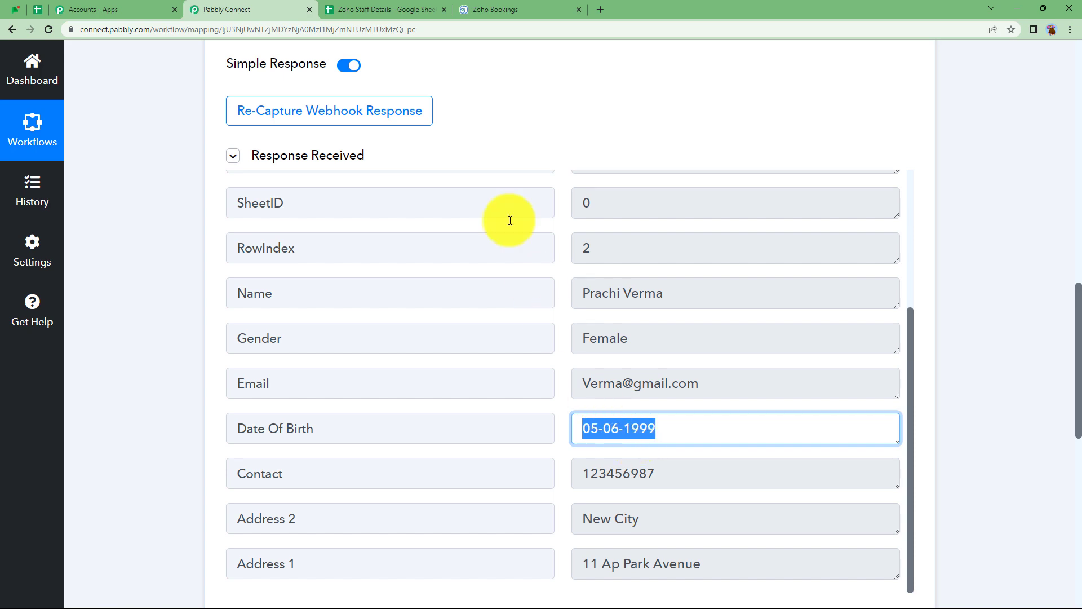
Close the spreadsheet's webhook setup dialog and compare the received contact value with the sheet's rows.
click(381, 10)
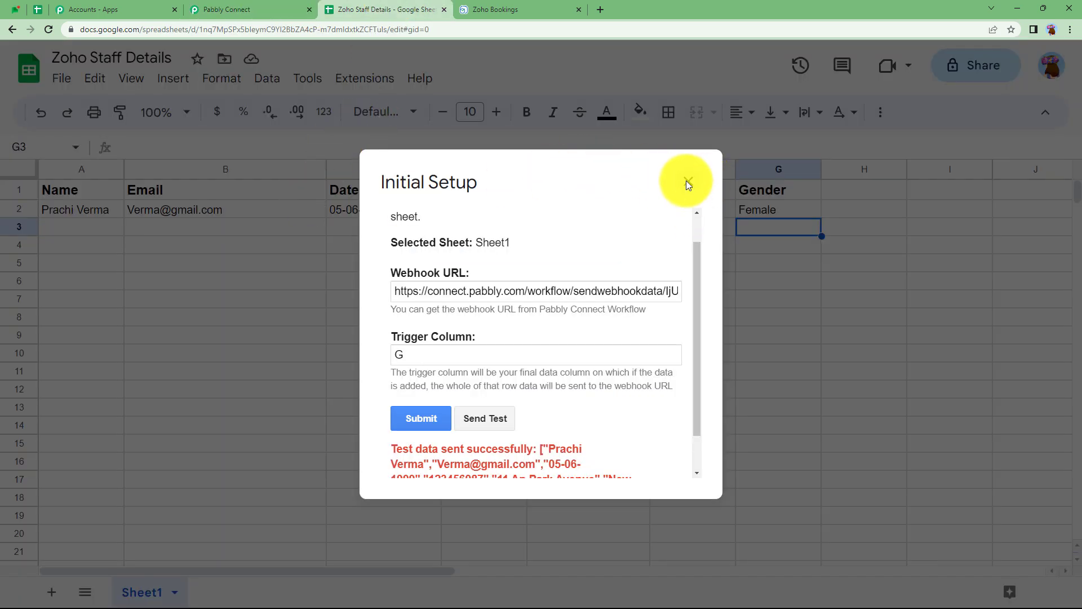
click(687, 182)
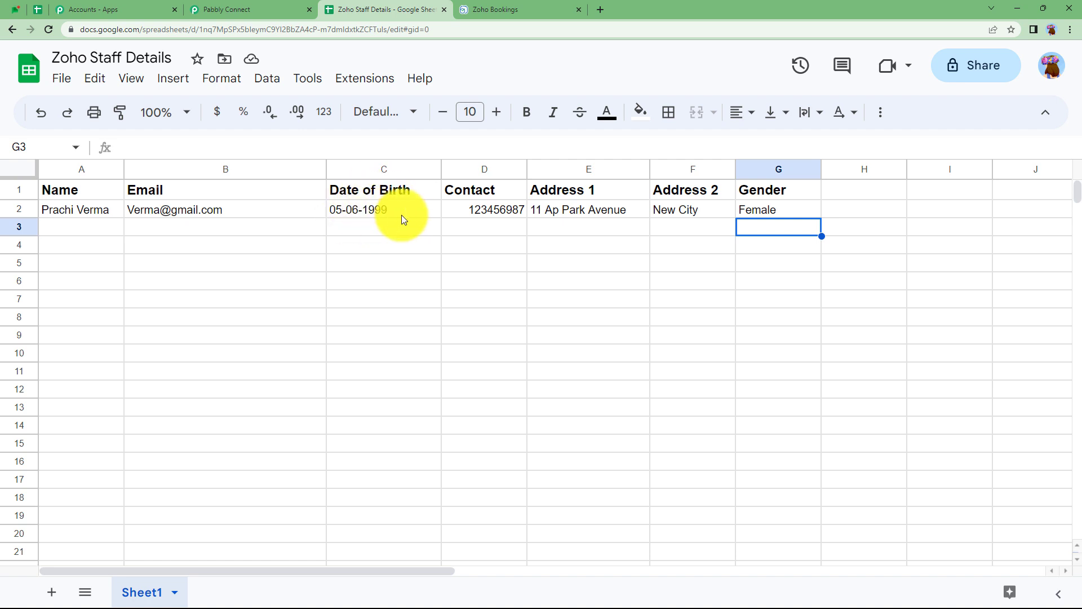
click(225, 10)
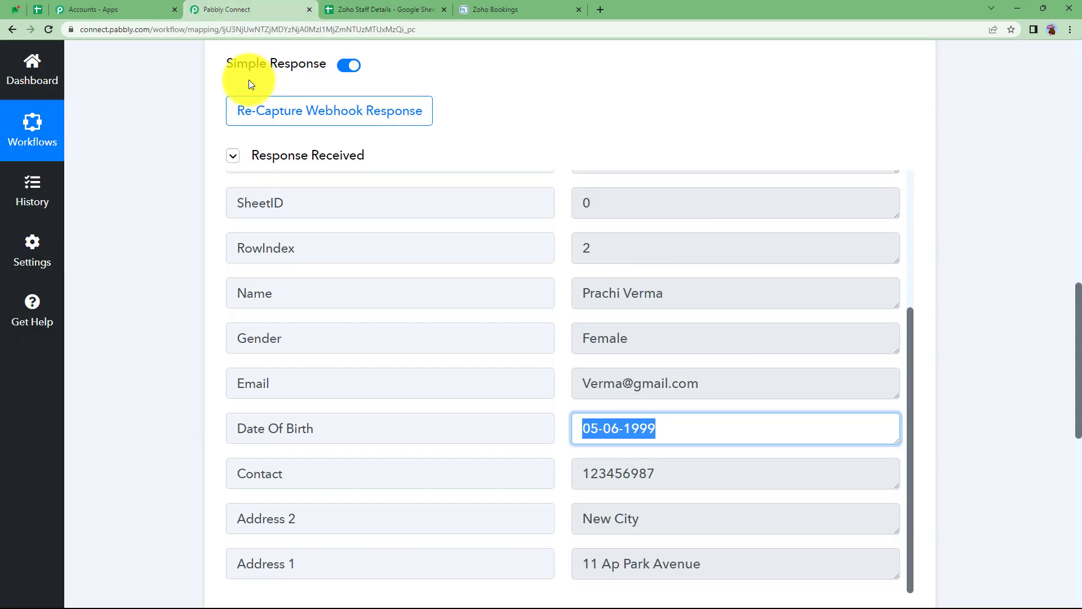
click(679, 433)
click(687, 474)
scroll(671, 510, down, 2)
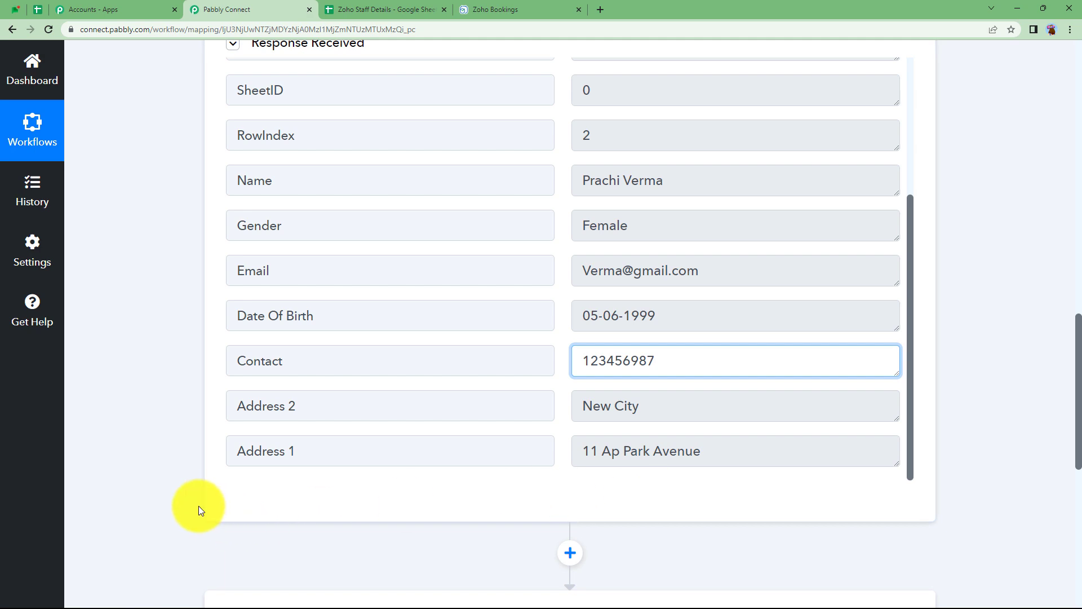
scroll(198, 506, up, 4)
click(383, 9)
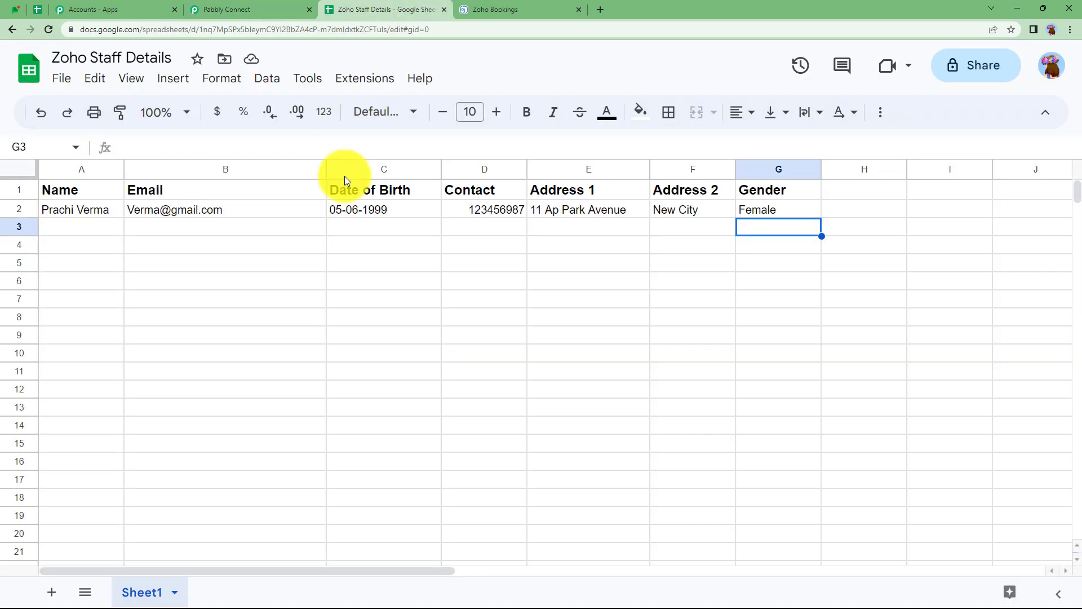
click(289, 229)
click(289, 262)
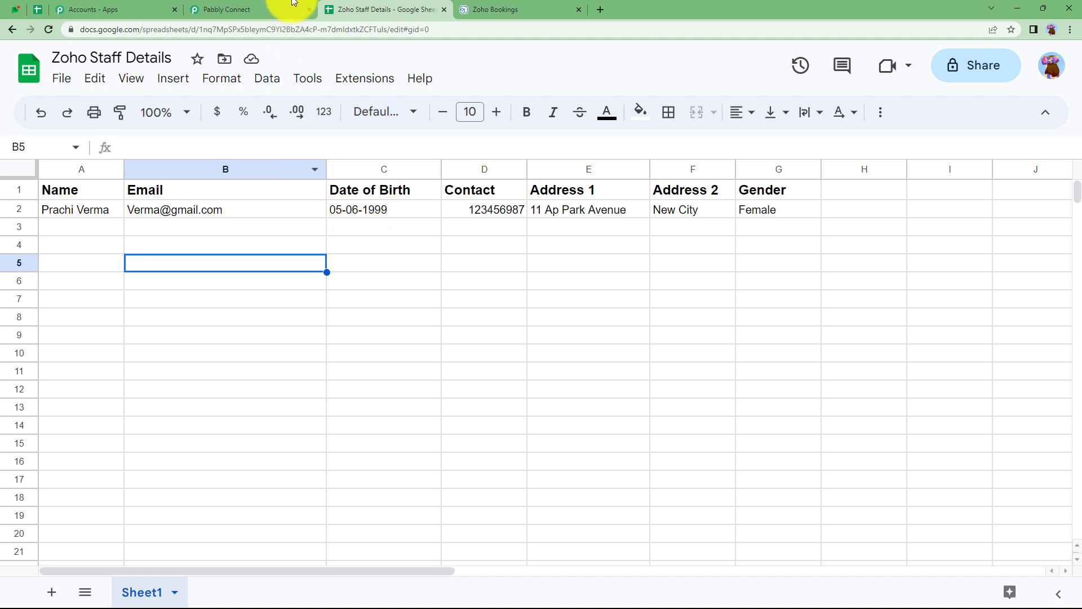
Enable Send On Event under Extensions > Pabbly Connect Webhooks in the spreadsheet.
click(285, 10)
click(396, 9)
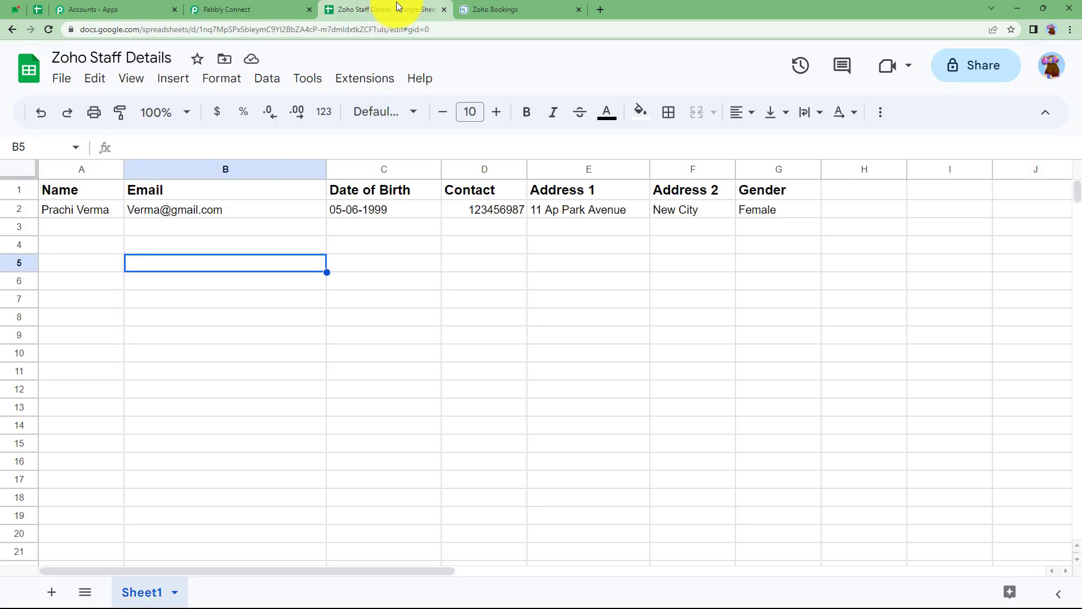
click(383, 78)
mouse_move(406, 257)
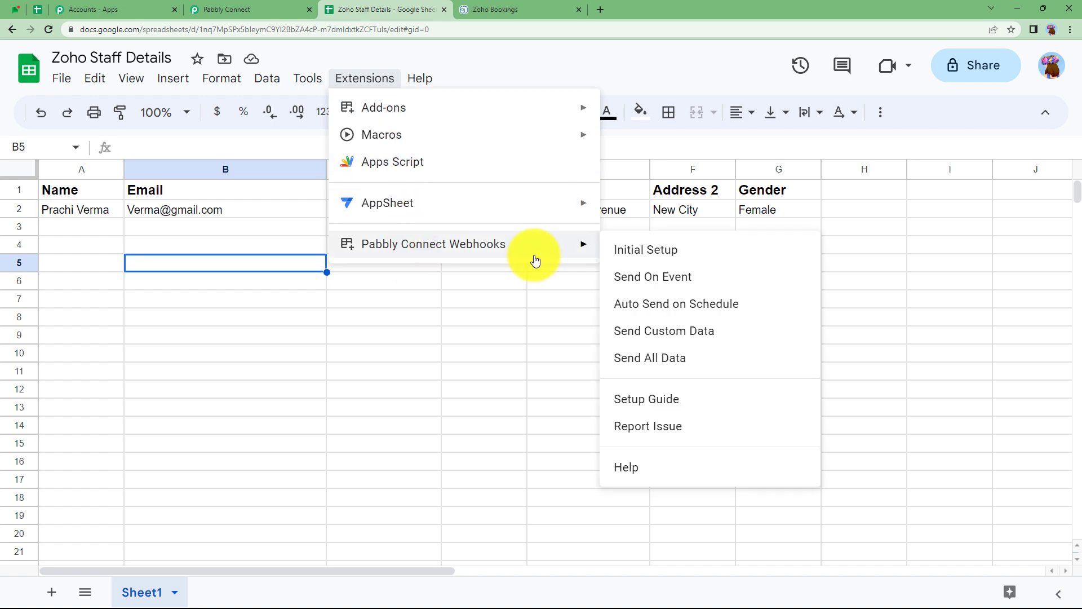
click(648, 278)
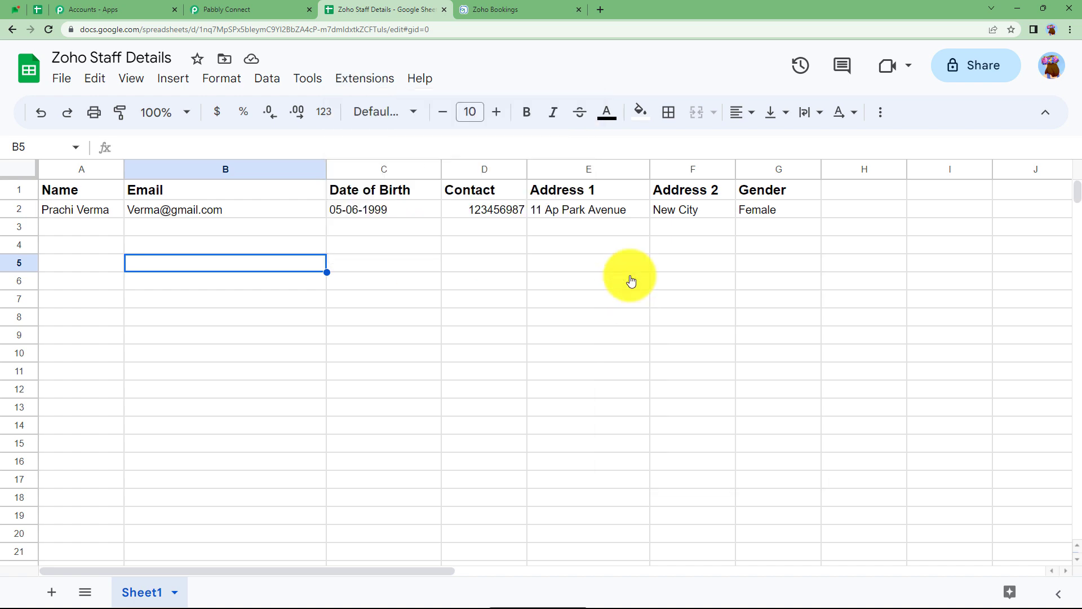
Review the Pabbly trigger response showing RowIndex 2 and Gender Female.
click(245, 10)
scroll(307, 219, up, 8)
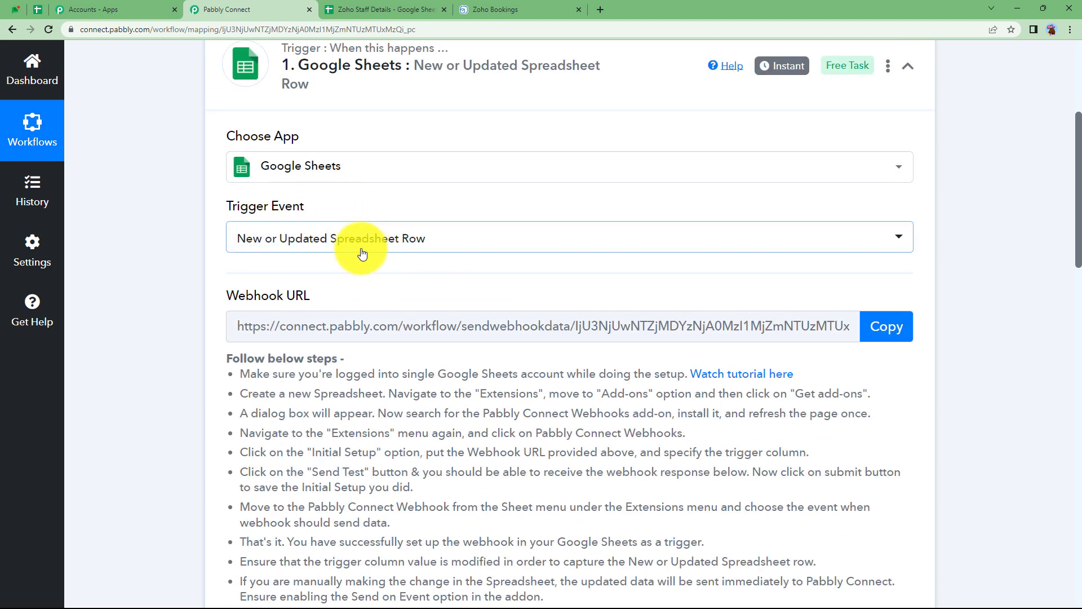
click(387, 9)
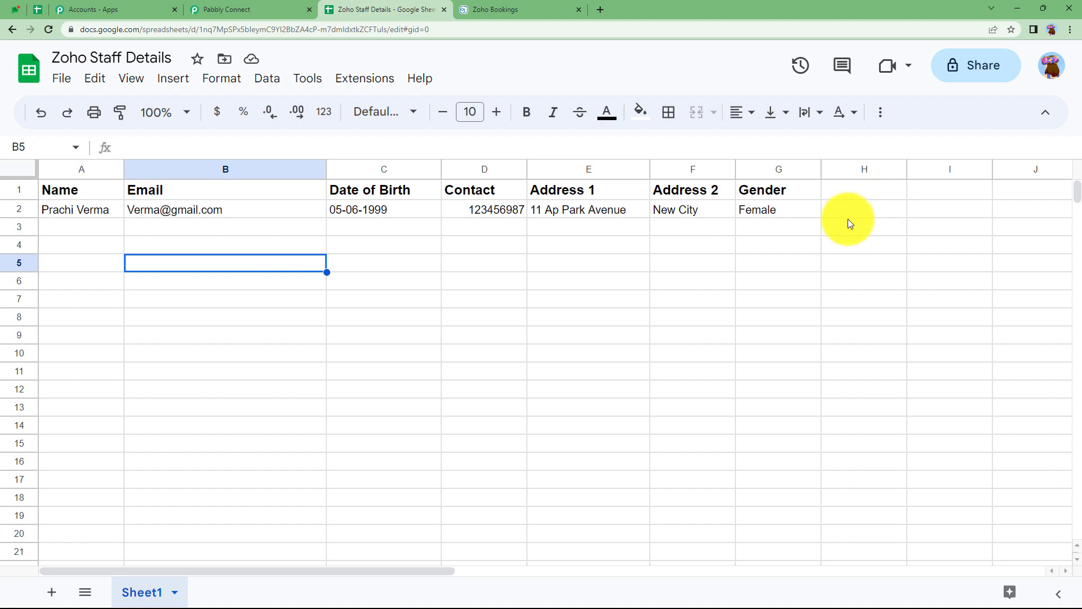
click(253, 9)
scroll(220, 419, down, 3)
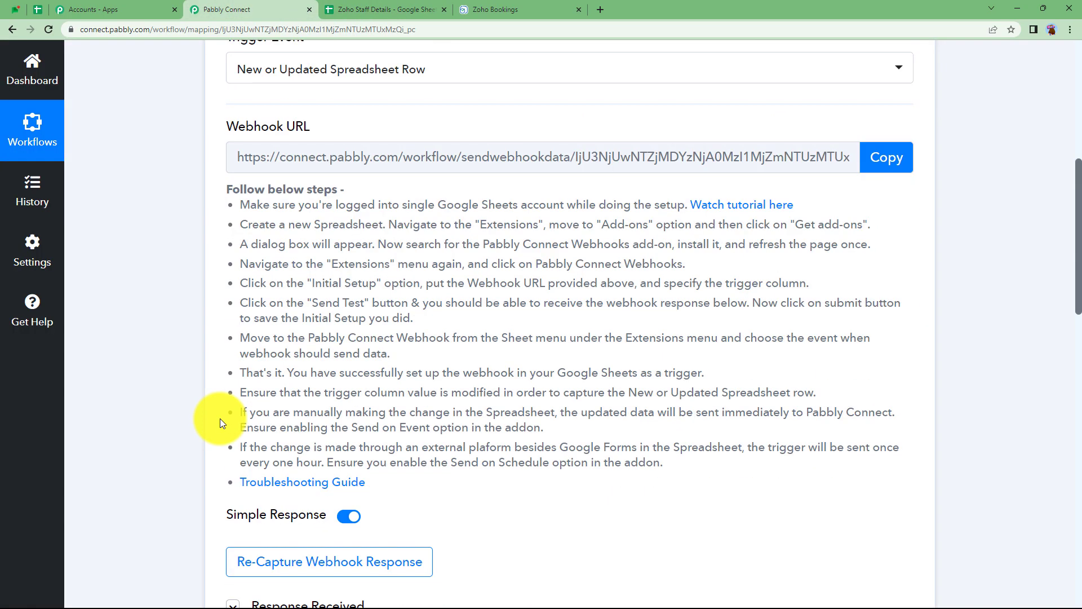
scroll(220, 418, down, 3)
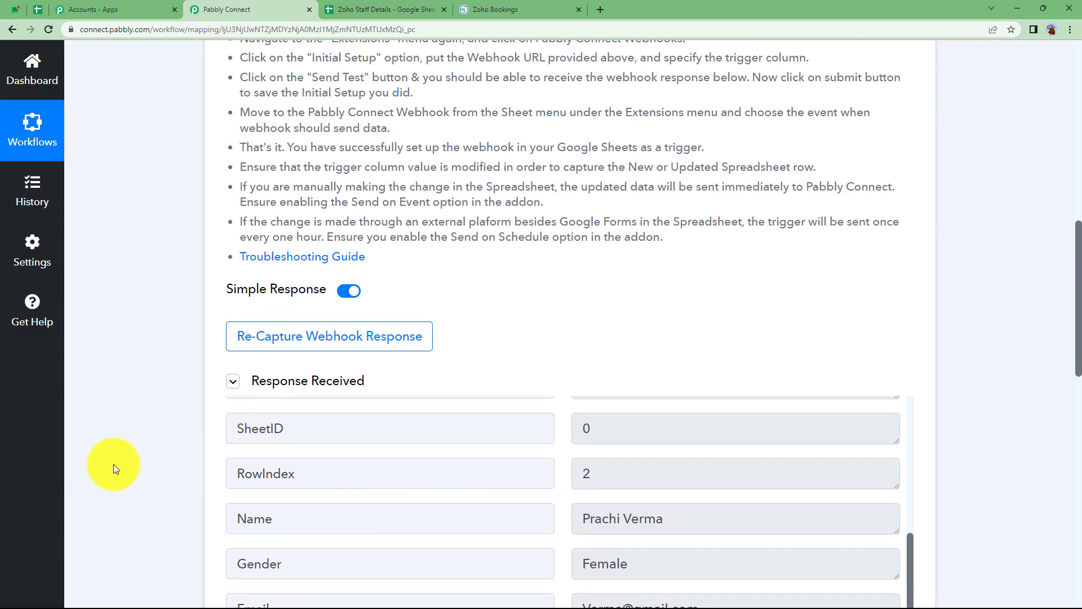
Collapse the Google Sheets trigger and expand Zoho Bookings Add Staff to connect an account.
scroll(114, 463, up, 6)
scroll(113, 464, up, 4)
click(399, 352)
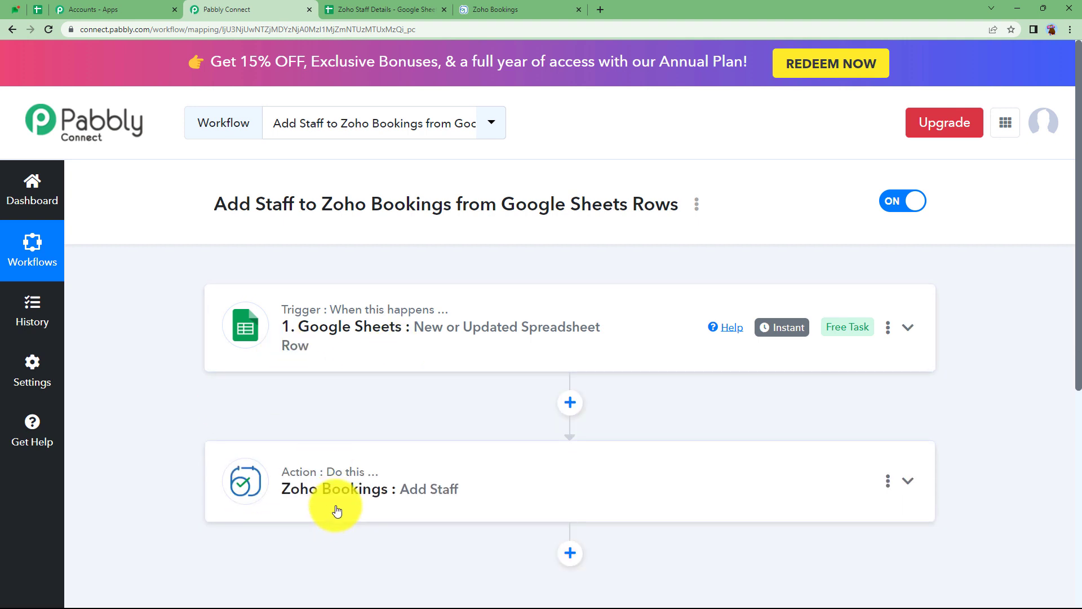
scroll(336, 504, down, 3)
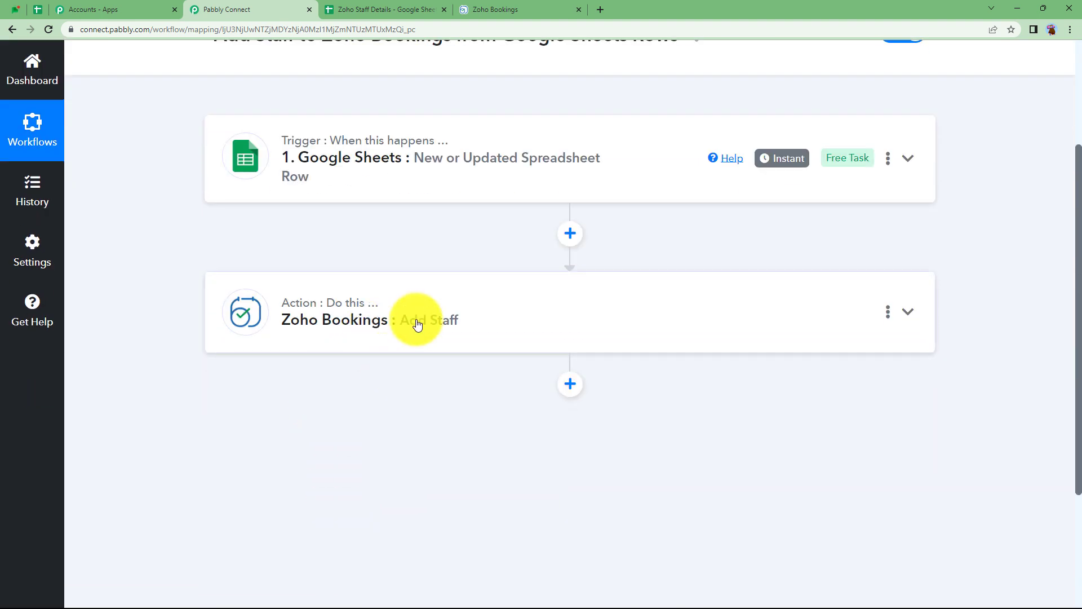
click(417, 324)
scroll(269, 492, down, 2)
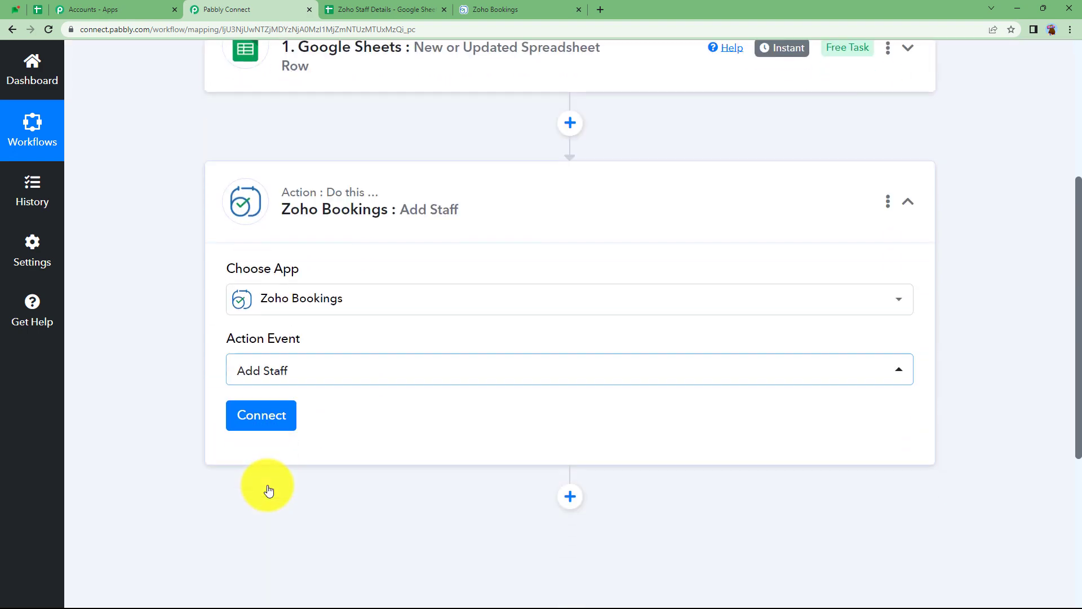
click(268, 410)
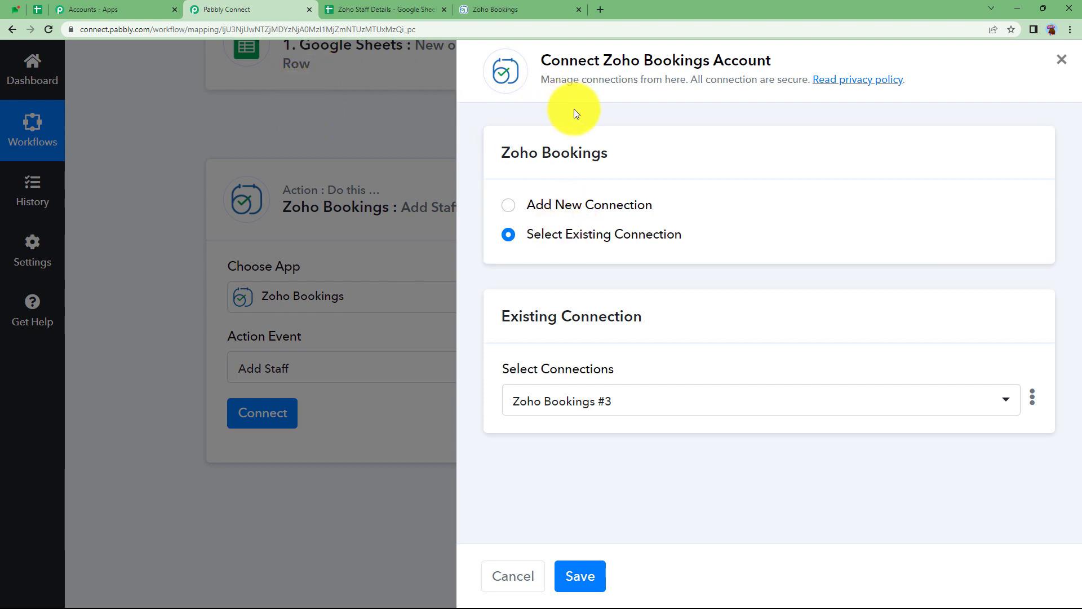
Create a new Zoho Bookings connection on the India (.in) domain and authorize Pabbly's access.
click(552, 202)
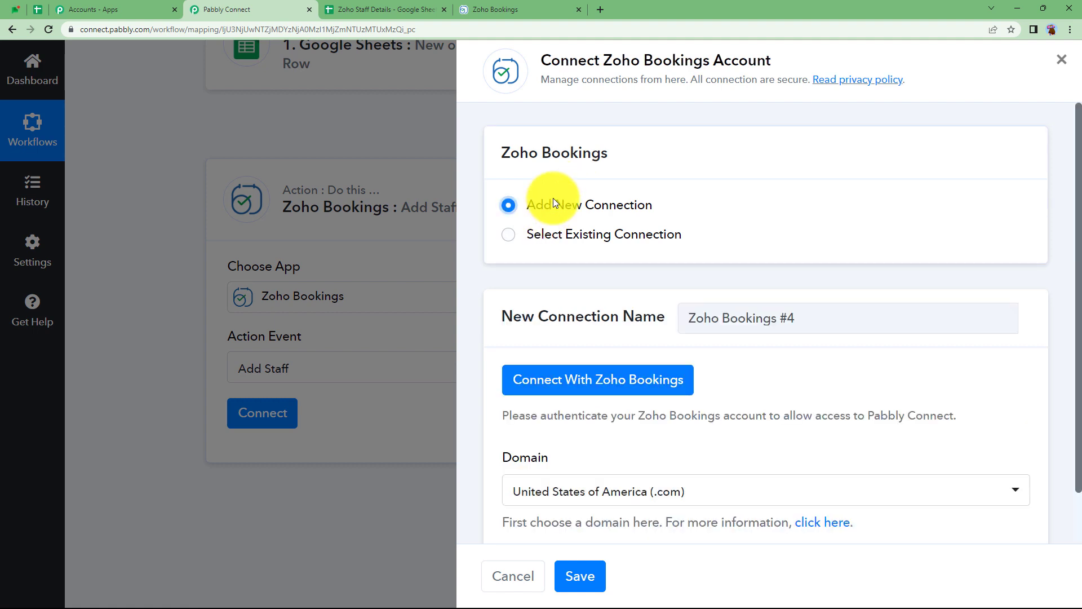
scroll(567, 338, down, 1)
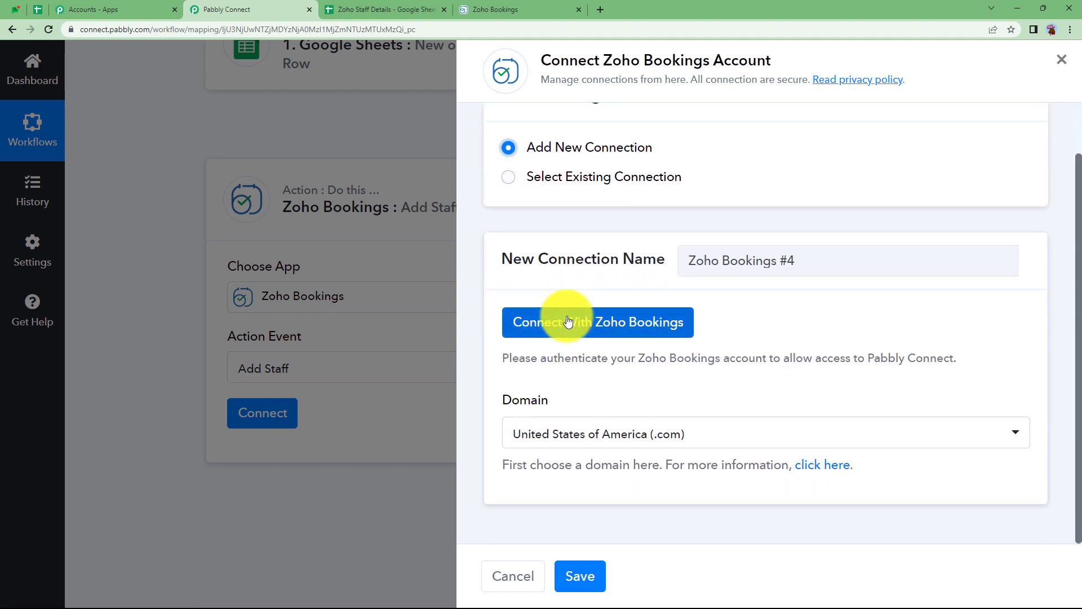
click(577, 450)
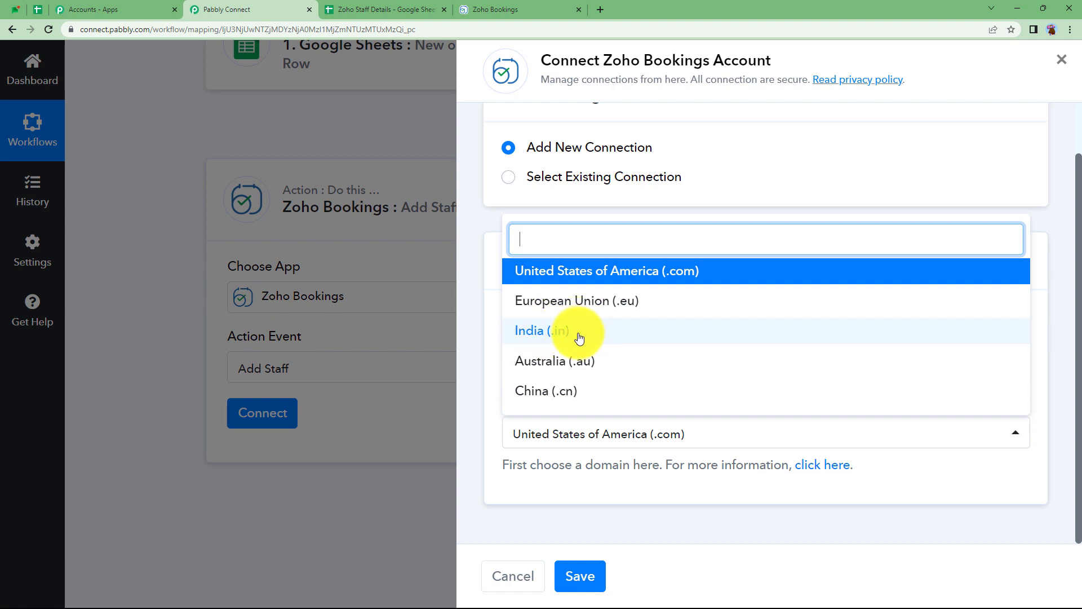
click(579, 337)
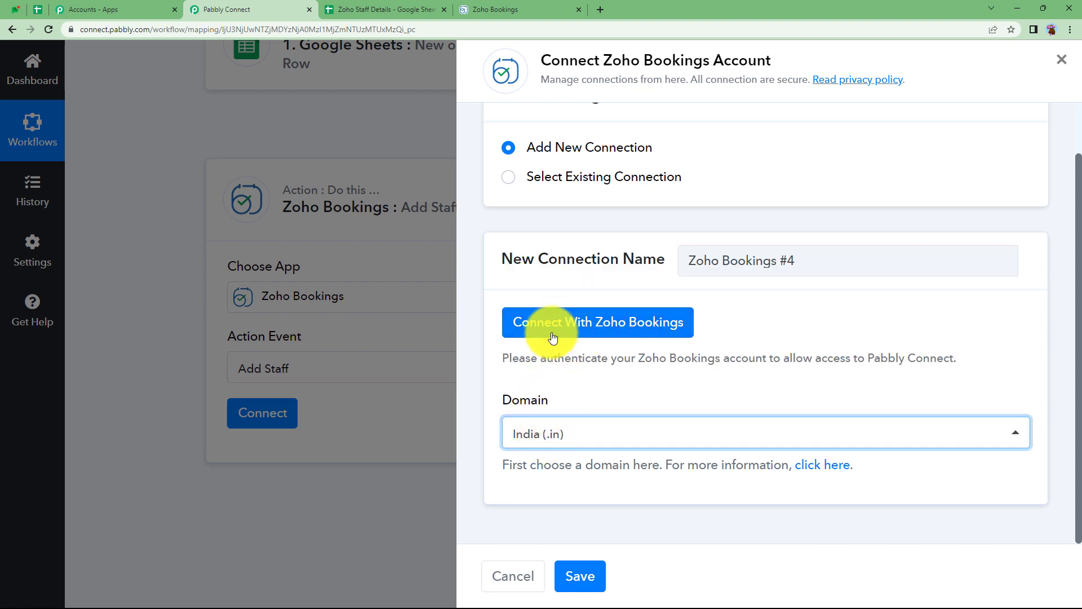
click(552, 326)
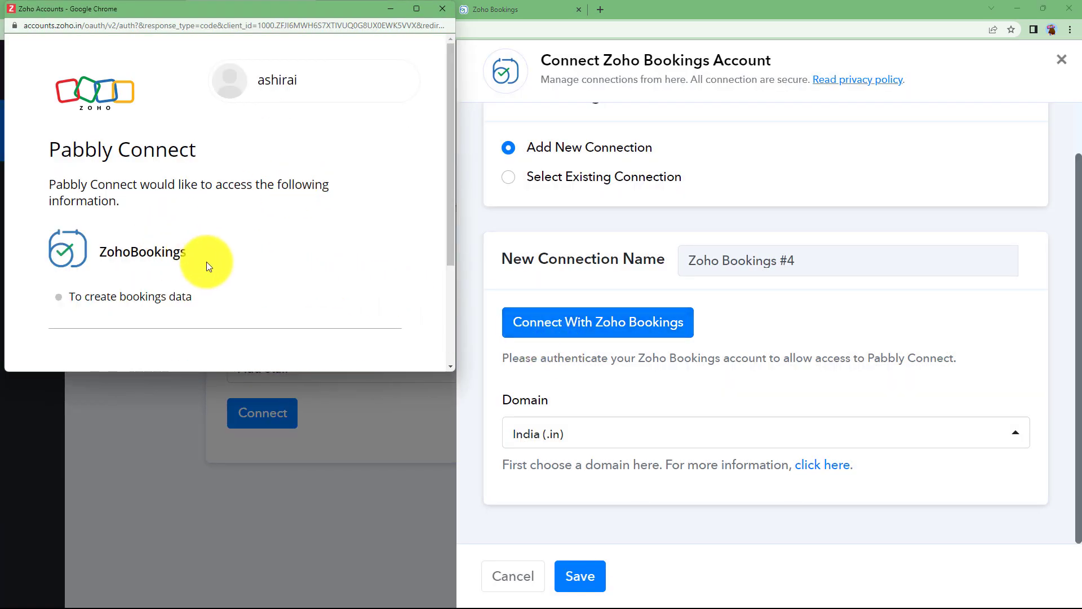
scroll(265, 286, down, 3)
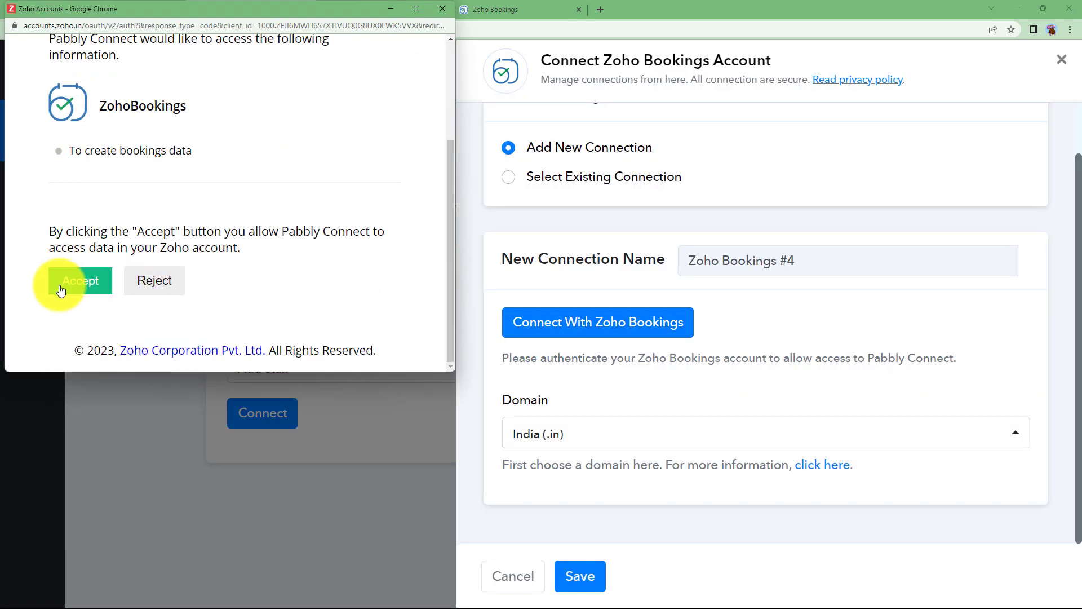
click(61, 290)
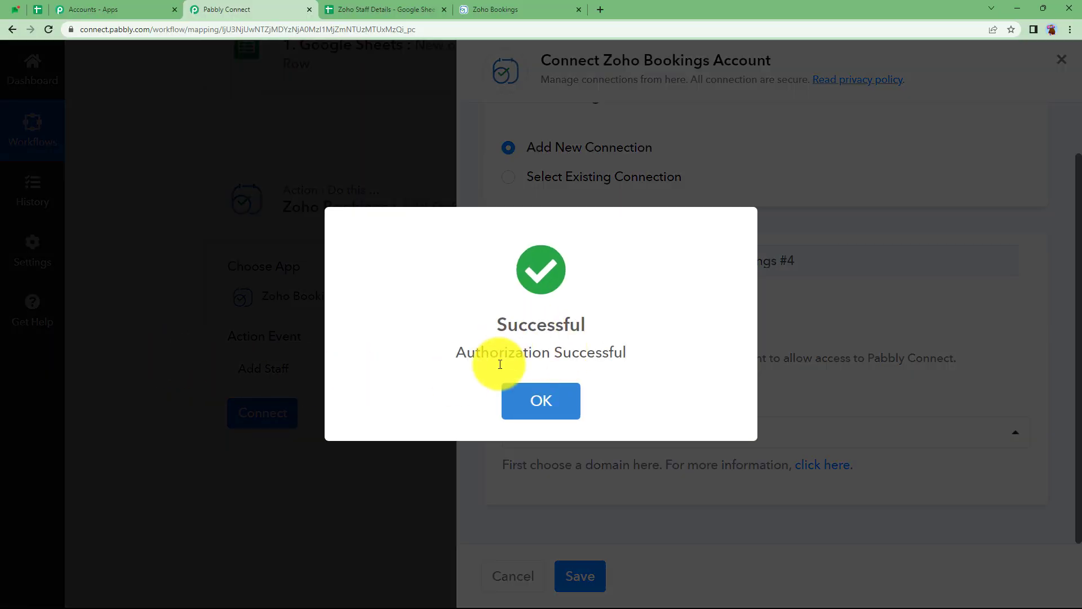
click(519, 384)
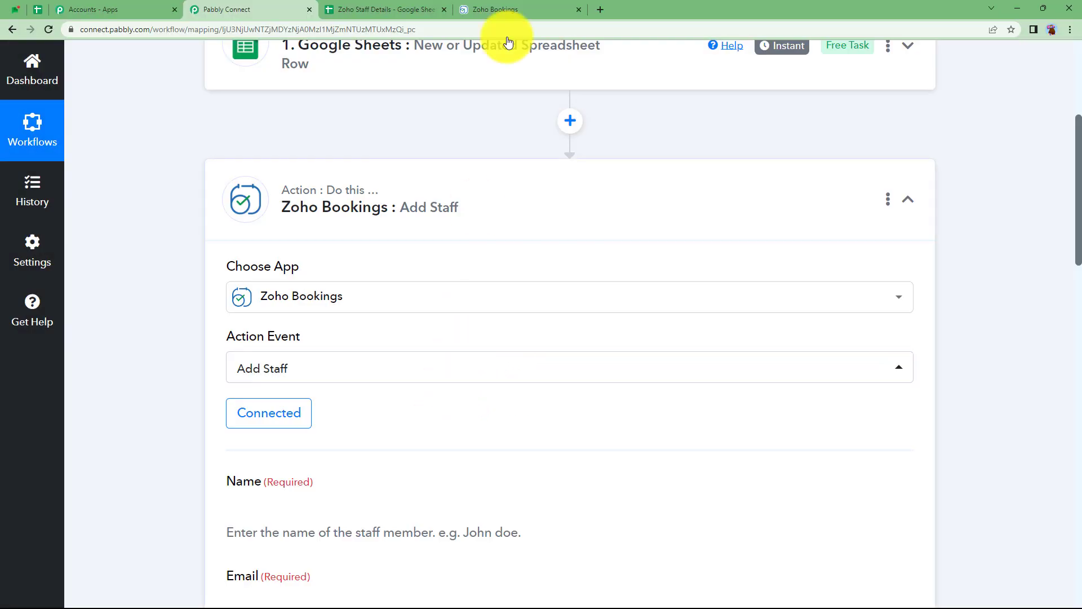
click(520, 8)
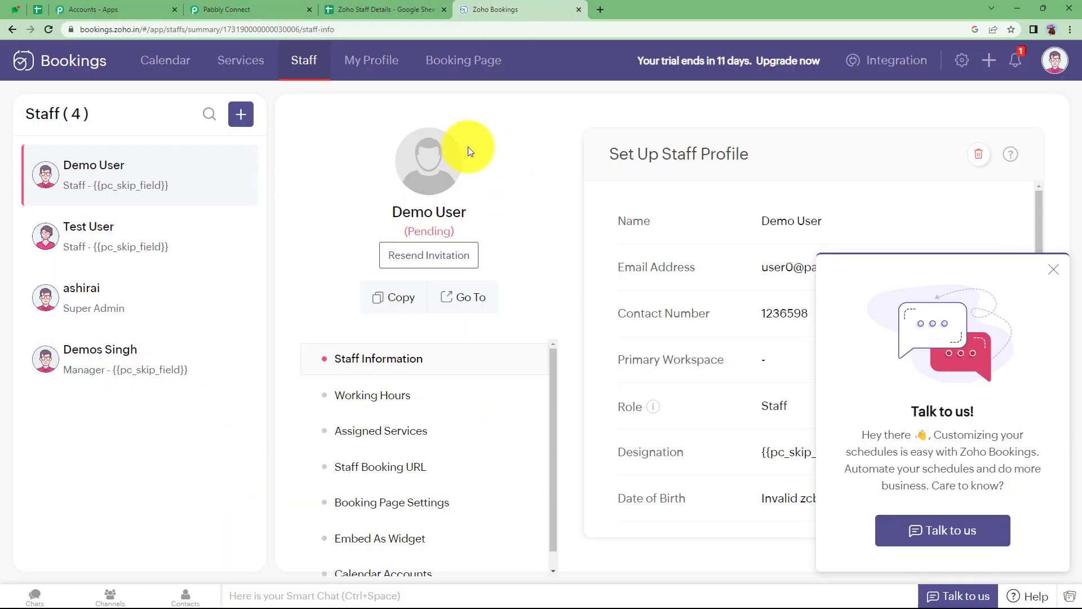
click(1052, 270)
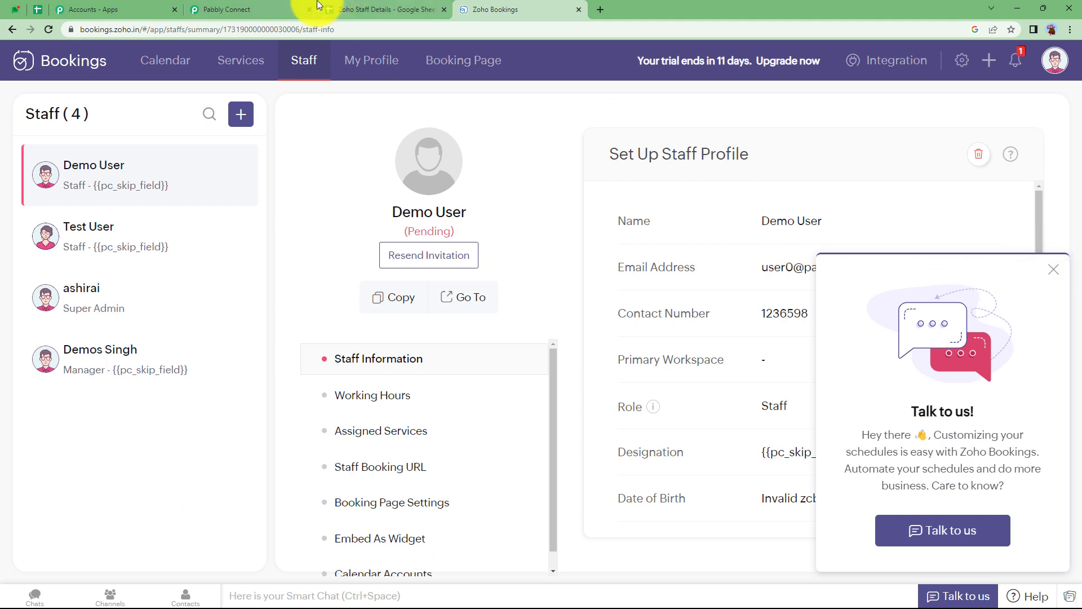
click(252, 8)
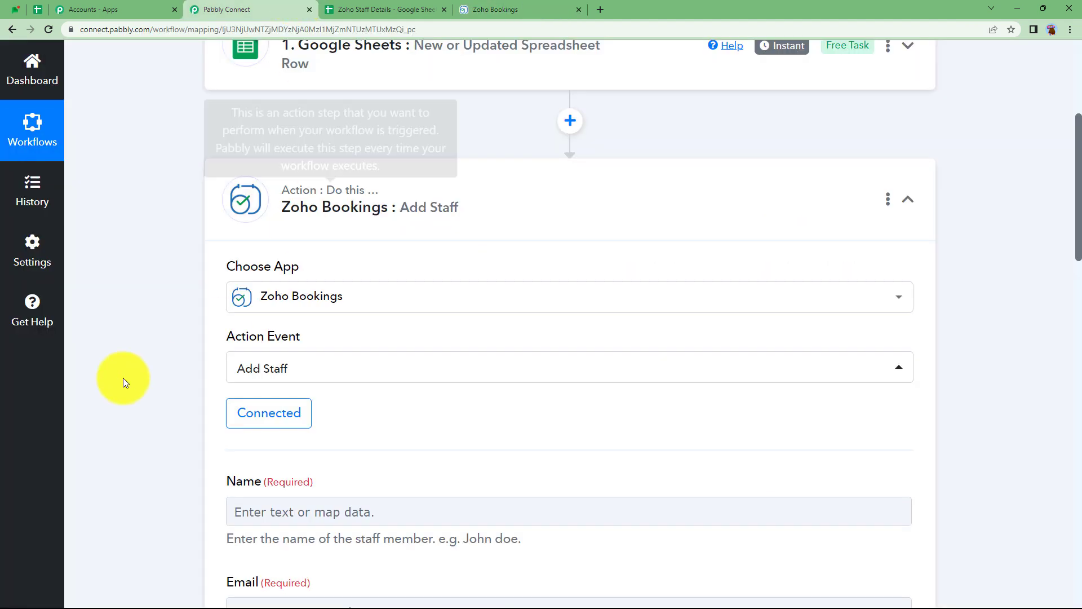
scroll(119, 380, down, 3)
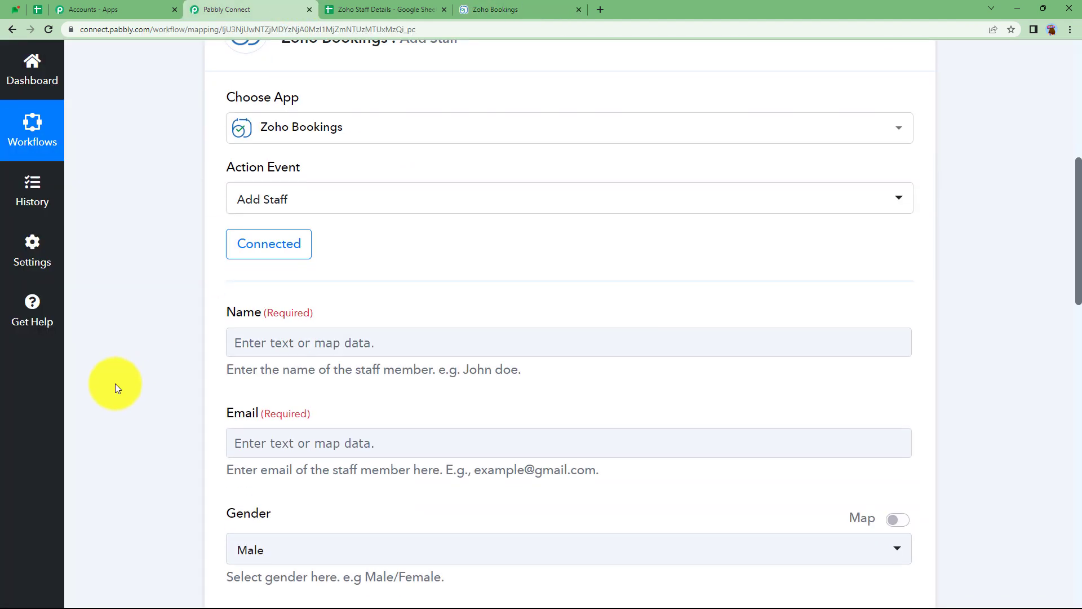
scroll(215, 419, down, 2)
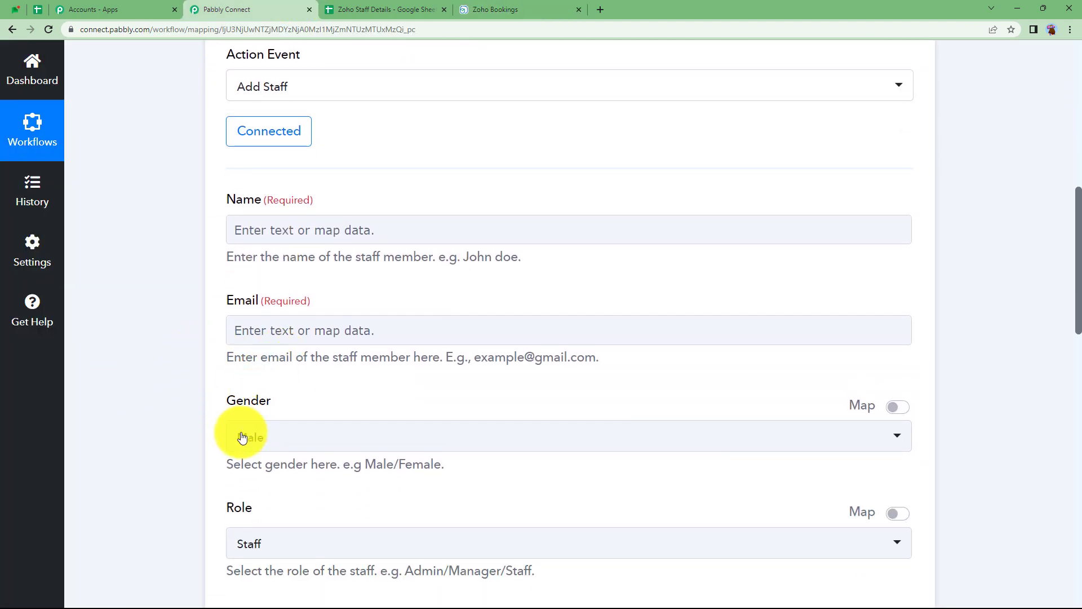
click(242, 445)
scroll(271, 393, down, 3)
click(285, 382)
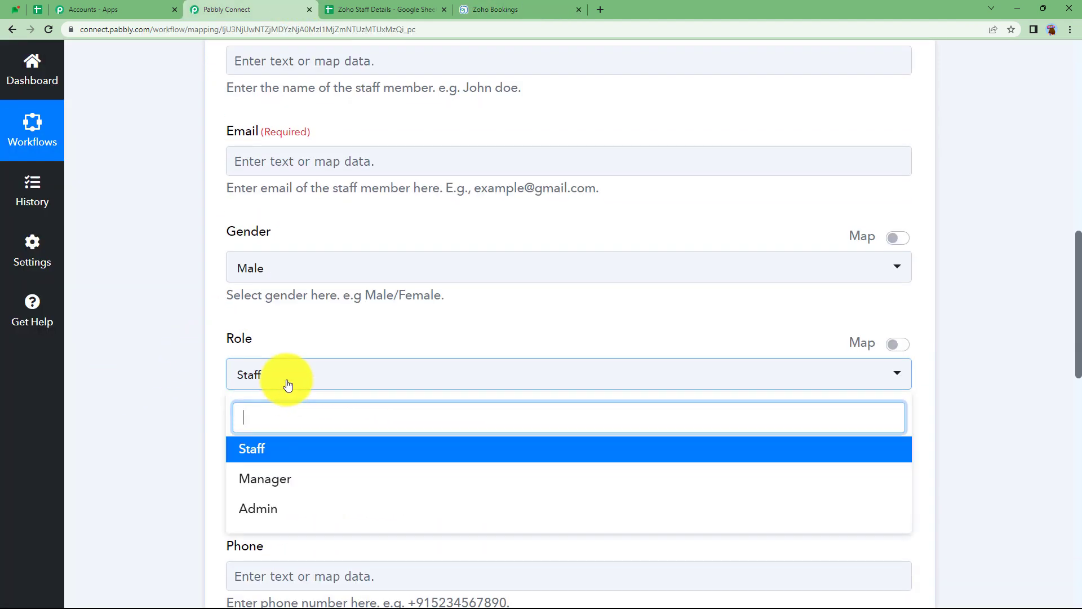
click(272, 451)
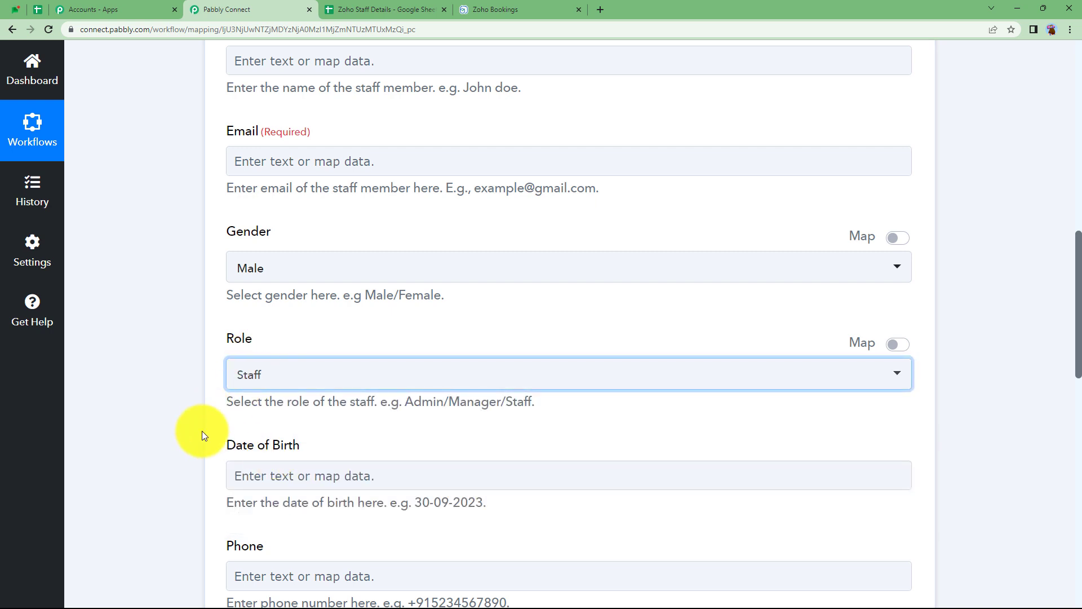
scroll(283, 323, down, 3)
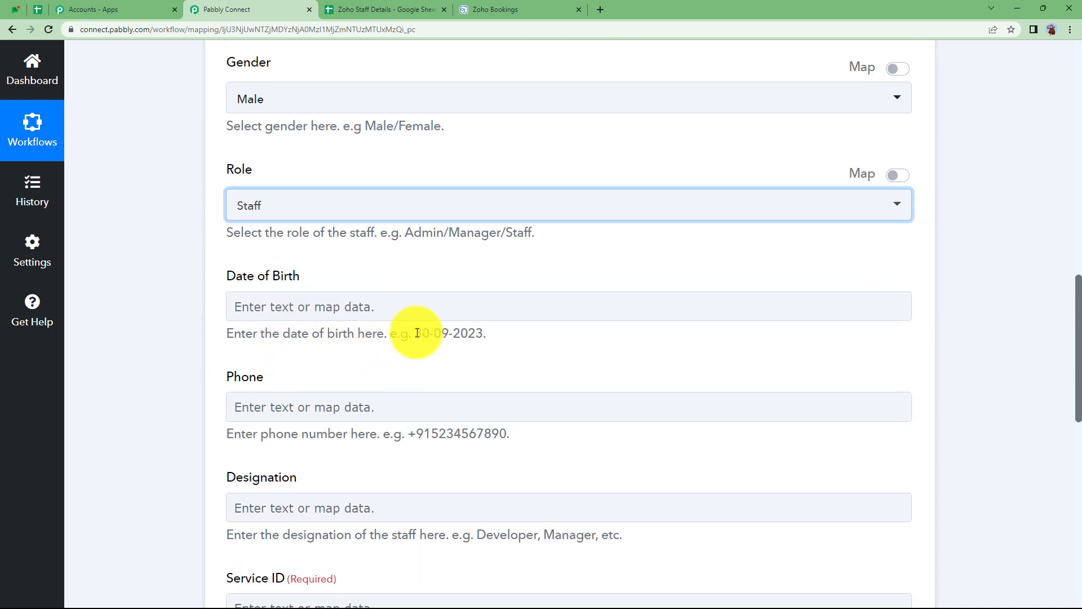
drag(415, 332, 506, 343)
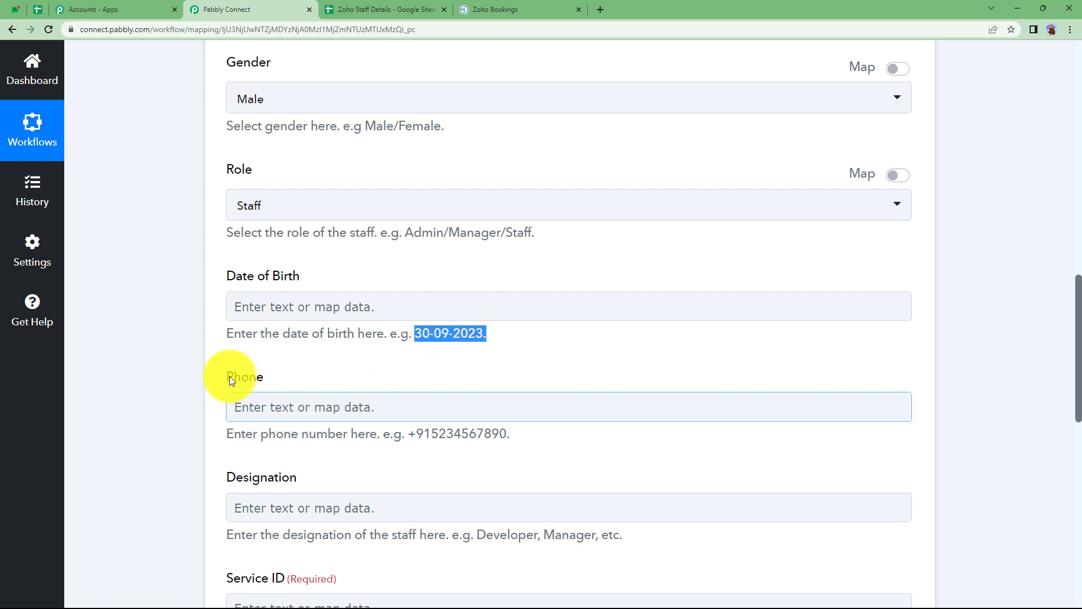
scroll(308, 304, down, 3)
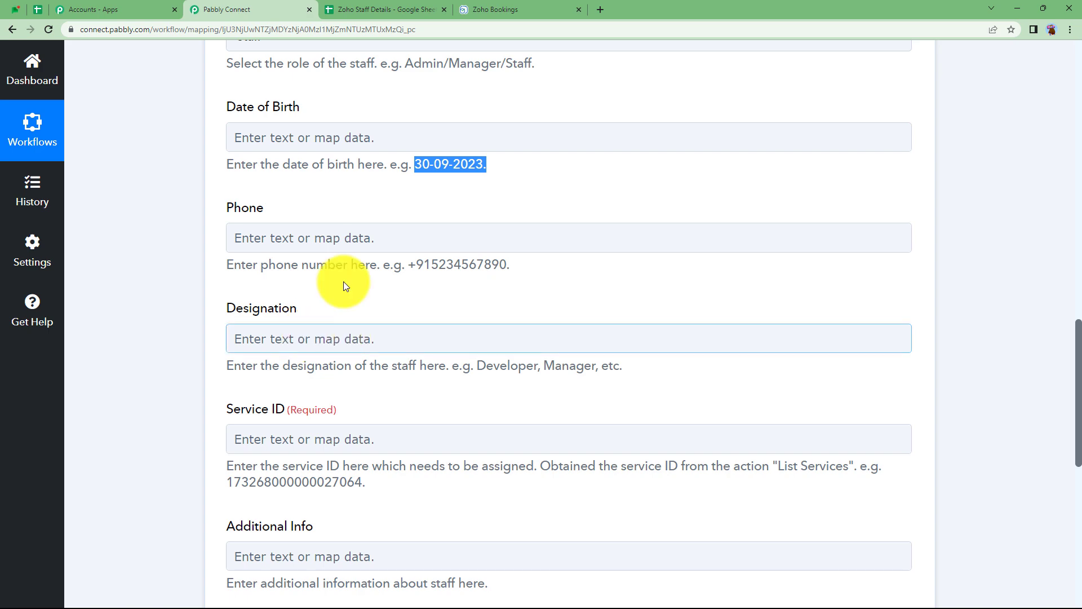
click(507, 6)
click(386, 10)
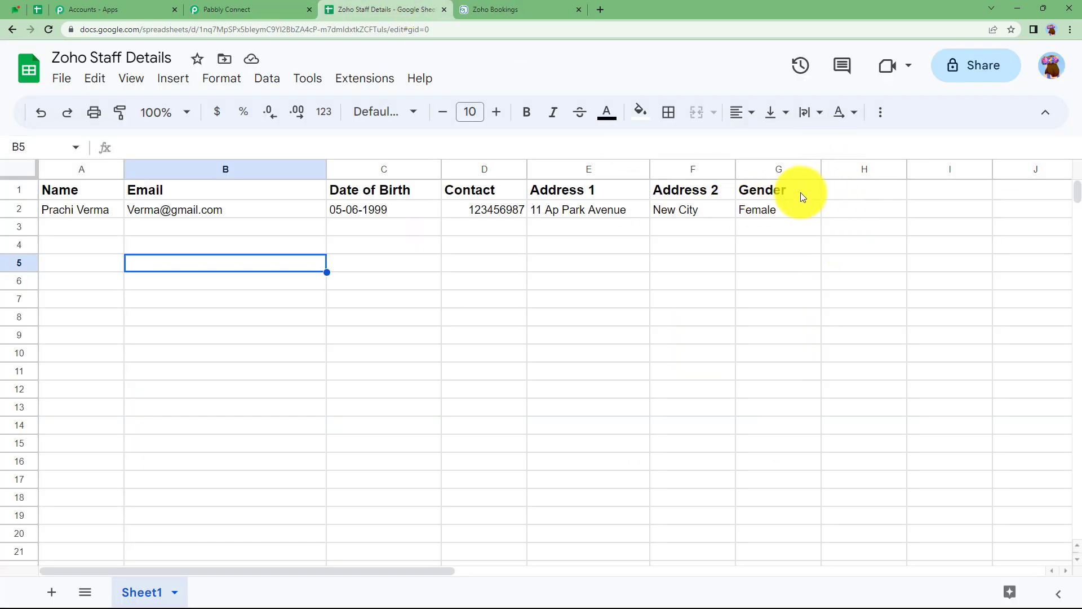
click(265, 9)
scroll(288, 406, down, 2)
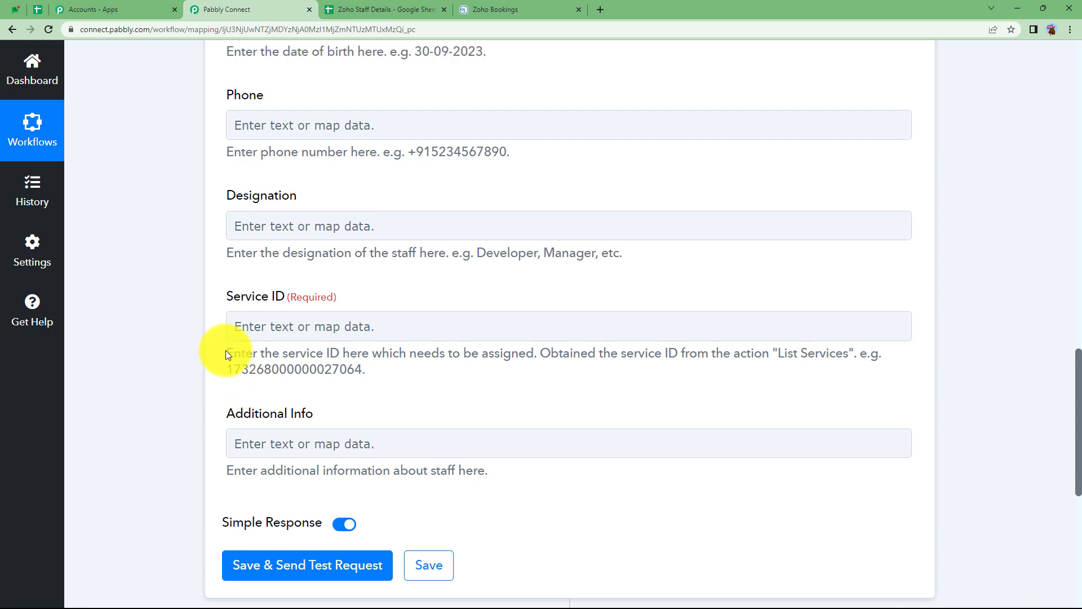
Read the Service ID help text, then collapse the Add Staff step.
drag(225, 350, 434, 404)
click(561, 380)
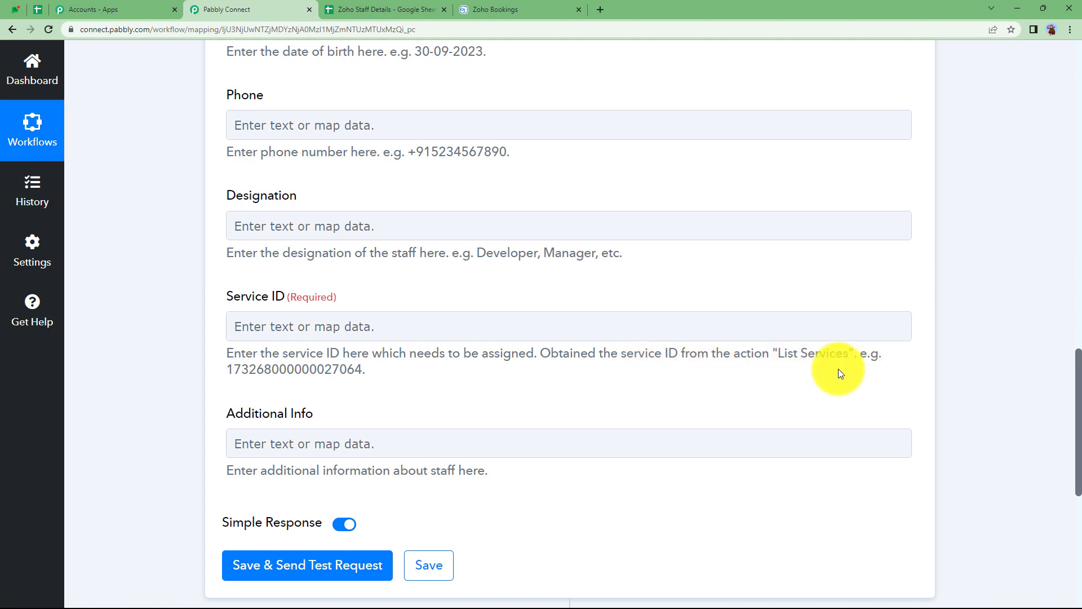
scroll(533, 414, up, 18)
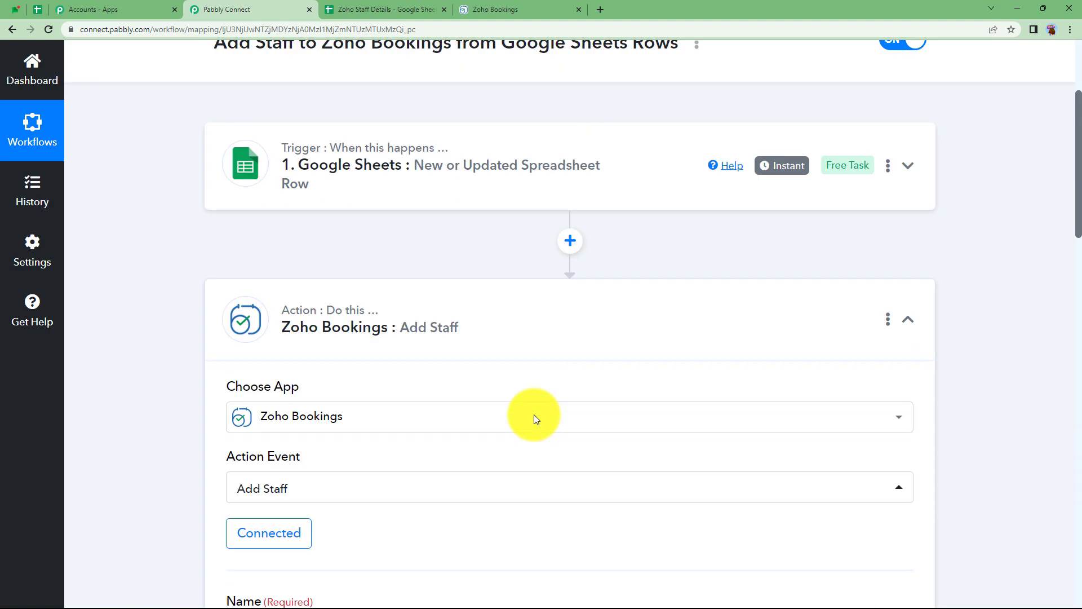
click(572, 351)
Insert a Zoho Bookings step after the trigger with List Staff as its action event.
click(567, 290)
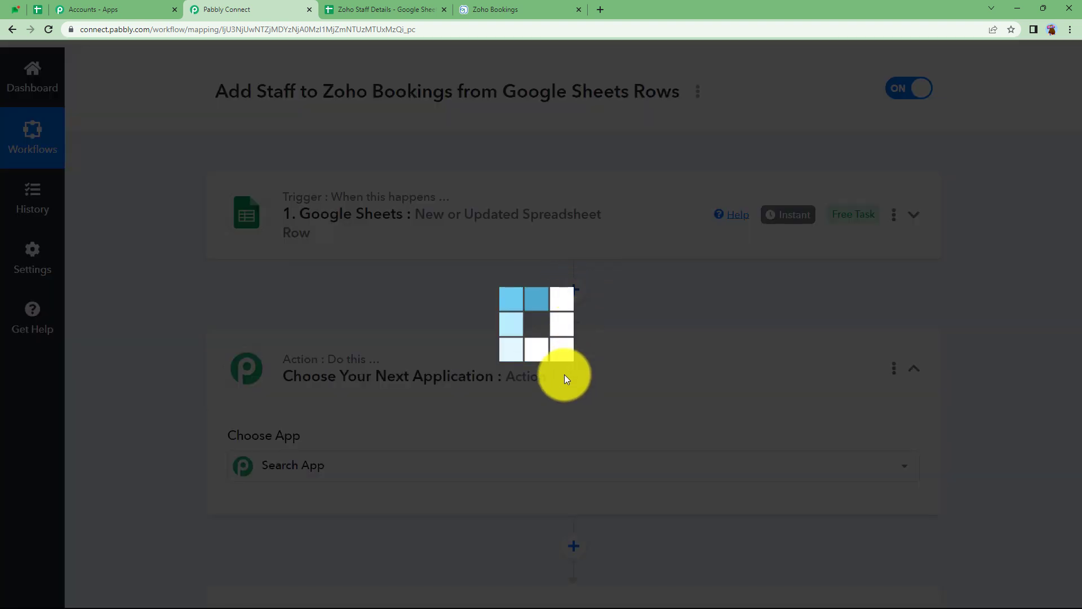
scroll(549, 414, down, 1)
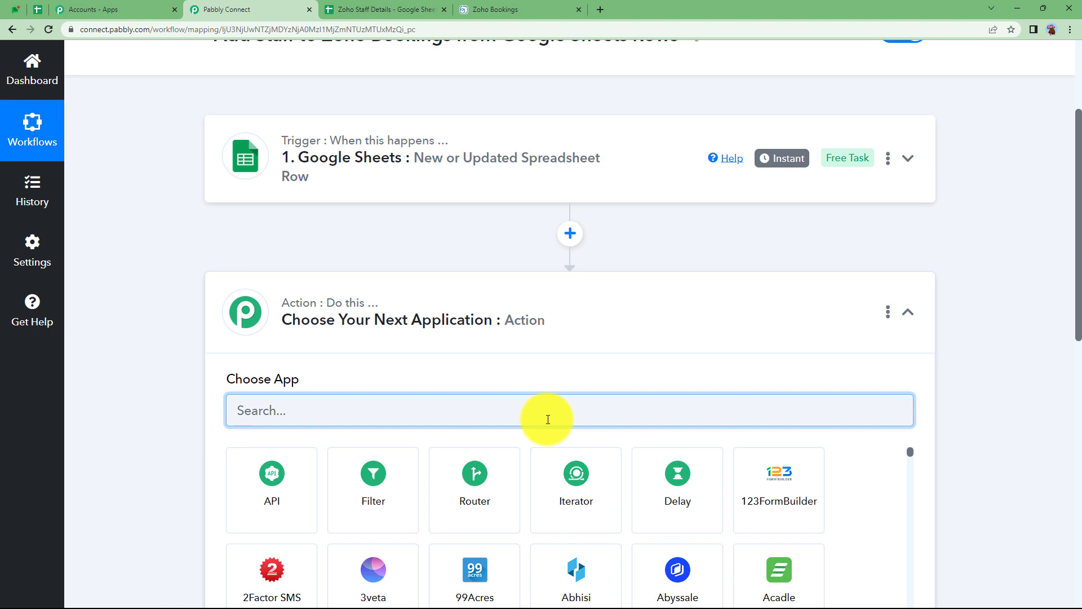
text(ZOHO BOO)
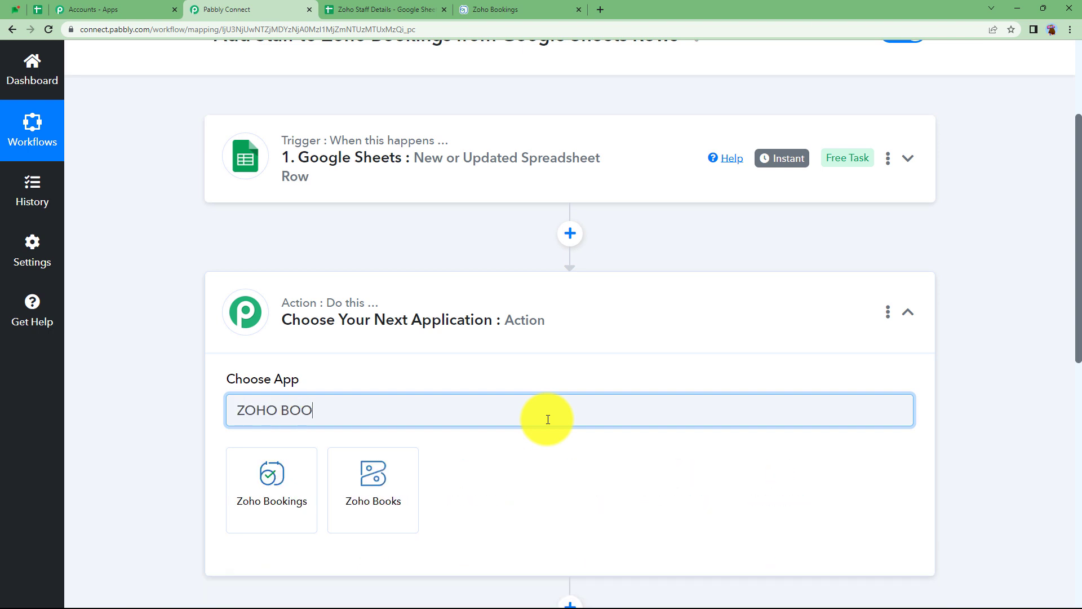
click(293, 479)
click(295, 479)
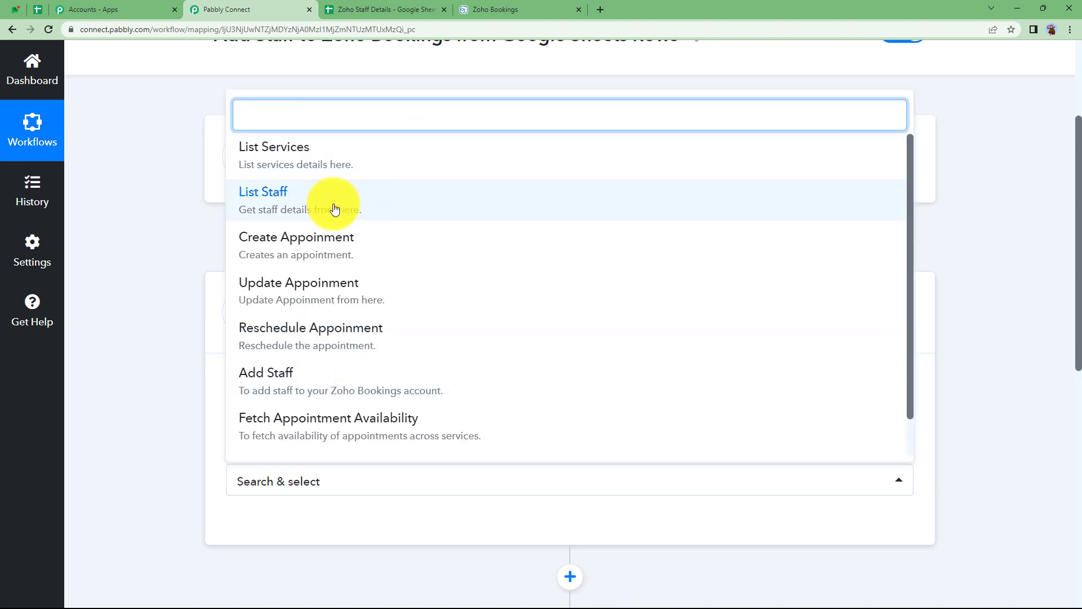
click(149, 404)
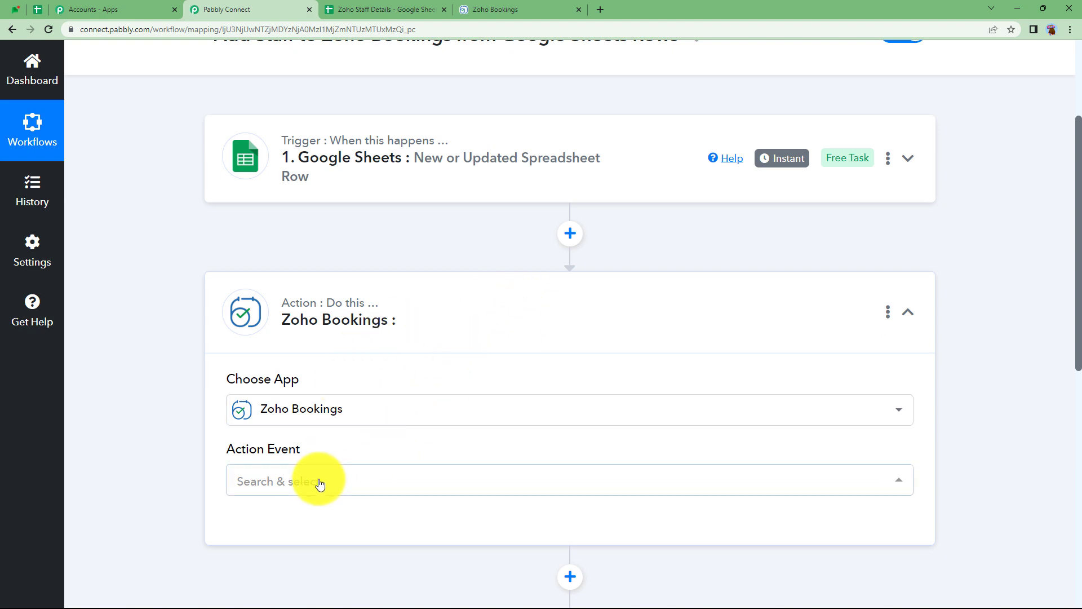
click(298, 482)
click(309, 194)
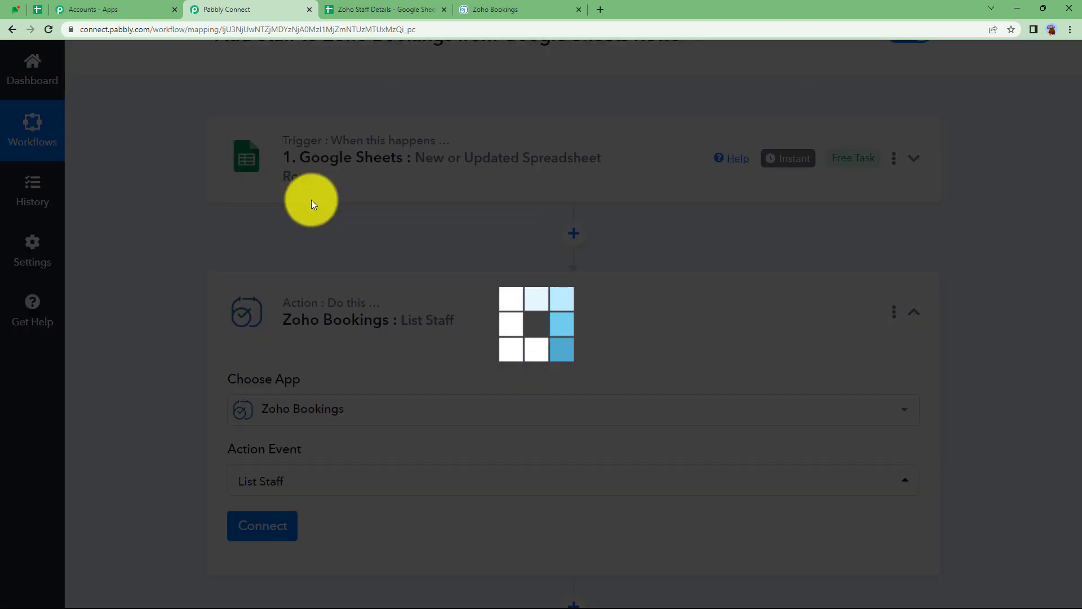
click(560, 5)
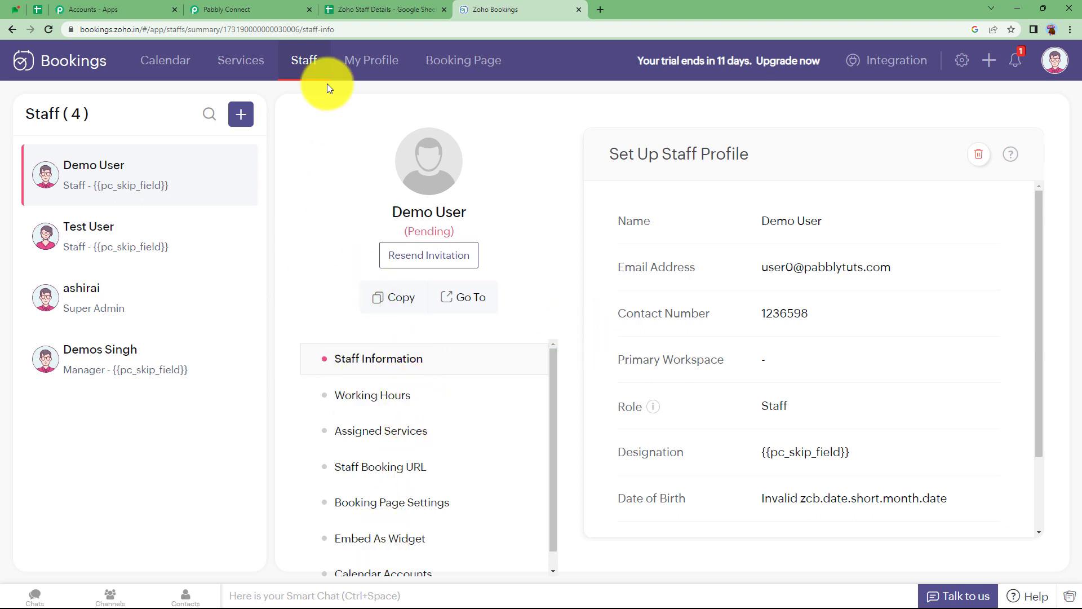
click(262, 7)
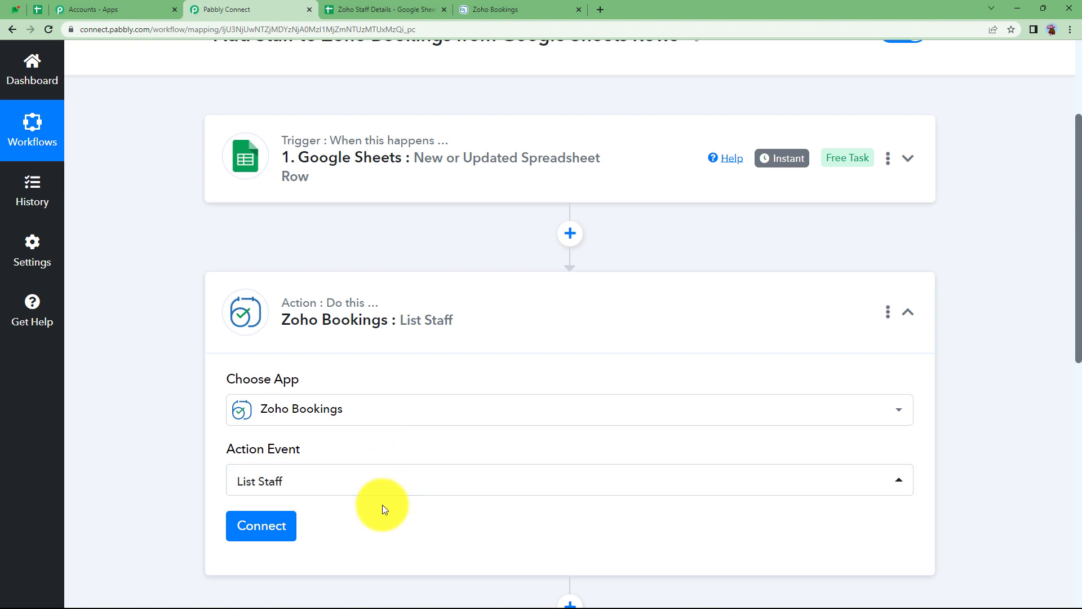
Link List Staff to the existing Zoho Bookings connection, then save and send a test request.
click(280, 525)
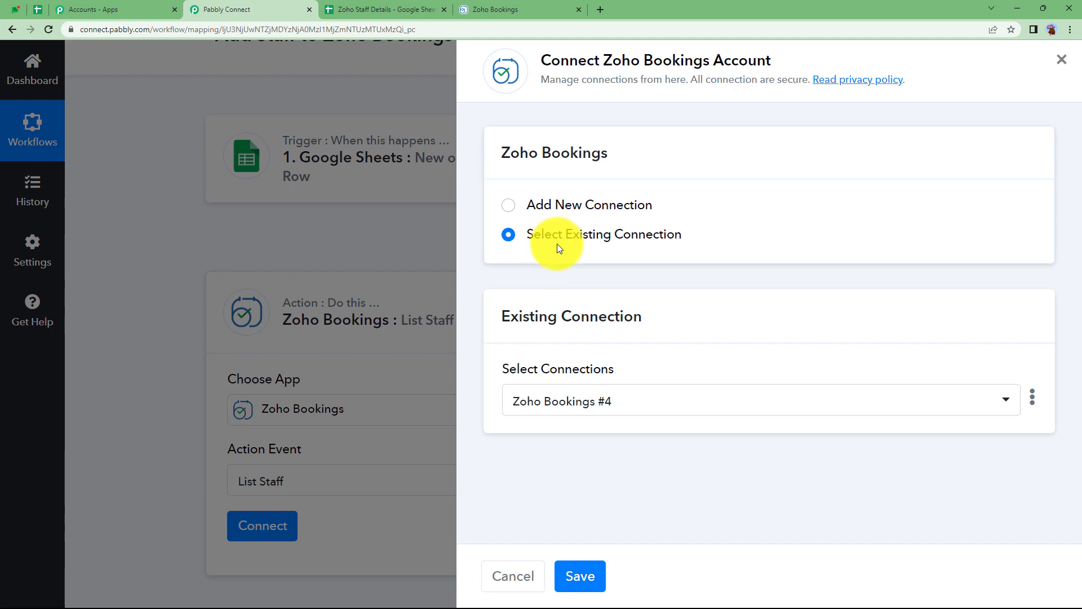
click(580, 575)
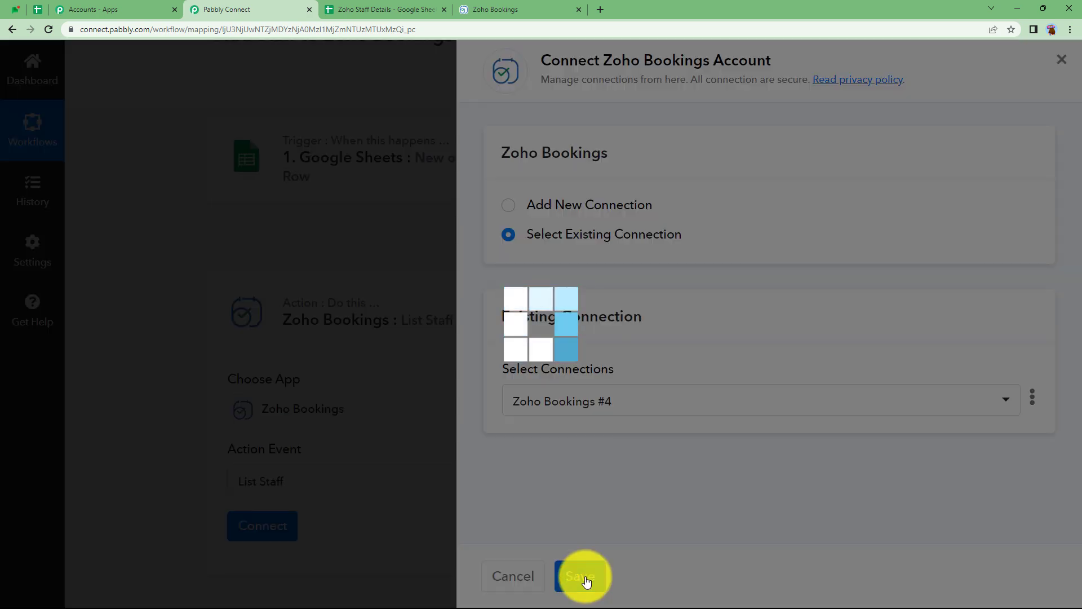
scroll(524, 475, down, 5)
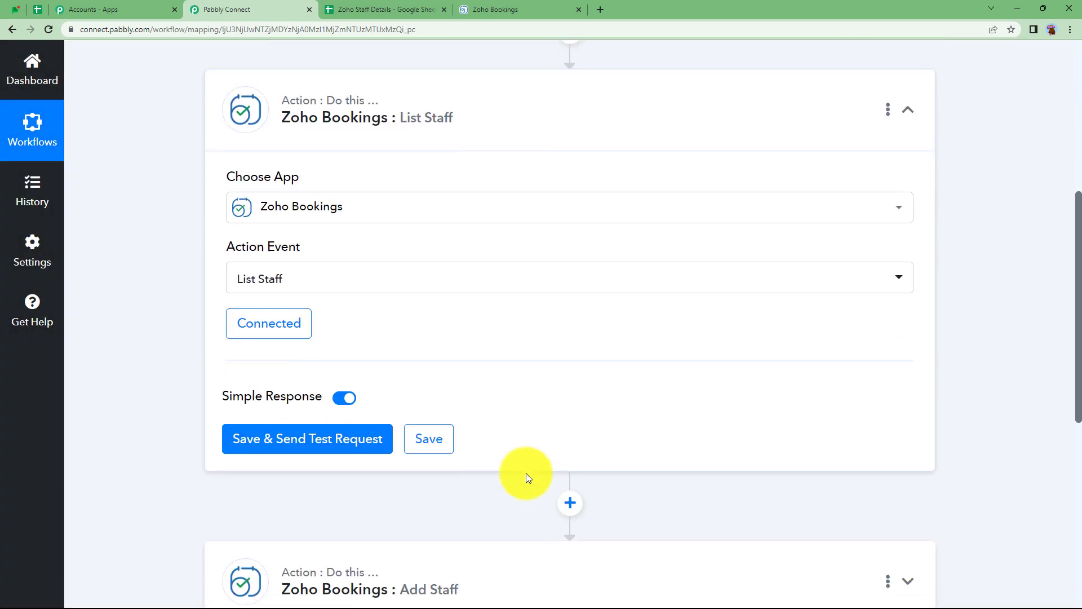
click(323, 365)
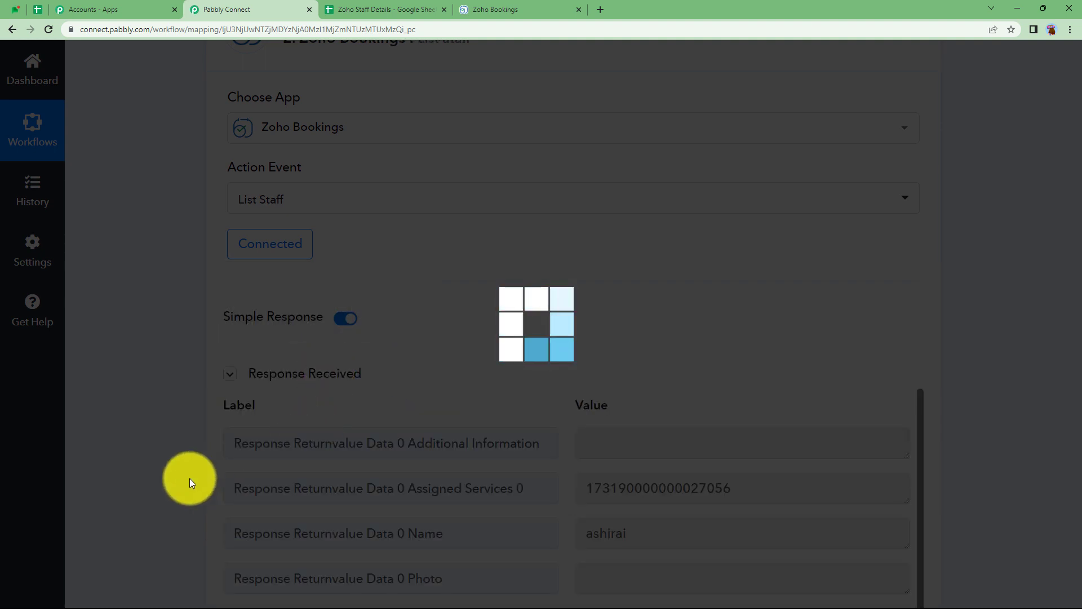
scroll(189, 477, down, 3)
scroll(323, 468, down, 2)
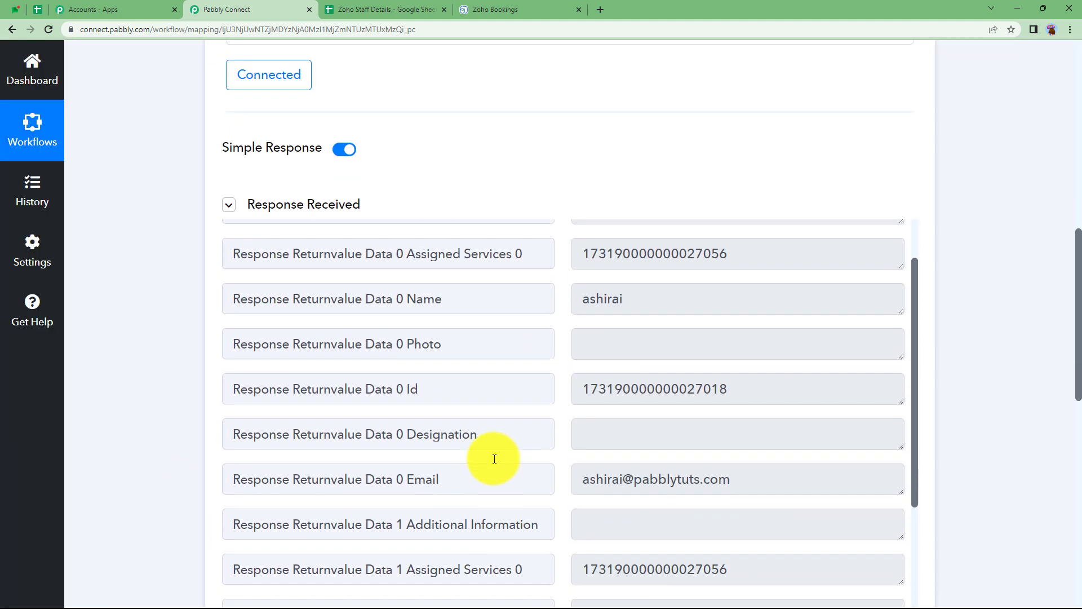
drag(760, 349, 550, 353)
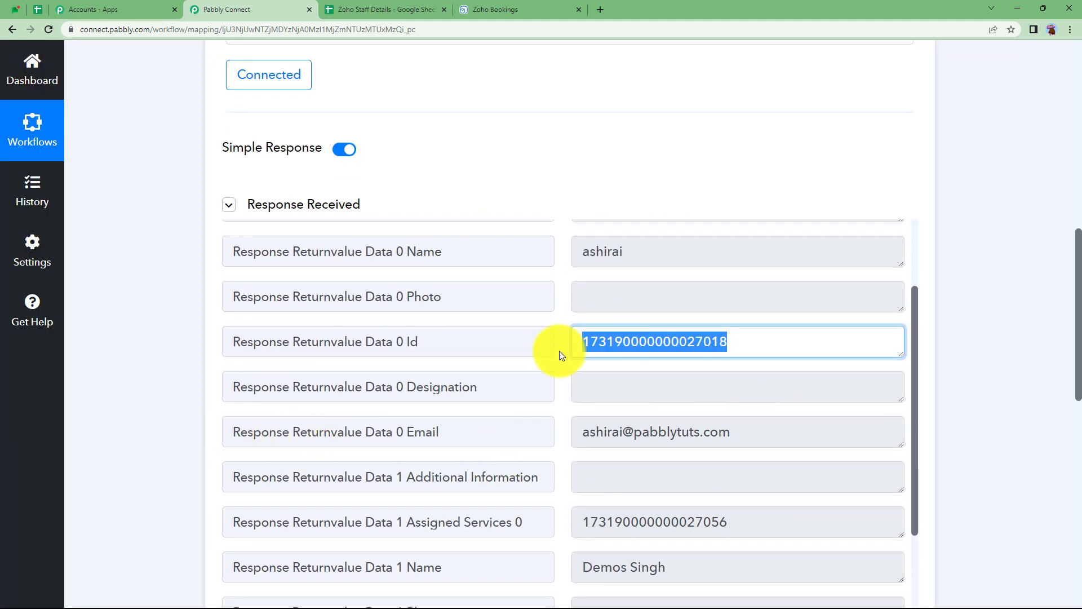
scroll(513, 449, down, 4)
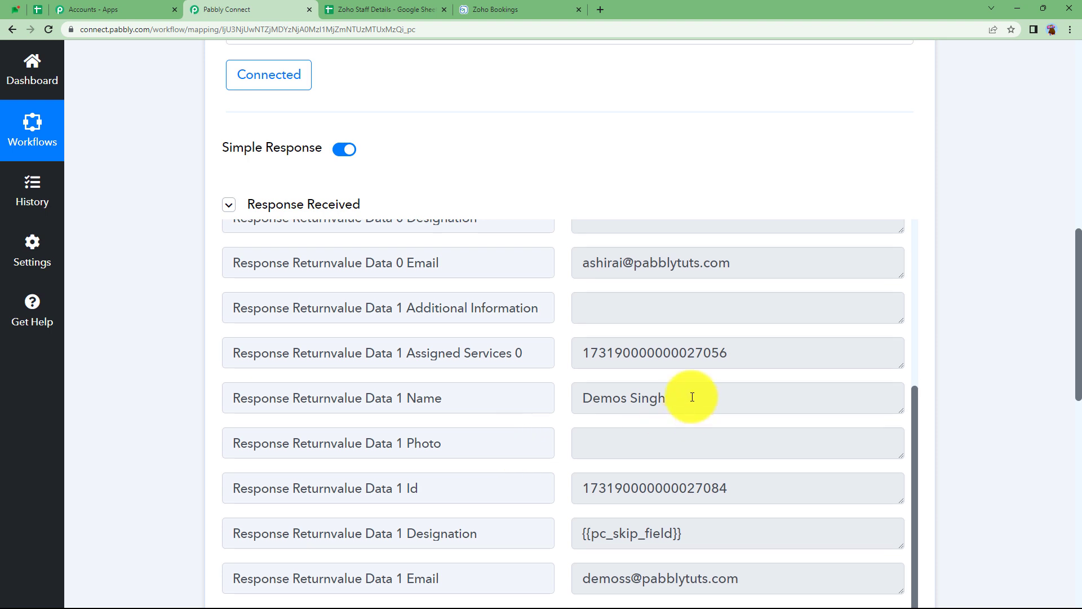
drag(690, 394, 512, 398)
scroll(521, 409, down, 1)
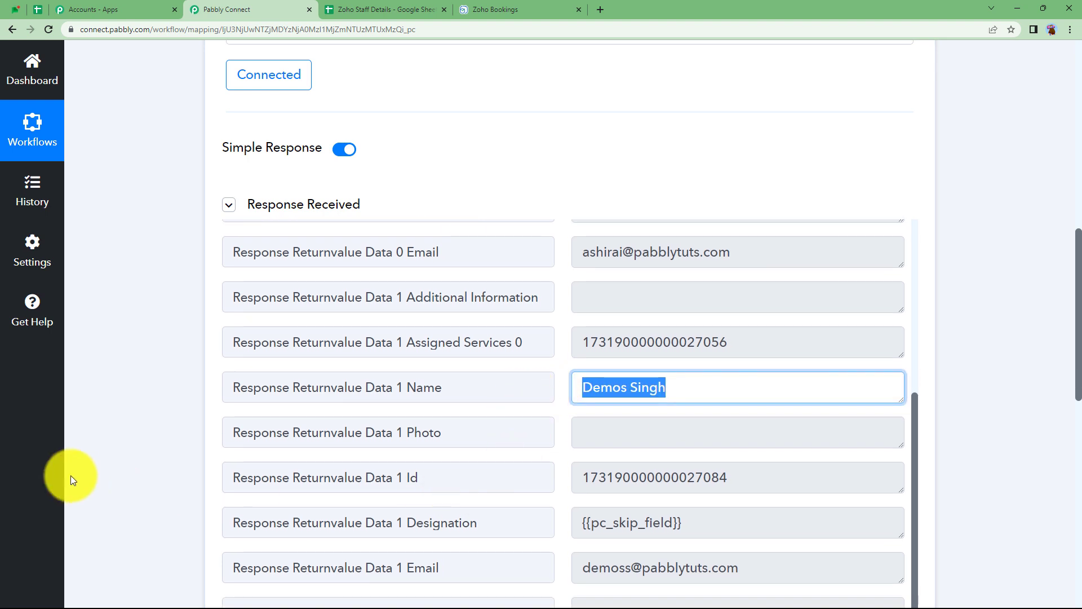
scroll(70, 475, down, 3)
drag(777, 306, 486, 309)
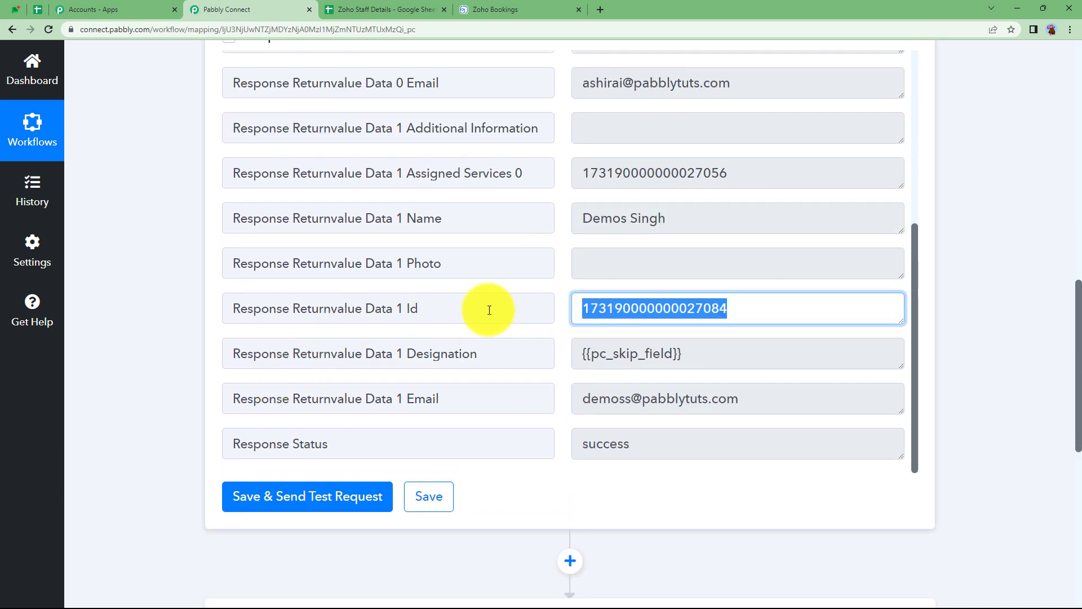
scroll(628, 347, up, 3)
scroll(629, 347, up, 1)
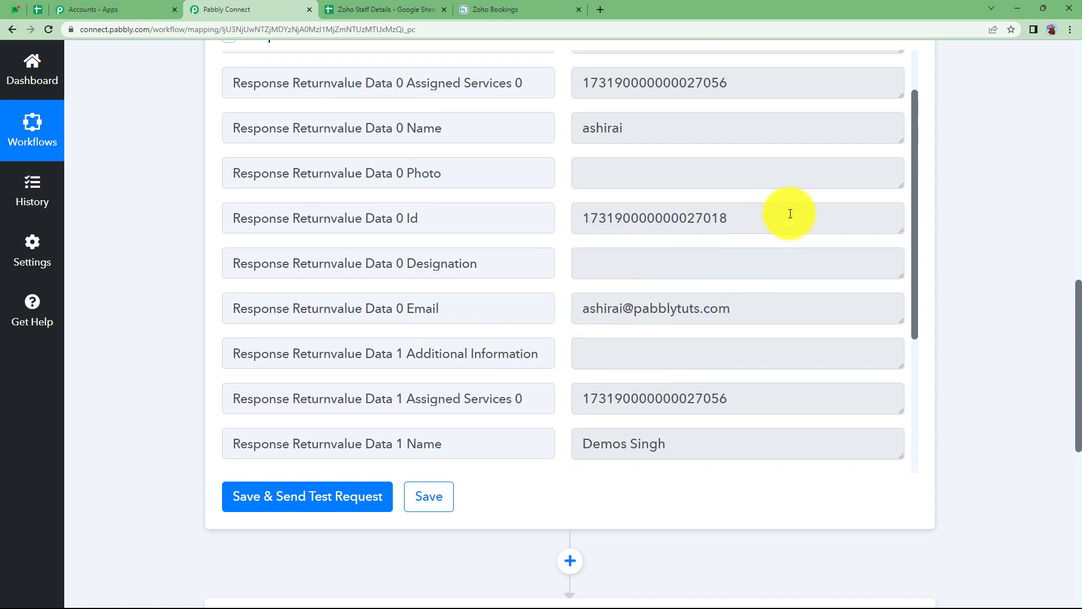
scroll(745, 246, up, 2)
scroll(718, 181, up, 3)
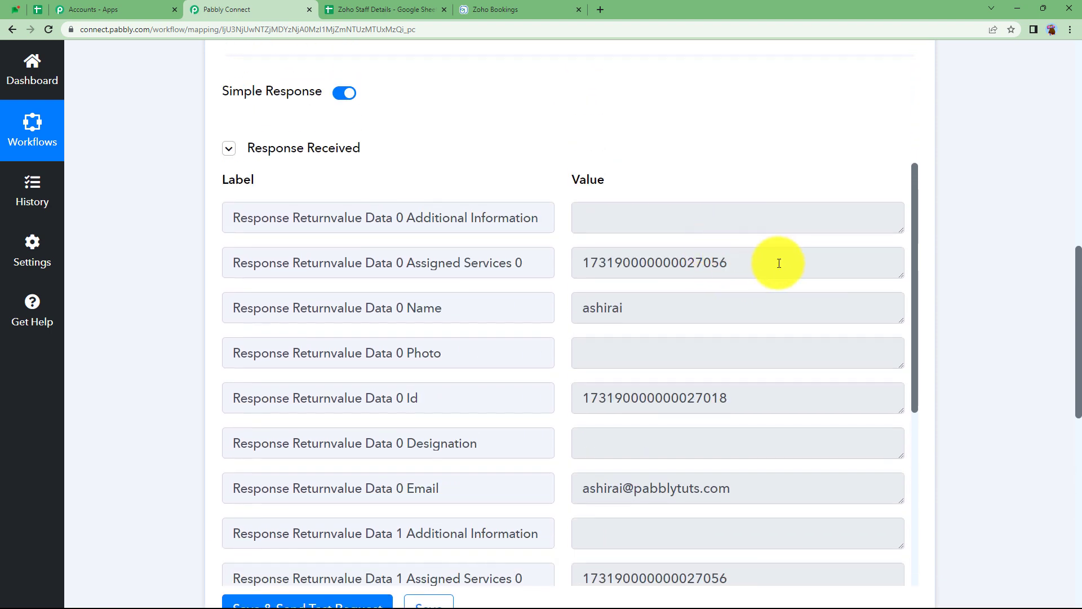
drag(781, 397, 531, 398)
drag(755, 263, 538, 271)
drag(784, 398, 544, 401)
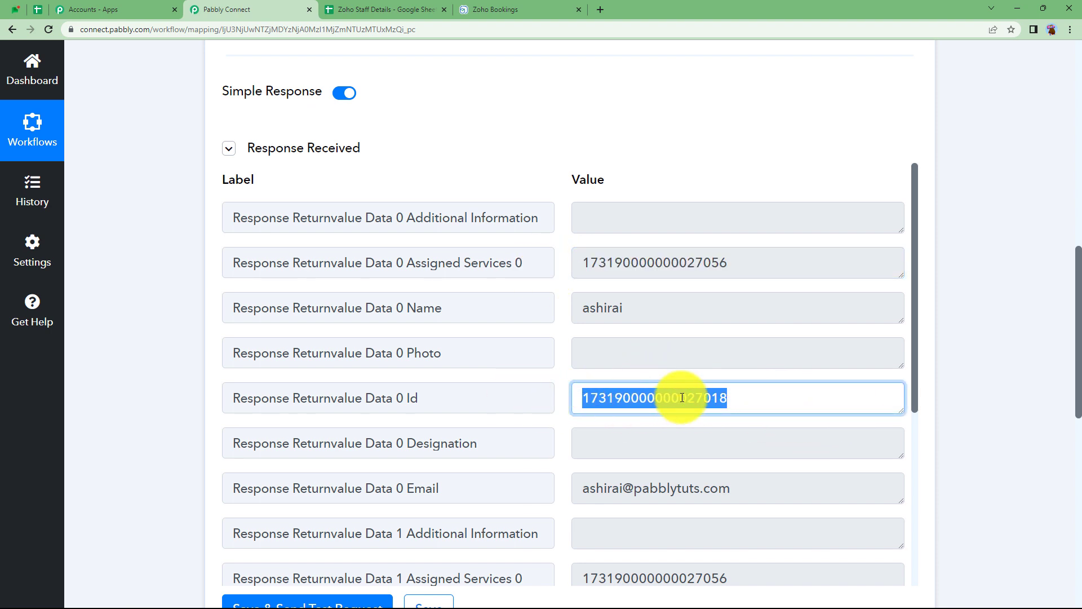
scroll(161, 273, up, 4)
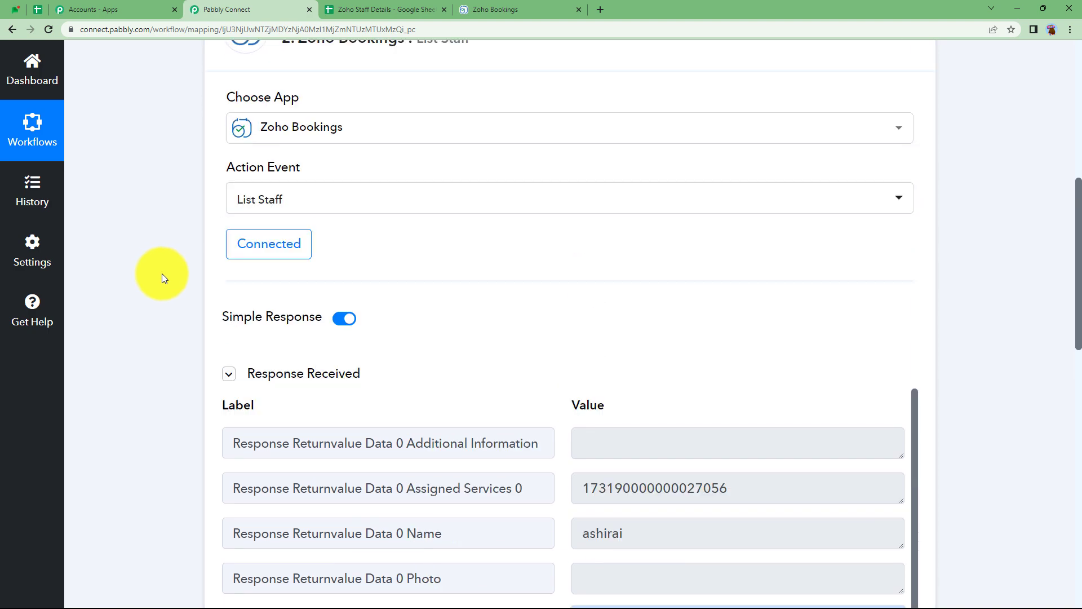
scroll(161, 273, down, 4)
scroll(162, 273, down, 8)
click(331, 213)
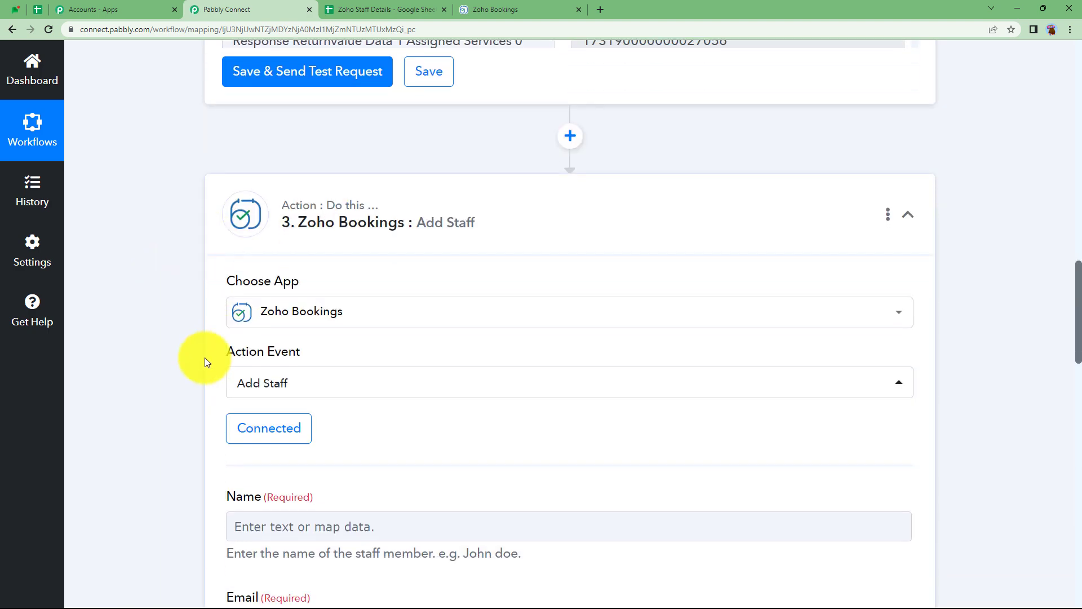
scroll(204, 357, down, 6)
scroll(205, 357, down, 8)
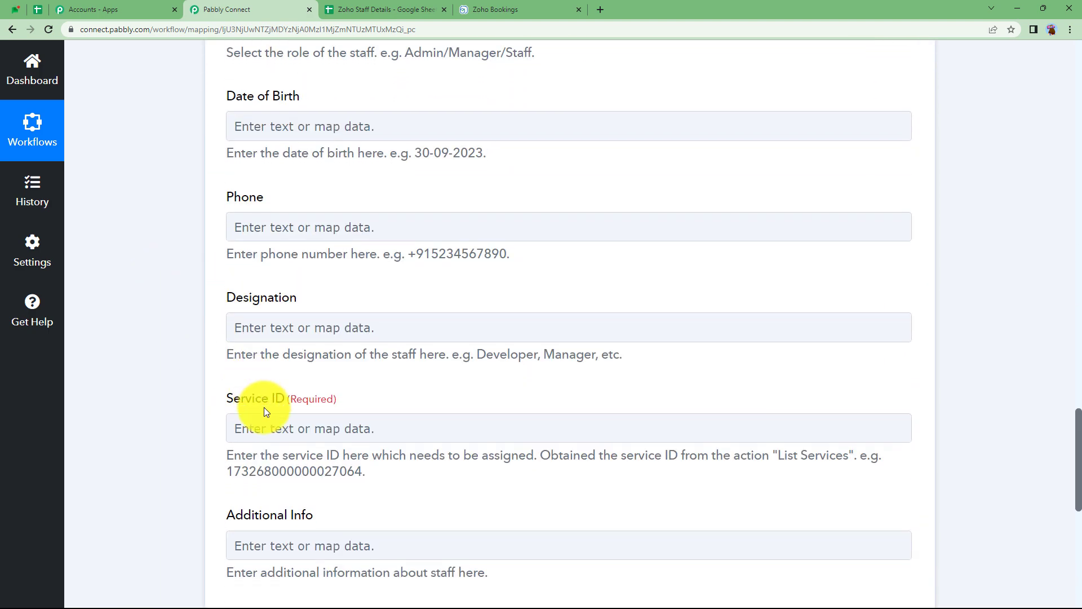
click(275, 432)
key(ctrl+v)
click(221, 469)
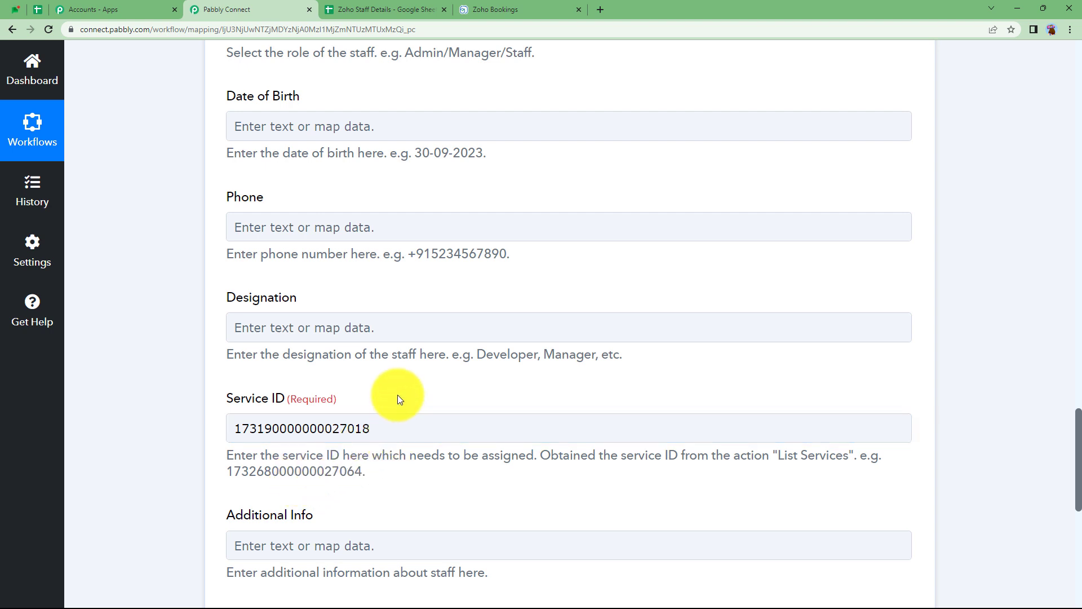
click(461, 7)
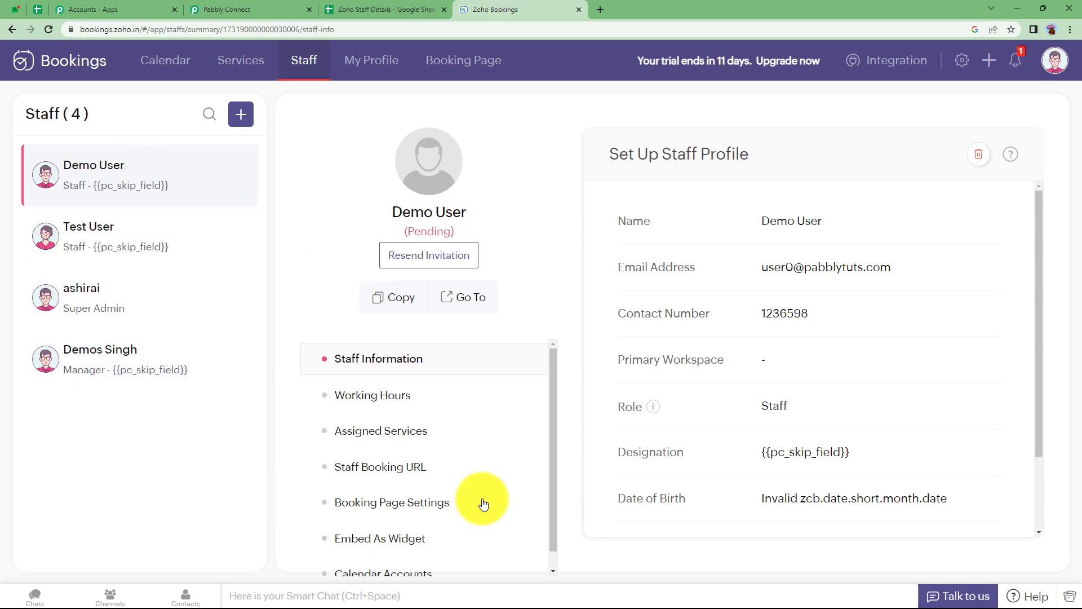
click(248, 9)
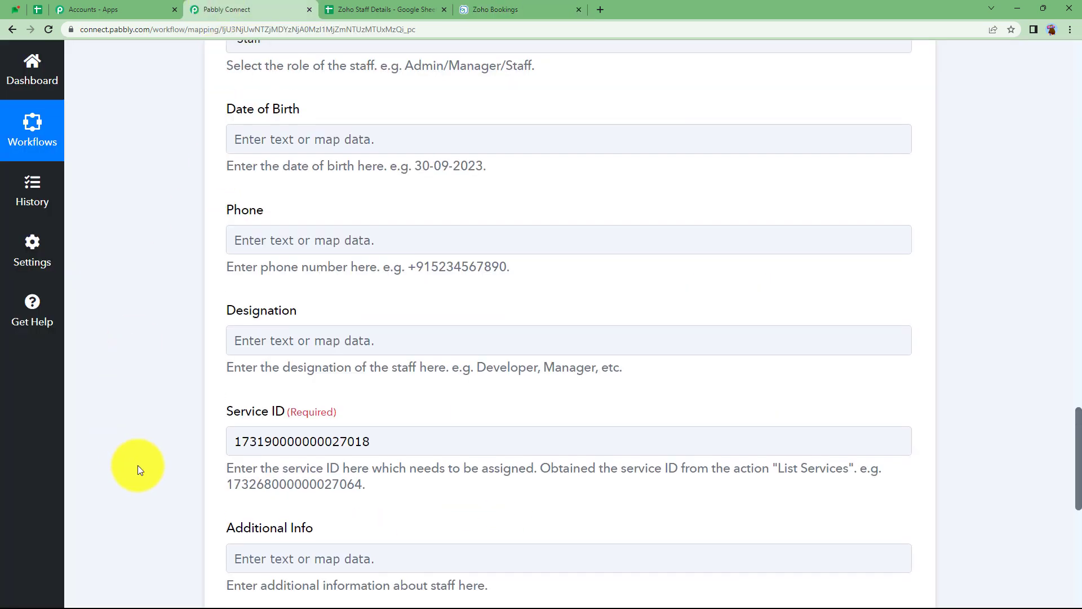
scroll(137, 465, up, 15)
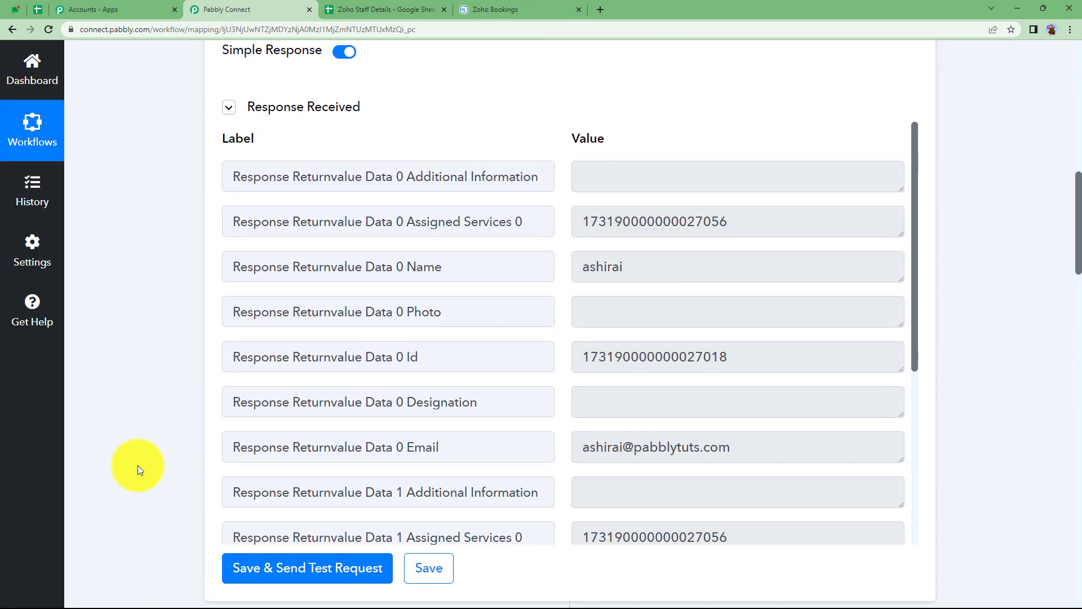
scroll(141, 468, up, 8)
Delete the List Staff step via its options menu and confirm the deletion.
click(888, 200)
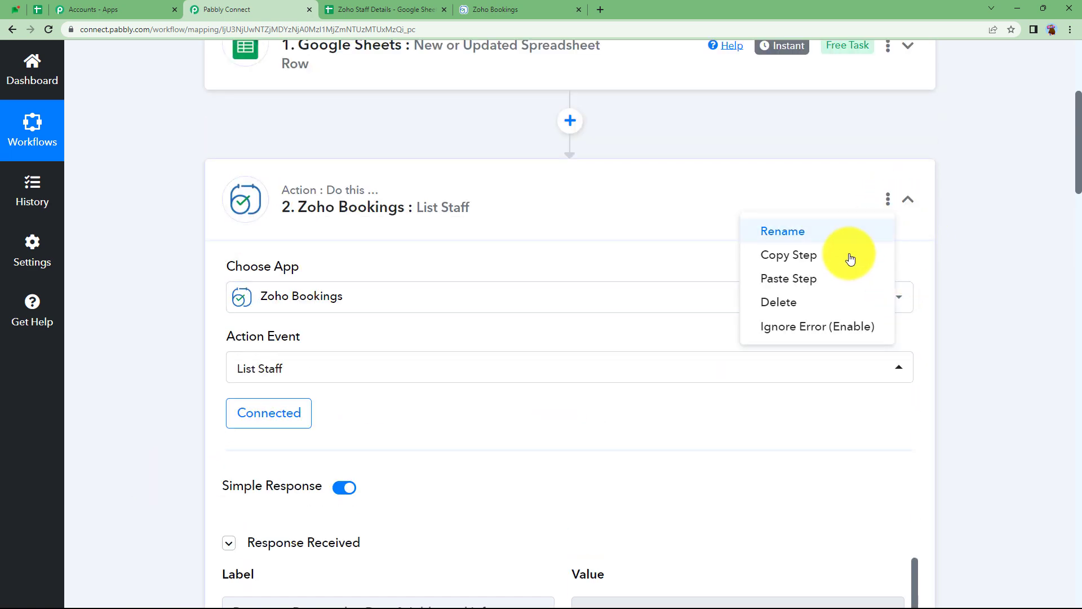
click(834, 300)
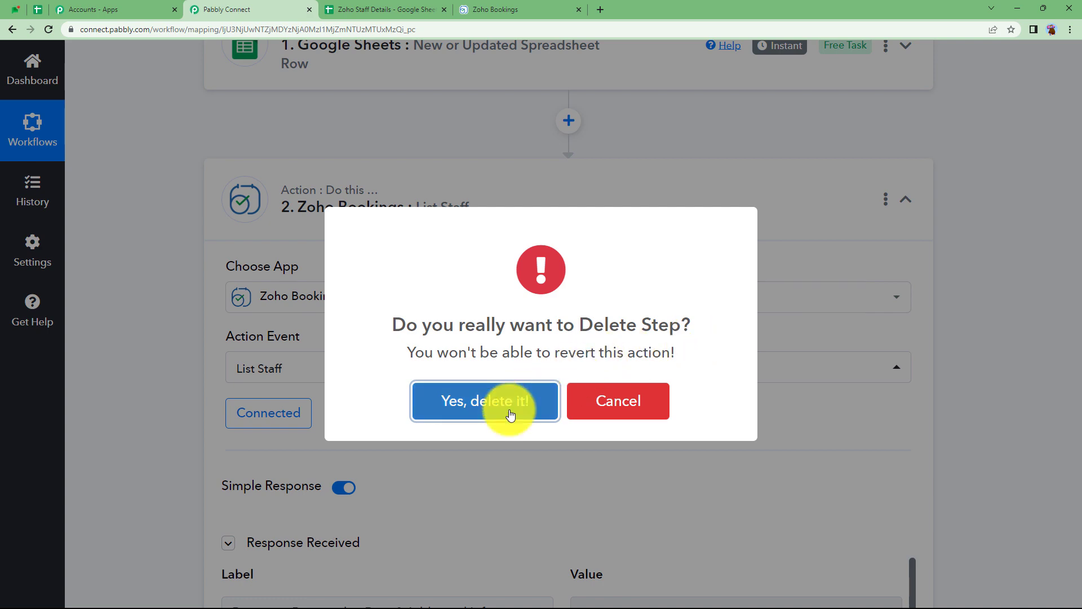
click(508, 412)
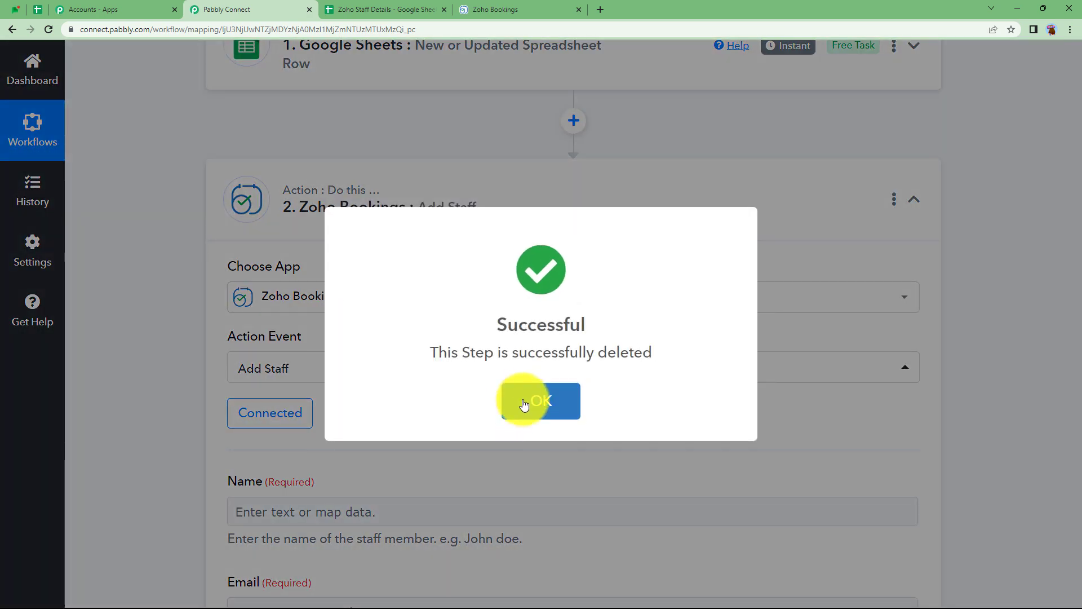
click(519, 408)
scroll(543, 225, up, 4)
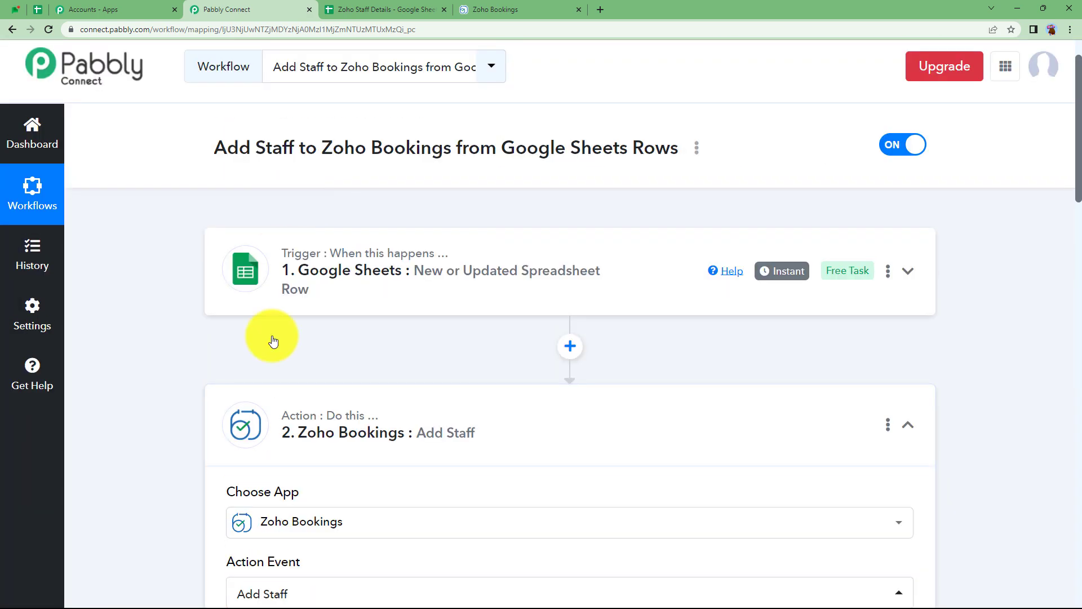
scroll(288, 411, down, 3)
scroll(288, 411, down, 4)
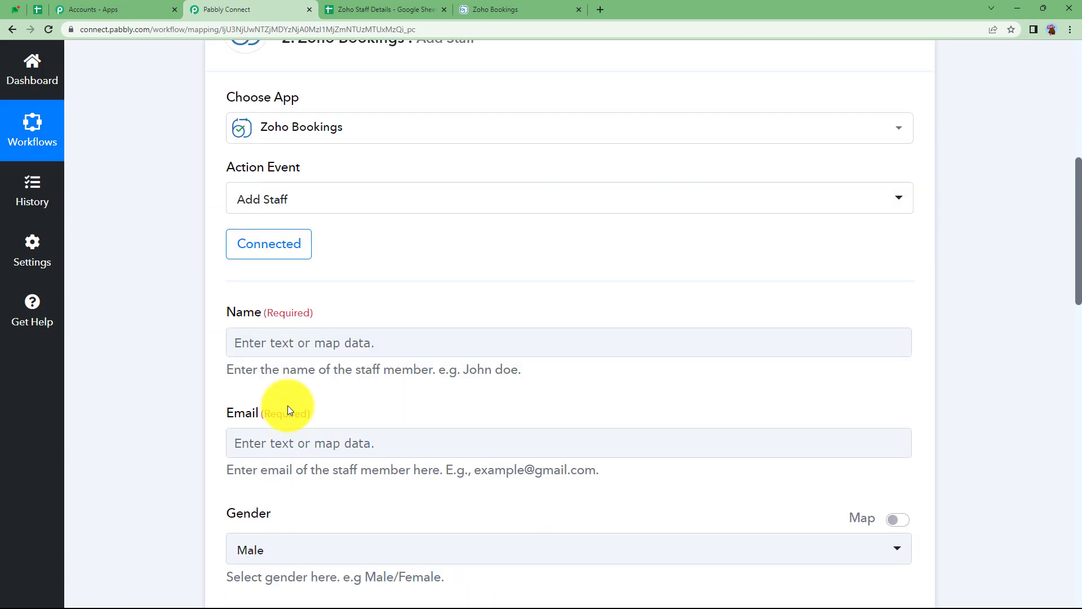
scroll(287, 405, up, 7)
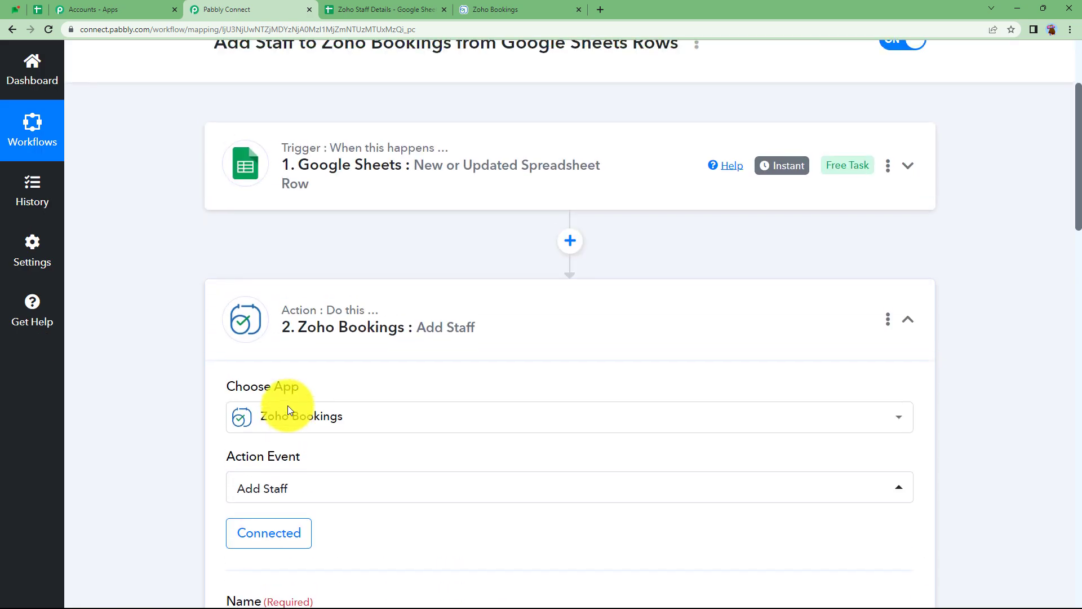
scroll(318, 315, down, 7)
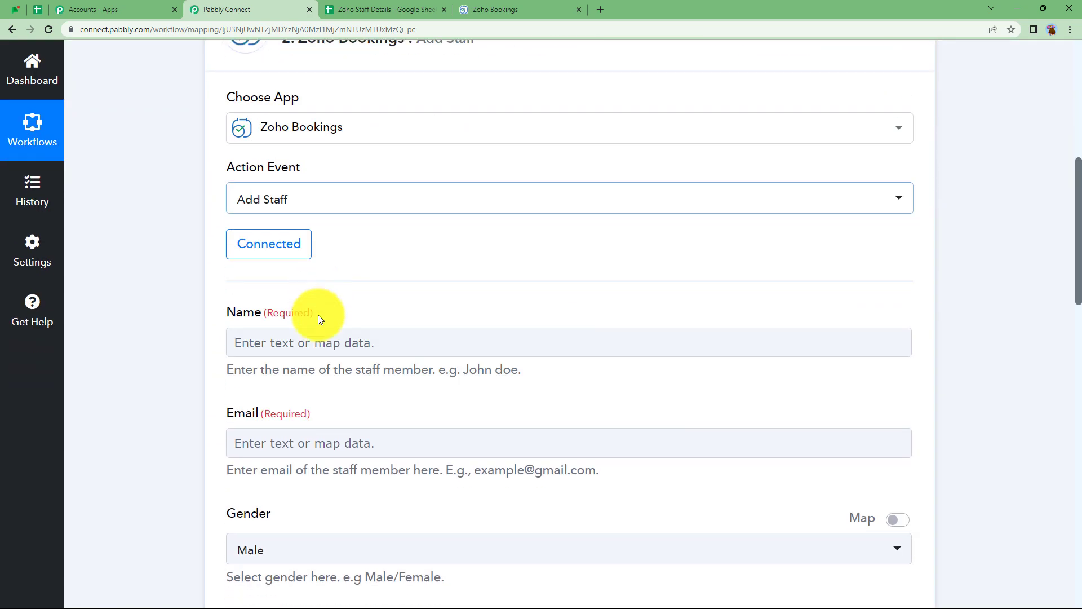
Inspect the Add Staff Name field against the Zoho Staff Details spreadsheet, clearing a stray test character.
click(304, 347)
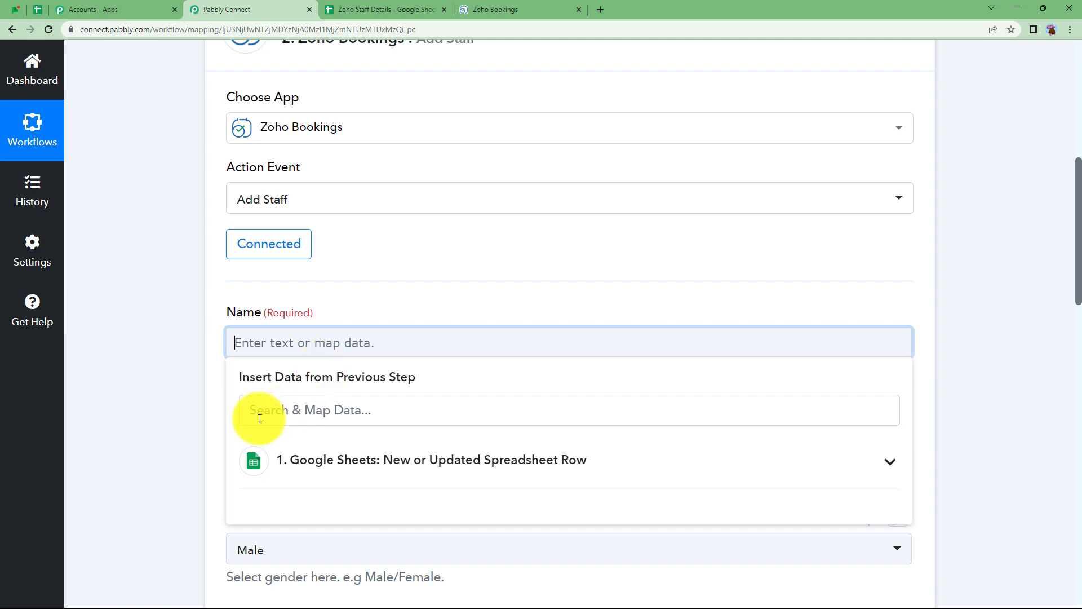
click(338, 9)
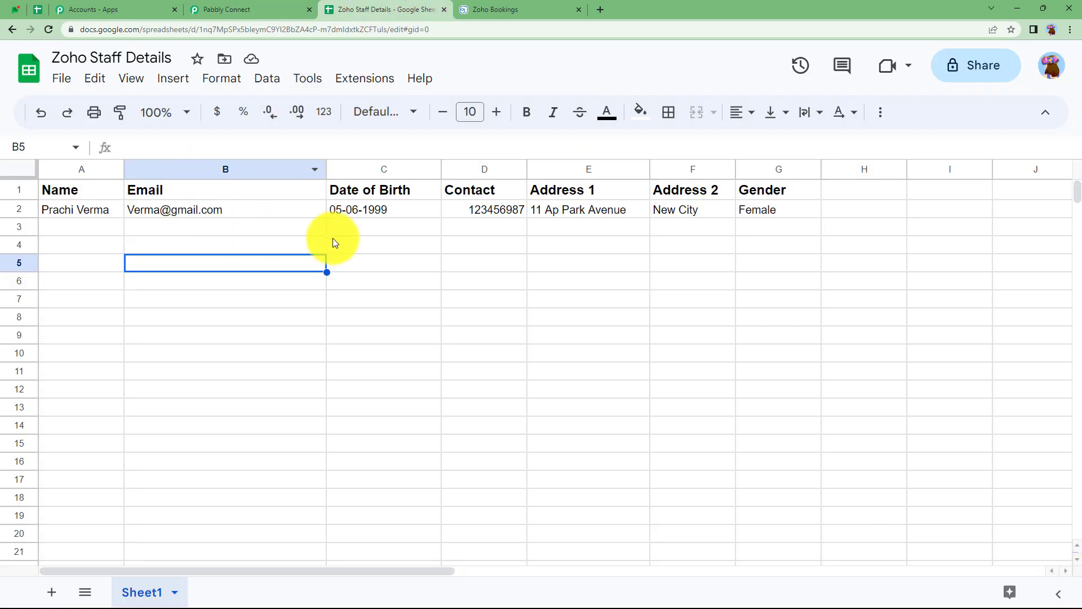
click(242, 9)
scroll(290, 148, up, 3)
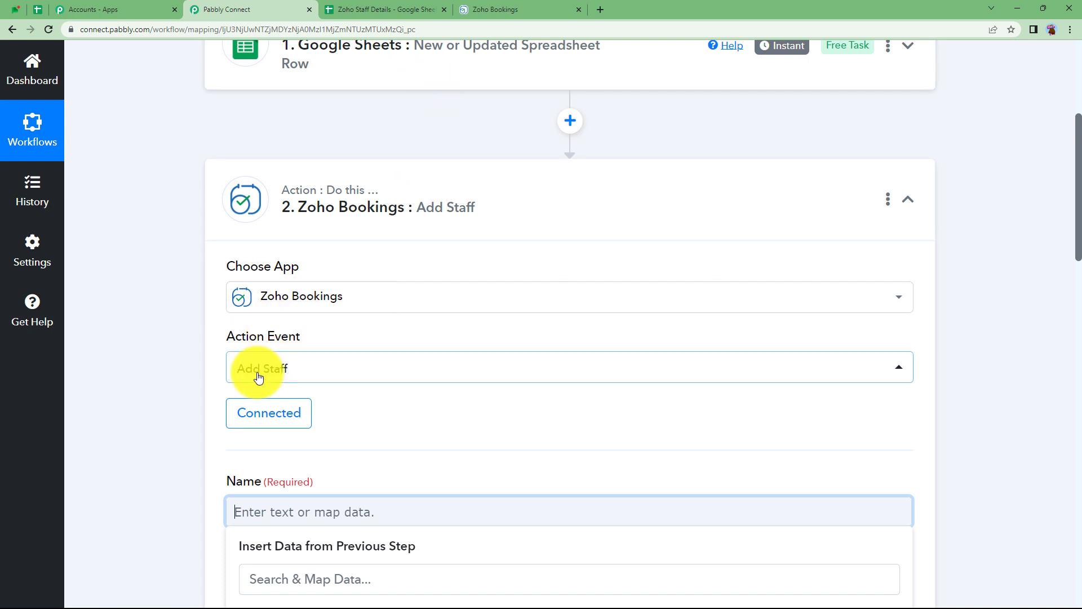
scroll(283, 398, down, 2)
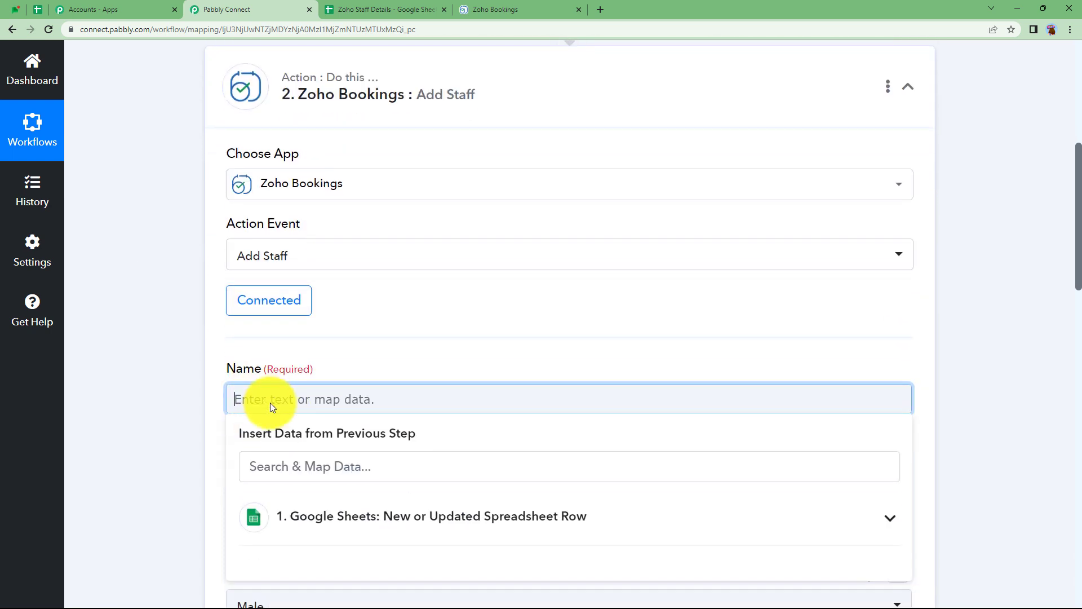
text(abc)
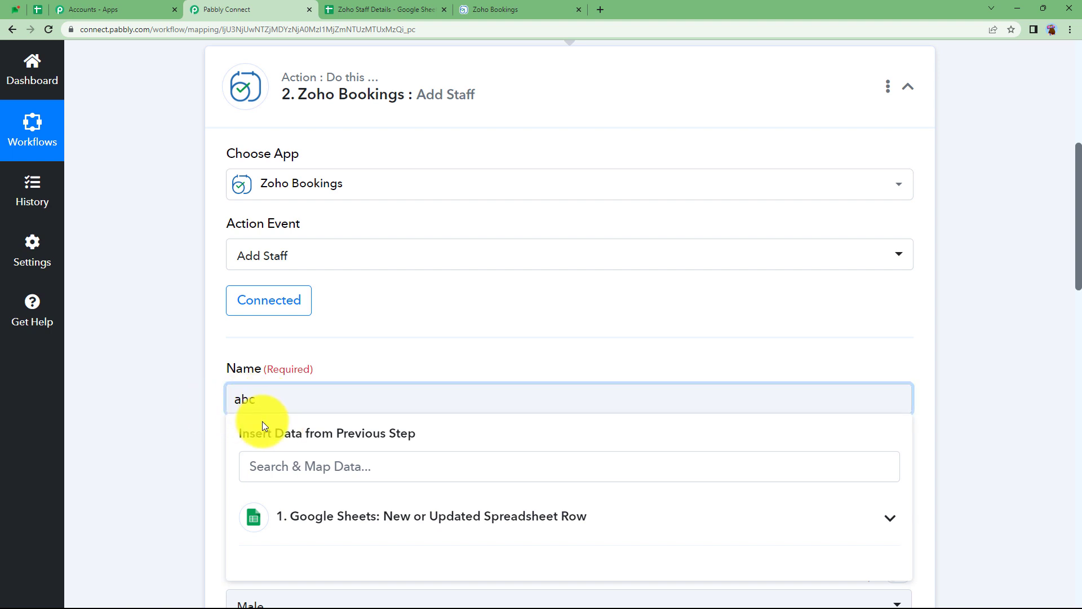
key(BackSpace)
key(BackSpace)
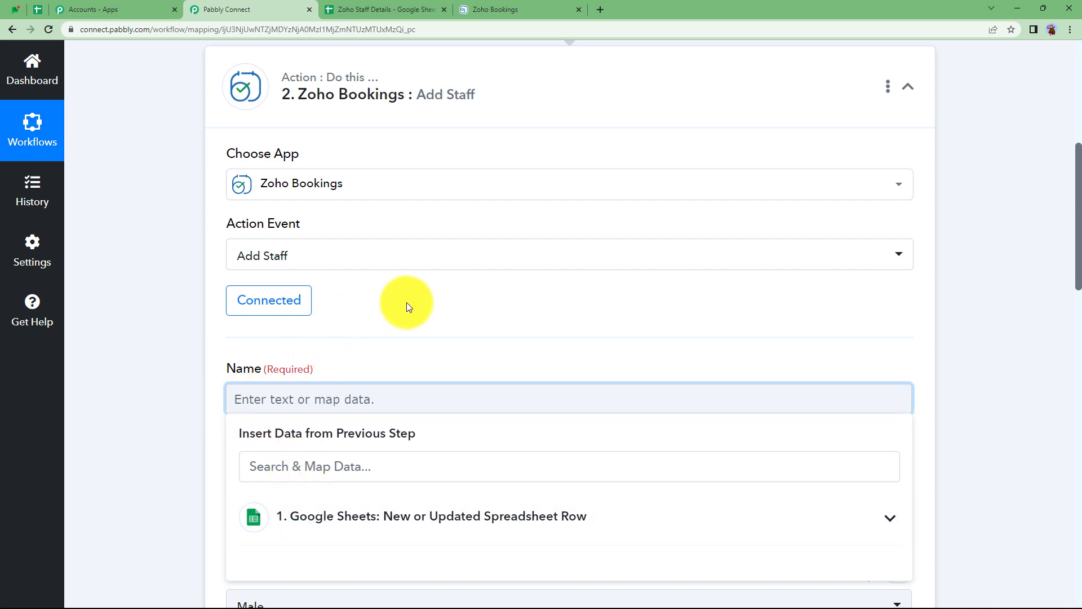
click(389, 9)
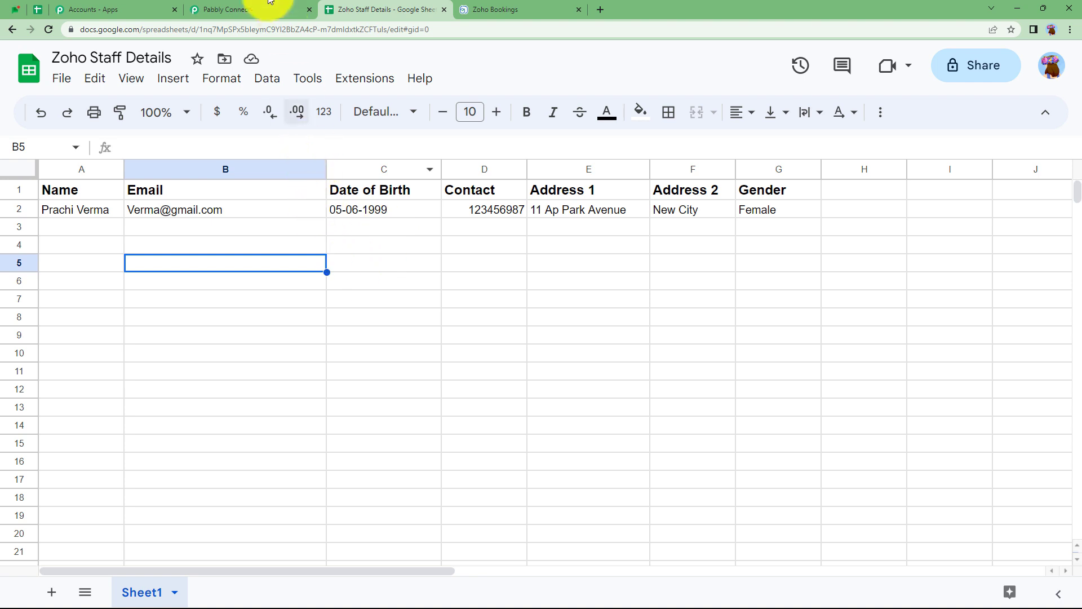
click(269, 7)
Map the Google Sheets row's Name column into the Add Staff Name field.
click(285, 403)
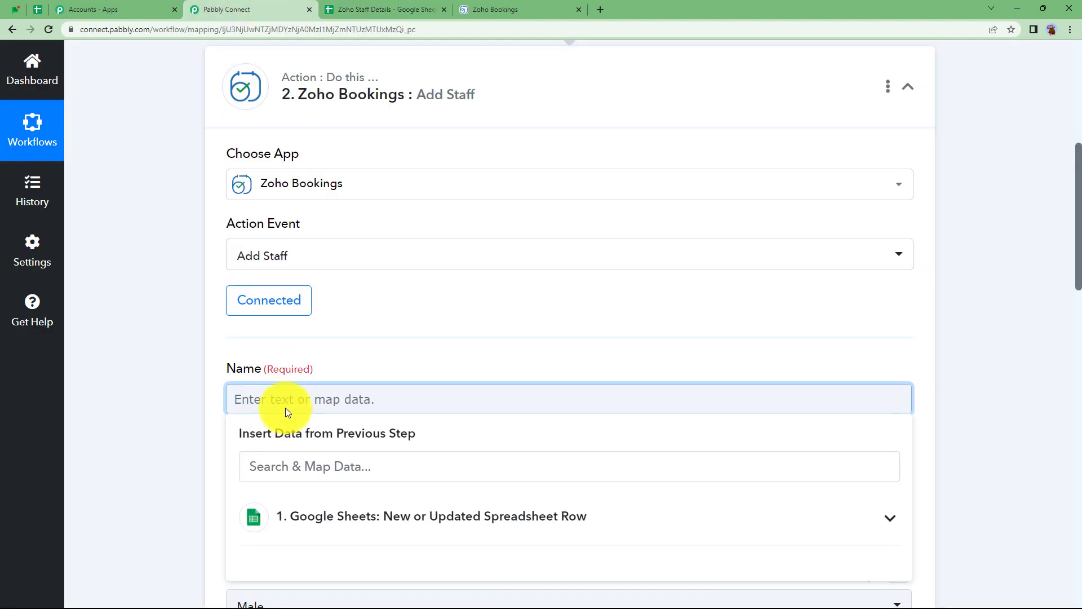
scroll(294, 431, down, 2)
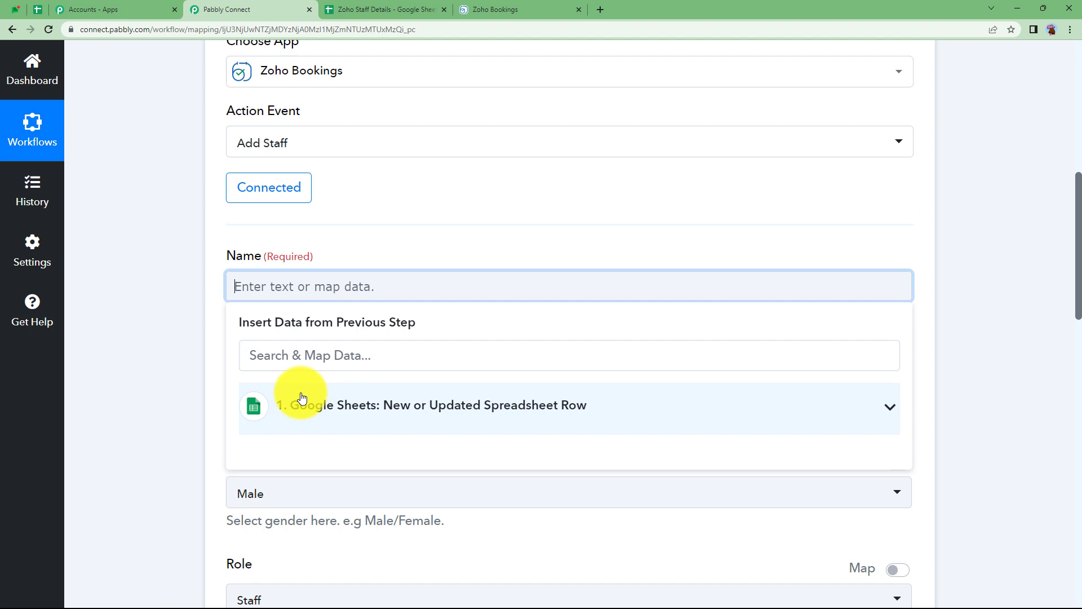
click(310, 414)
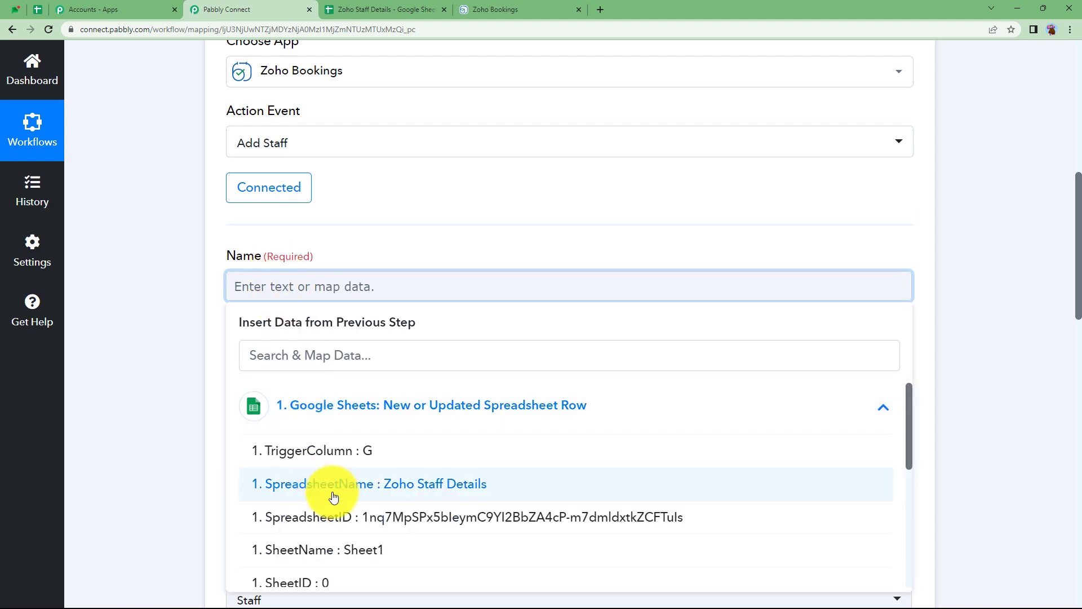
scroll(335, 498, down, 3)
click(314, 479)
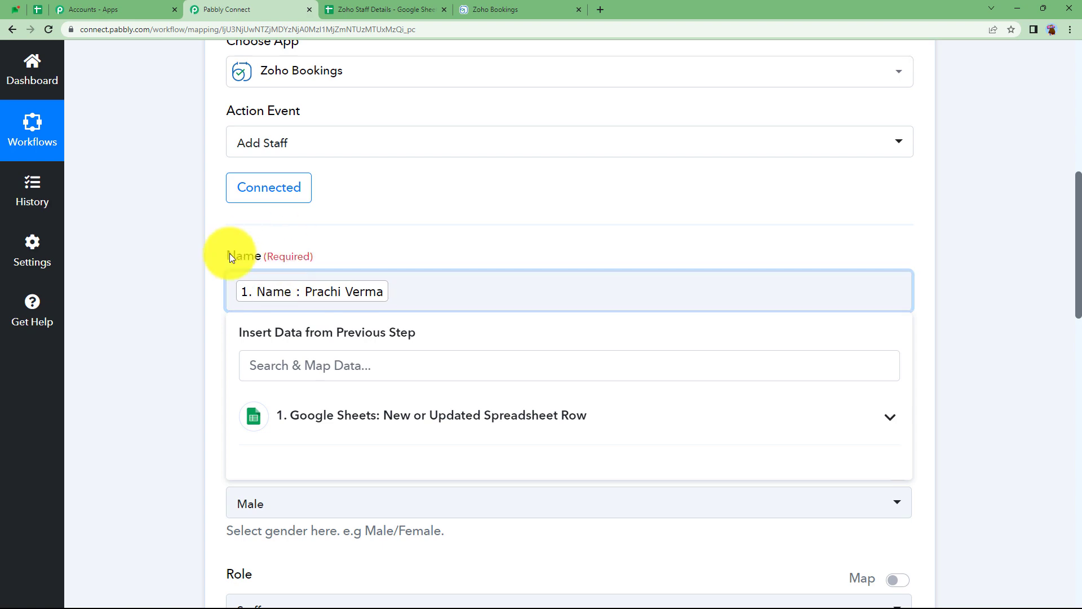
Map the sheet's Email column into the Email field.
click(208, 299)
click(282, 391)
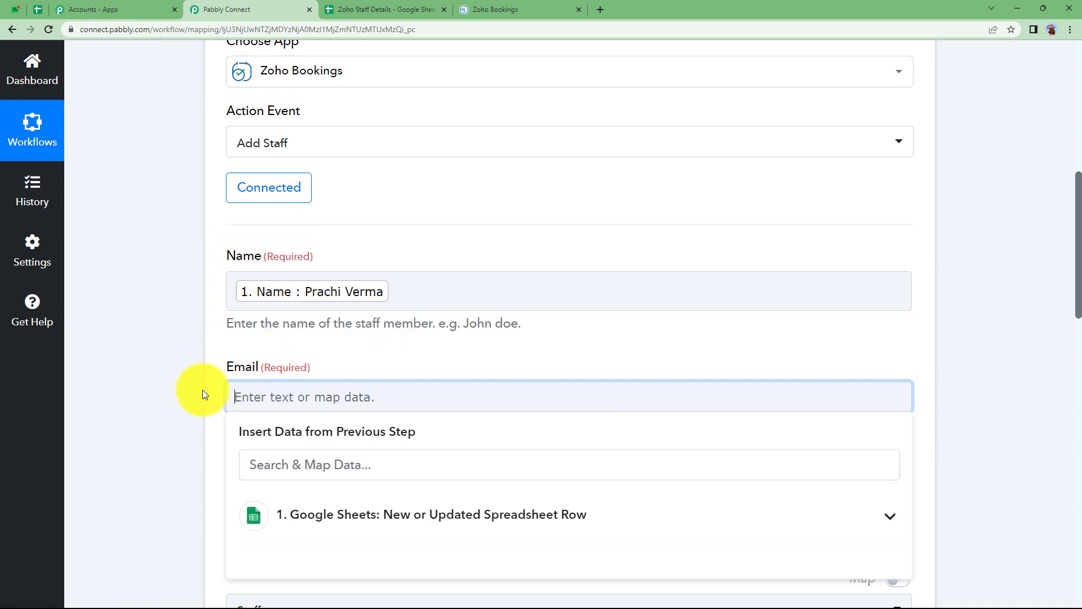
scroll(276, 398, down, 2)
click(276, 398)
scroll(225, 439, down, 3)
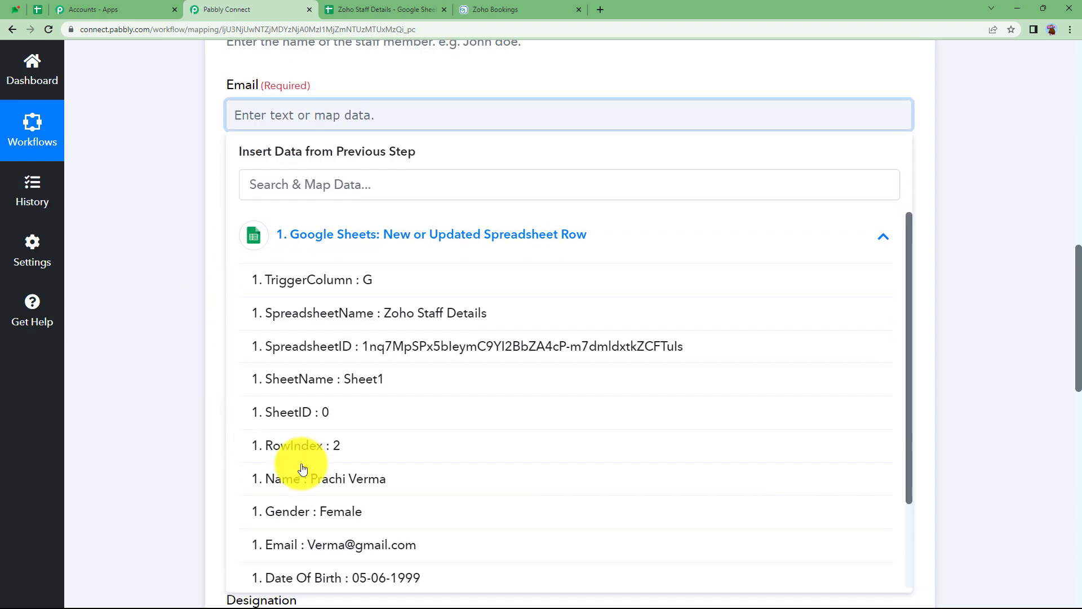
click(356, 542)
click(159, 176)
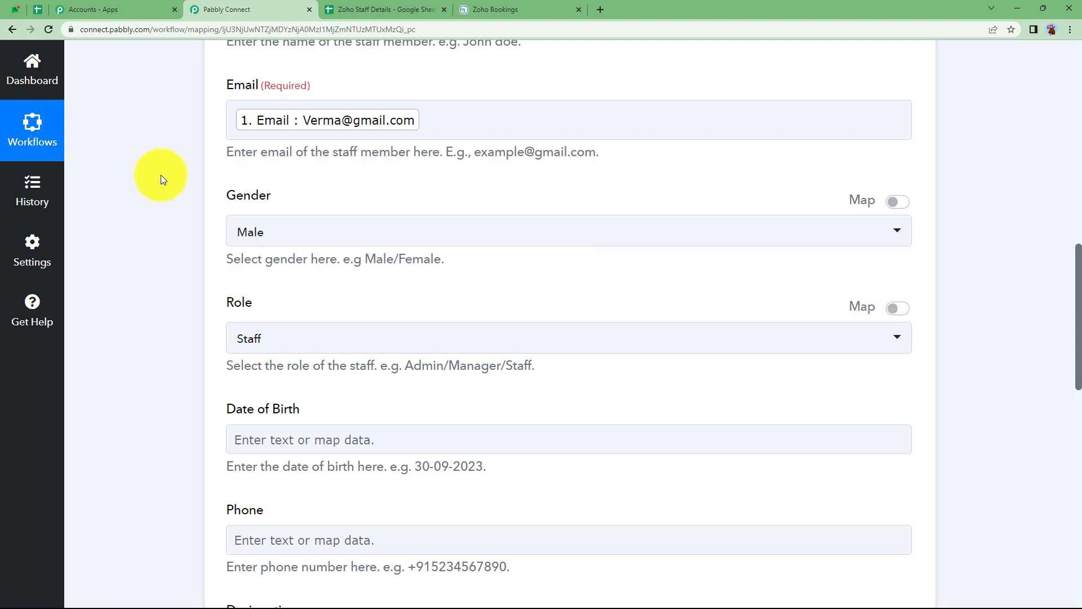
Enable Map on Gender, clear the default Male, and map the sheet's Gender column.
click(282, 236)
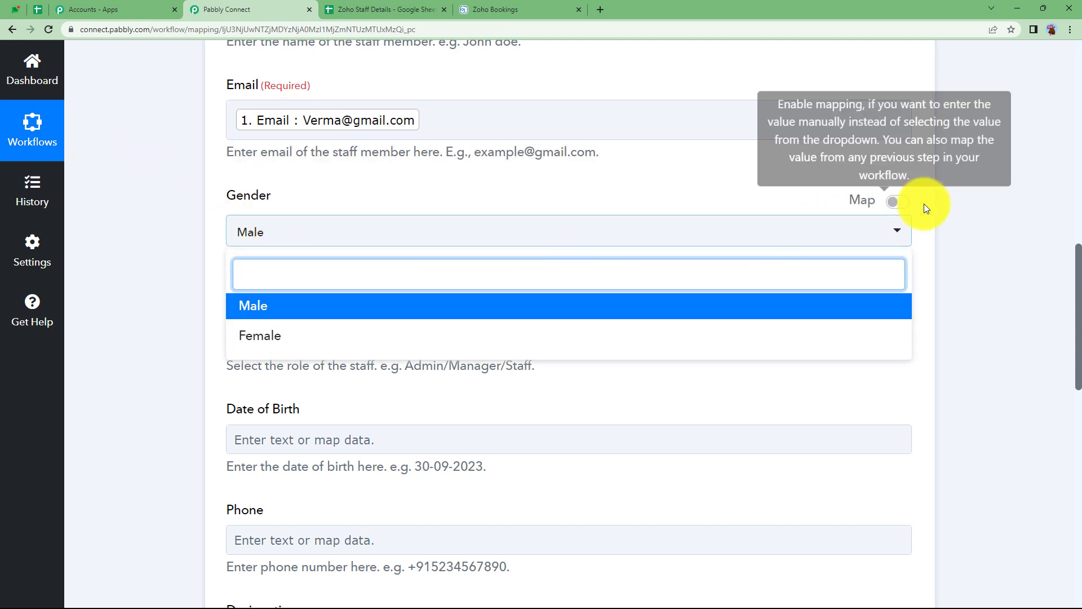
click(902, 203)
click(835, 225)
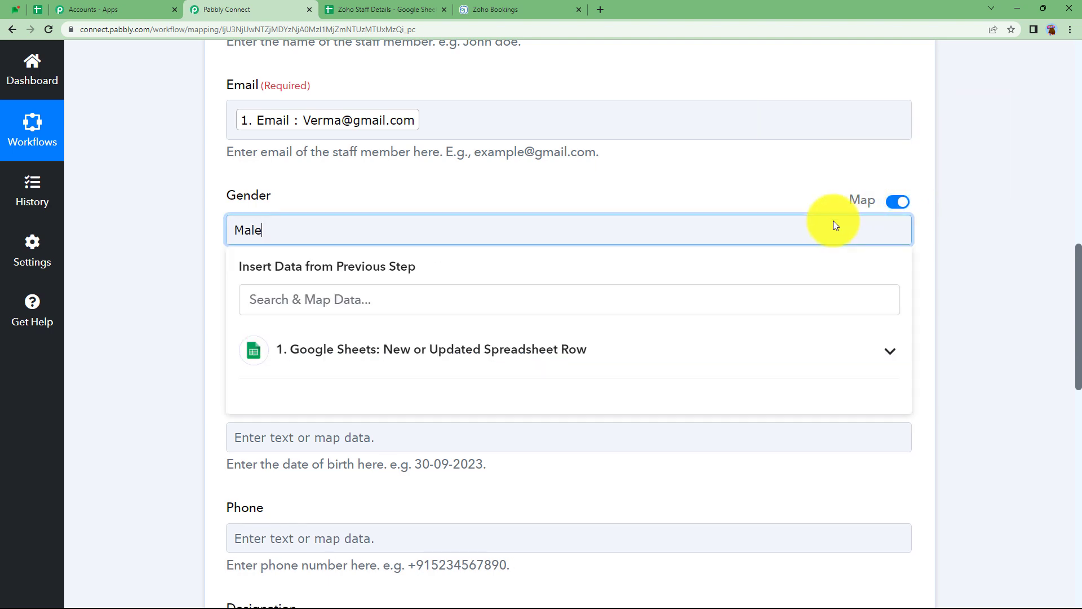
key(BackSpace)
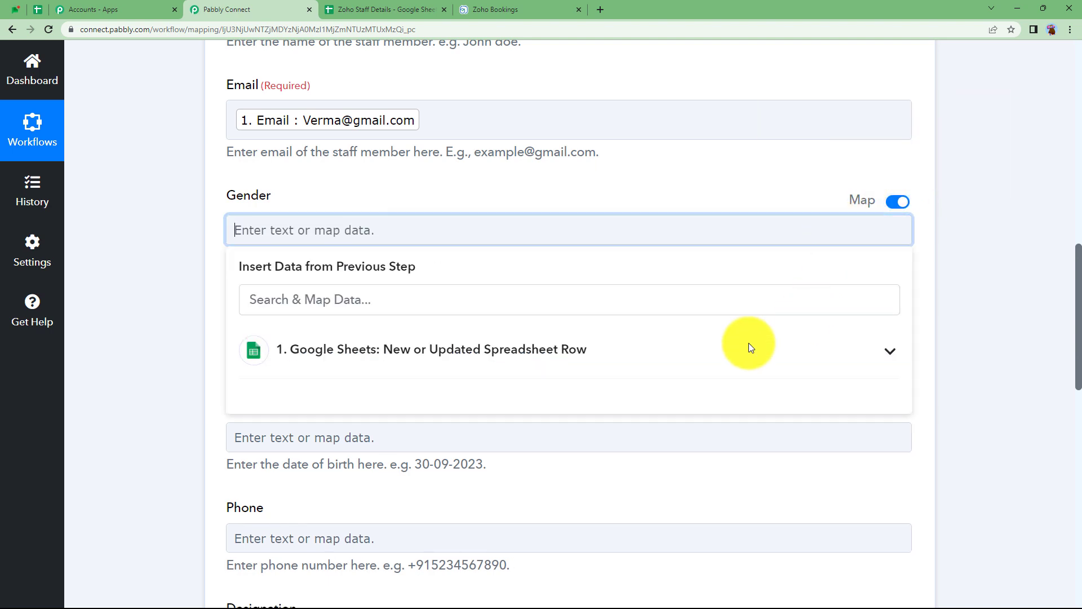
click(749, 346)
scroll(417, 514, down, 3)
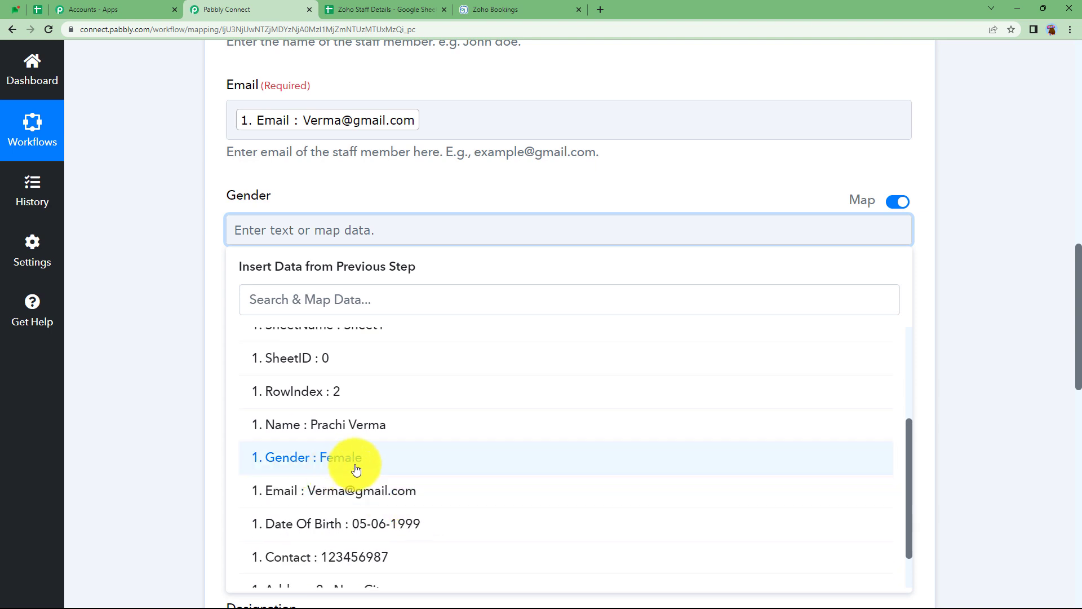
click(355, 468)
click(175, 310)
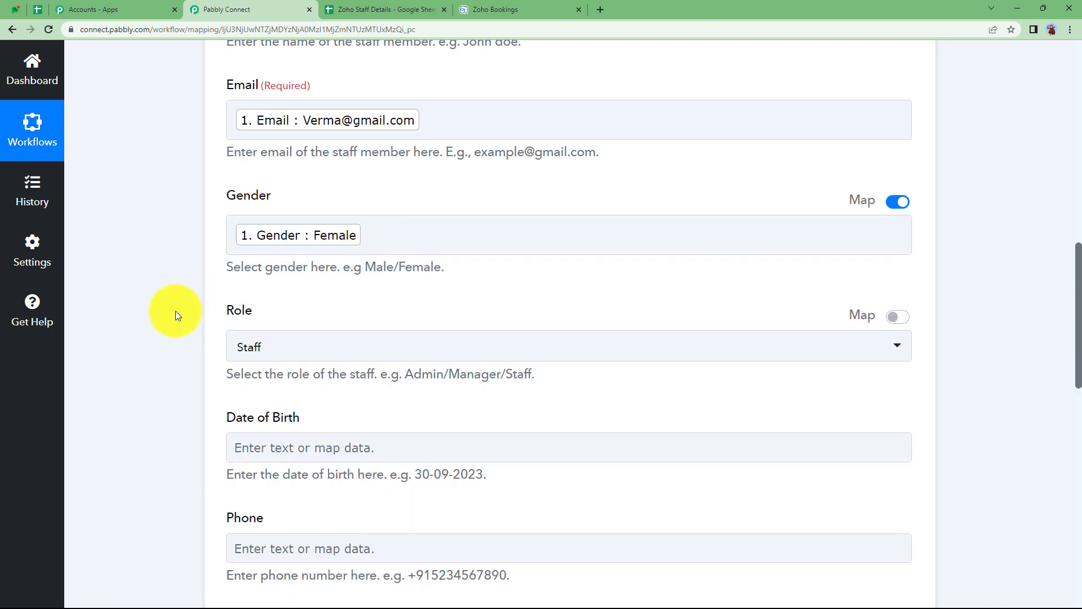
Map the sheet's Date Of Birth into Date of Birth, found by searching '19'.
scroll(193, 410, down, 2)
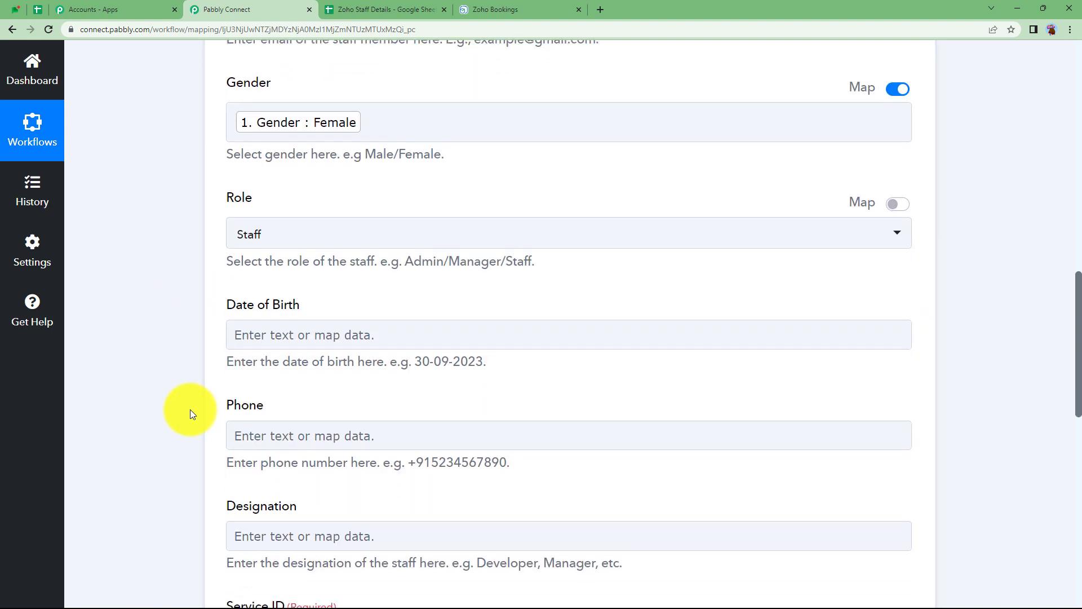
click(276, 338)
scroll(163, 412, down, 2)
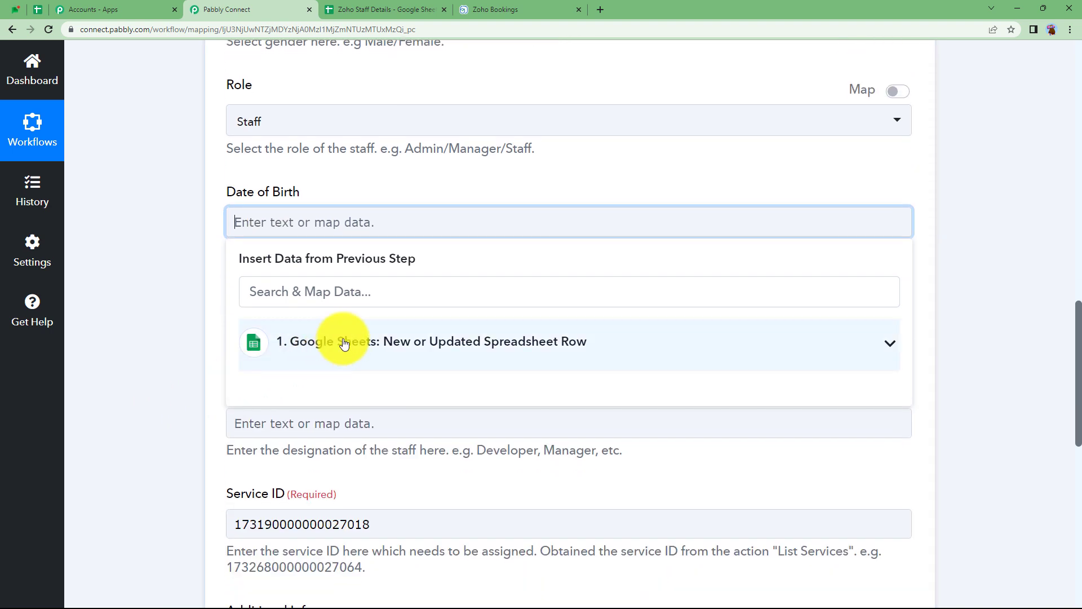
click(355, 348)
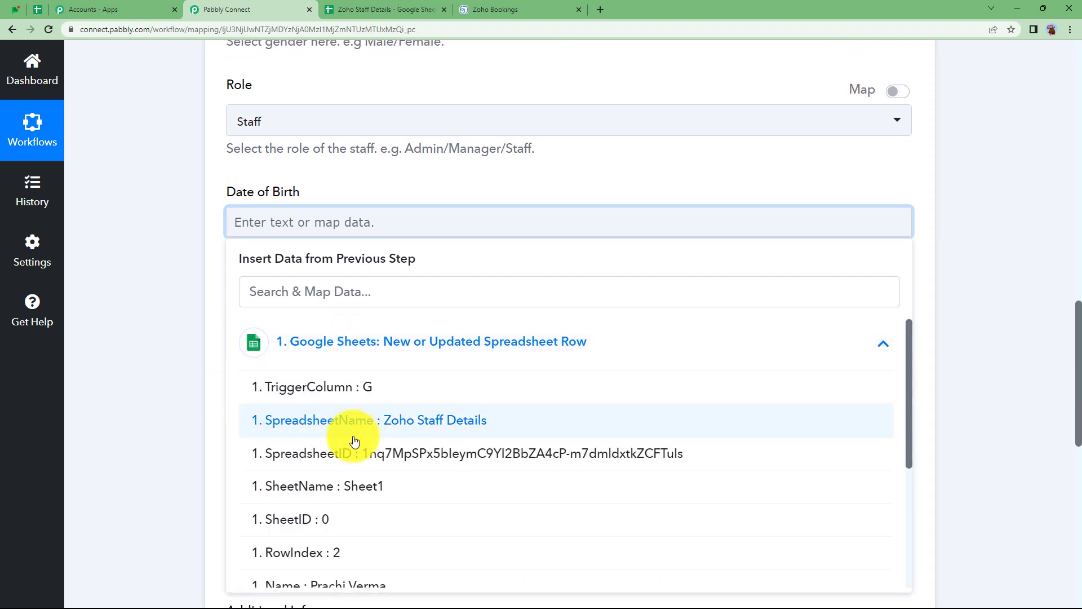
click(343, 299)
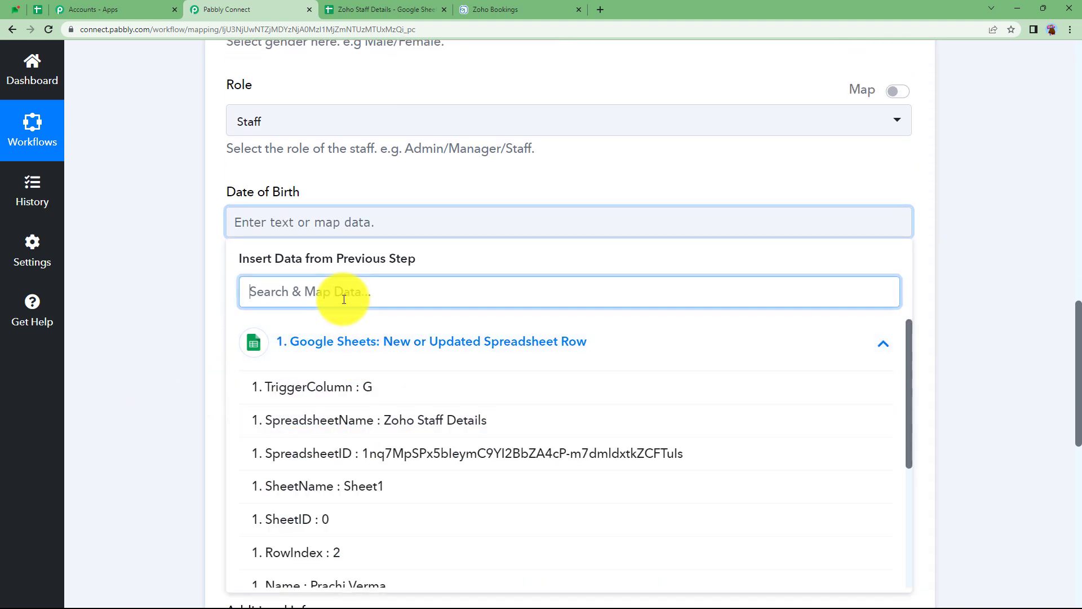
text(199)
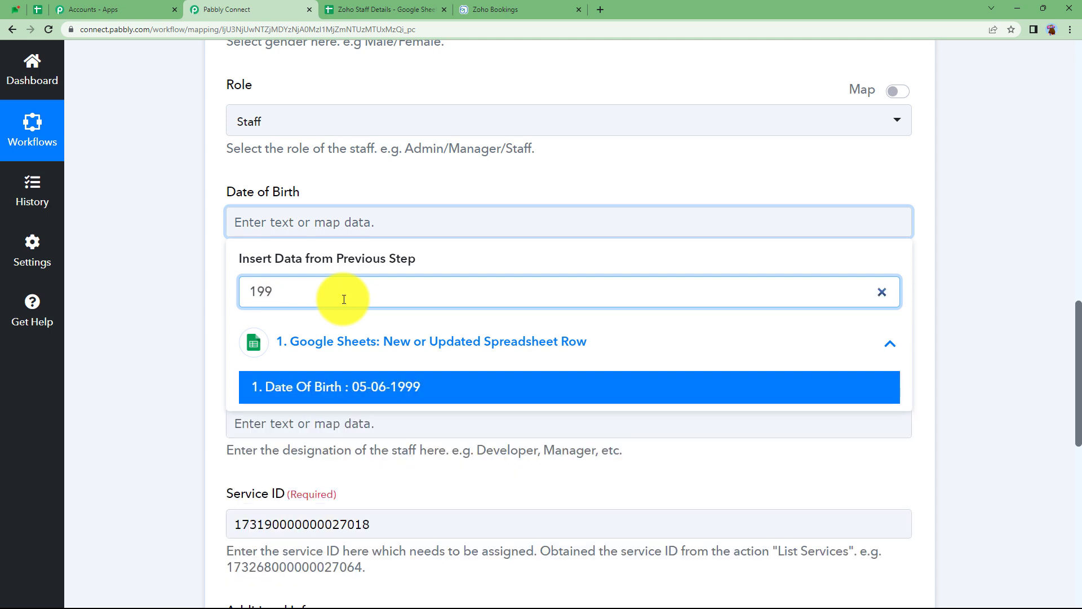
click(424, 383)
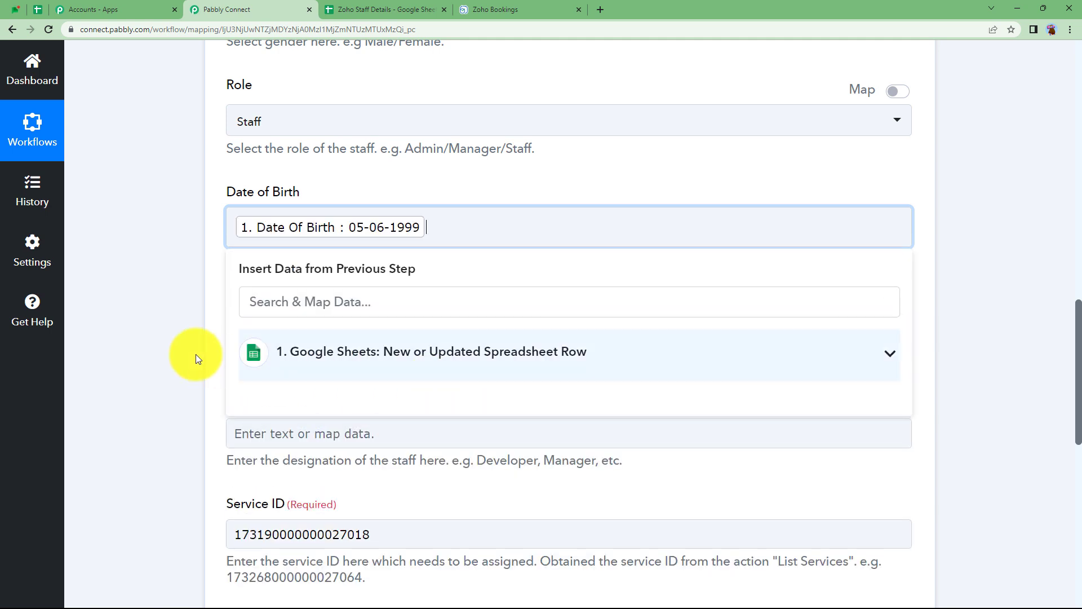
click(195, 354)
Map the sheet's Contact column into the Phone field.
click(295, 333)
click(336, 469)
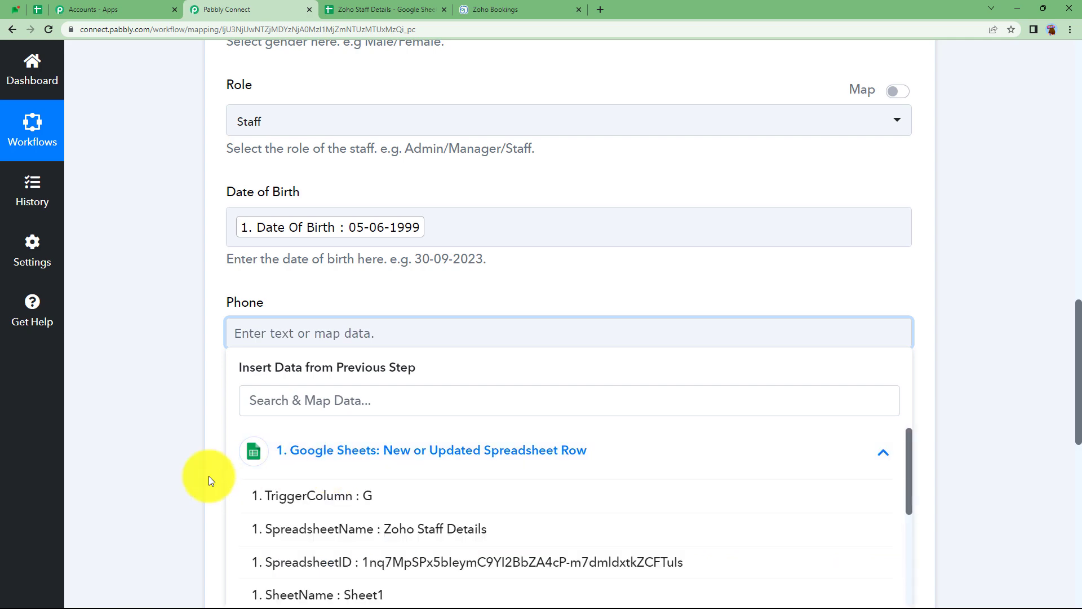
scroll(209, 476, down, 3)
scroll(381, 535, down, 2)
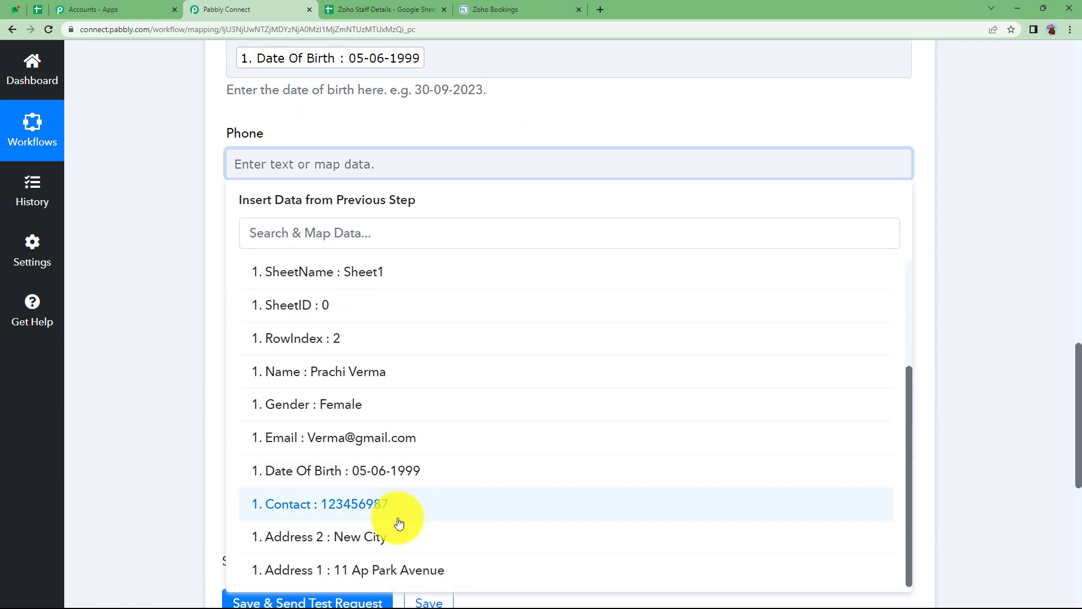
click(380, 508)
click(194, 240)
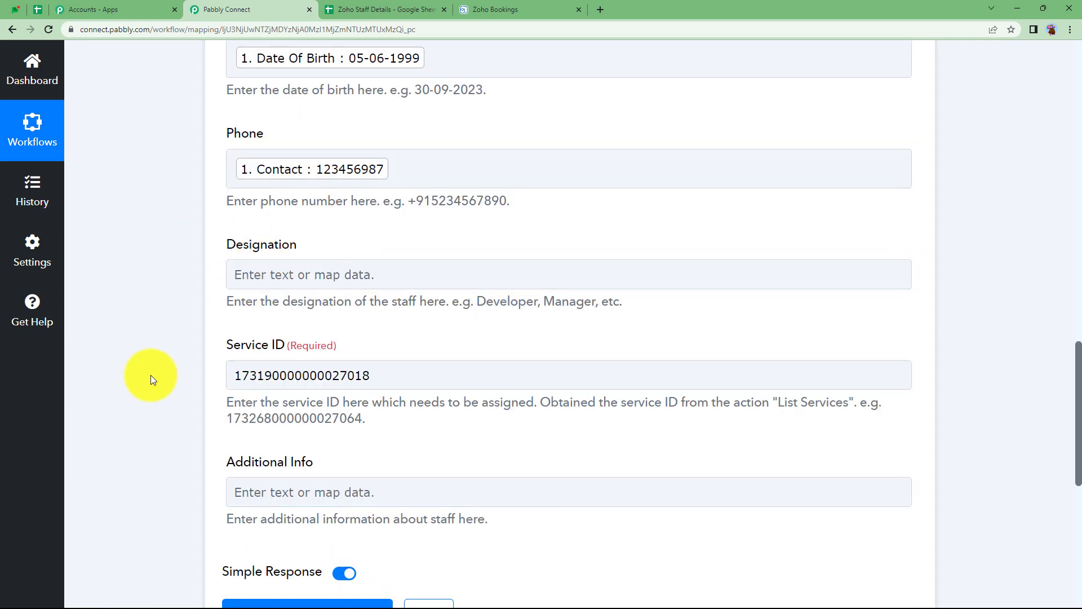
Map Address 1 and Address 2 into the Additional Info field.
scroll(151, 374, down, 3)
click(280, 320)
click(265, 442)
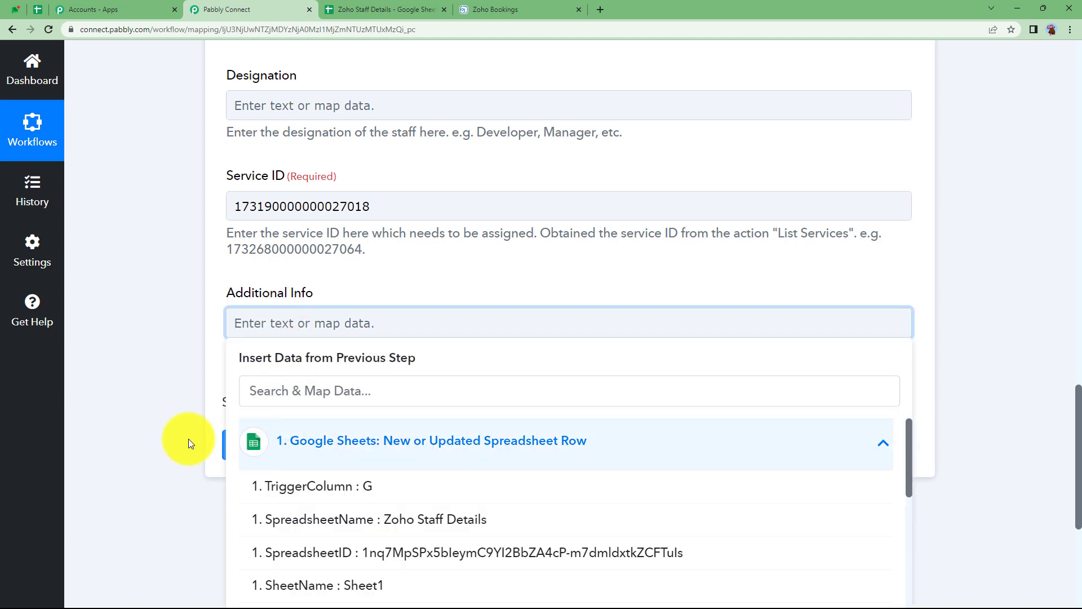
scroll(188, 439, down, 3)
scroll(391, 492, down, 1)
scroll(393, 491, down, 2)
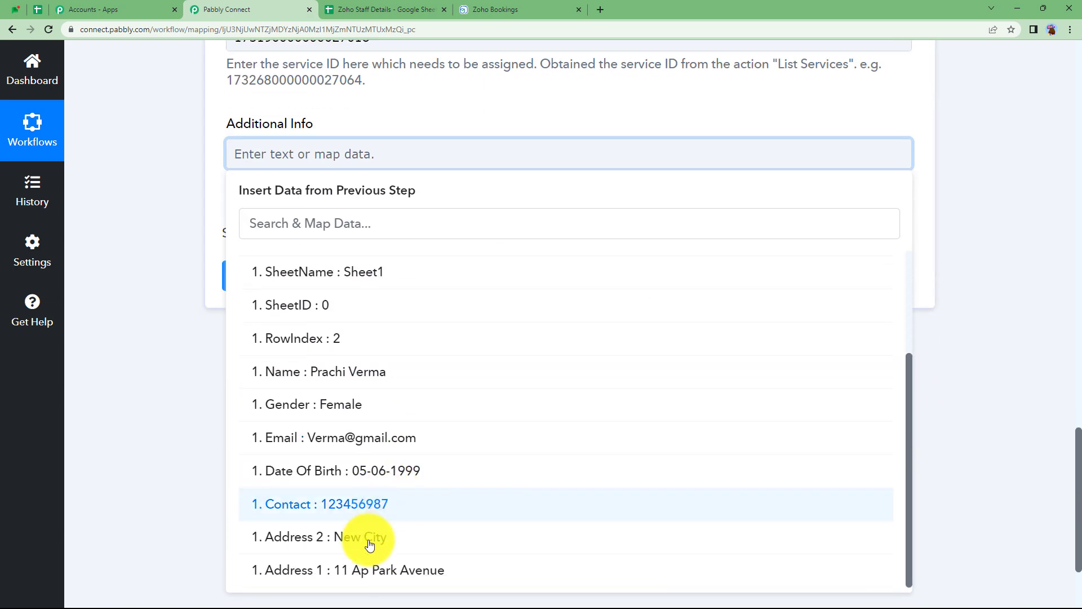
click(358, 568)
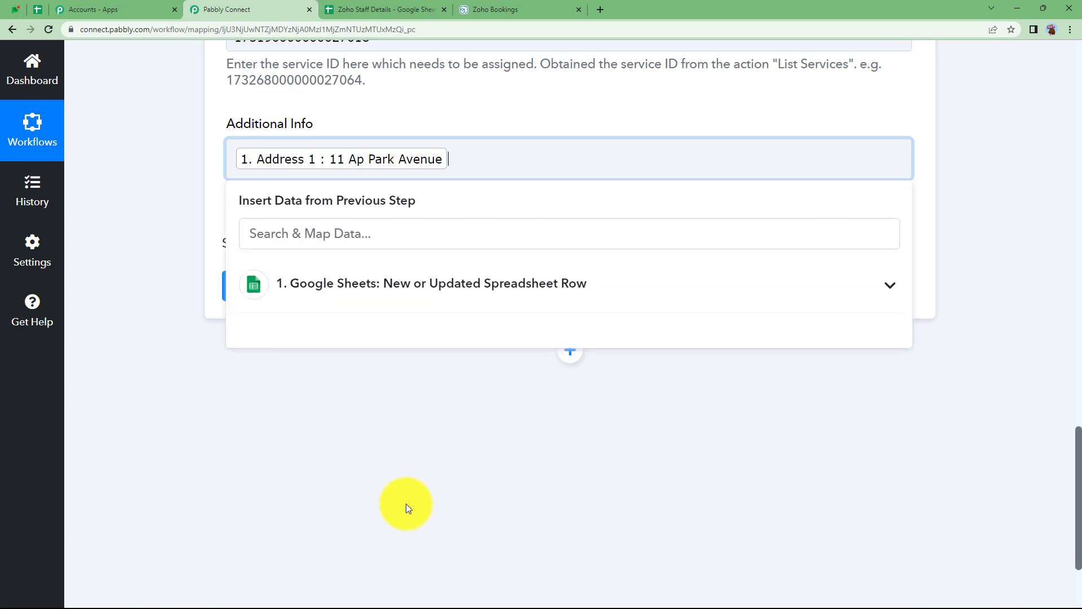
click(425, 265)
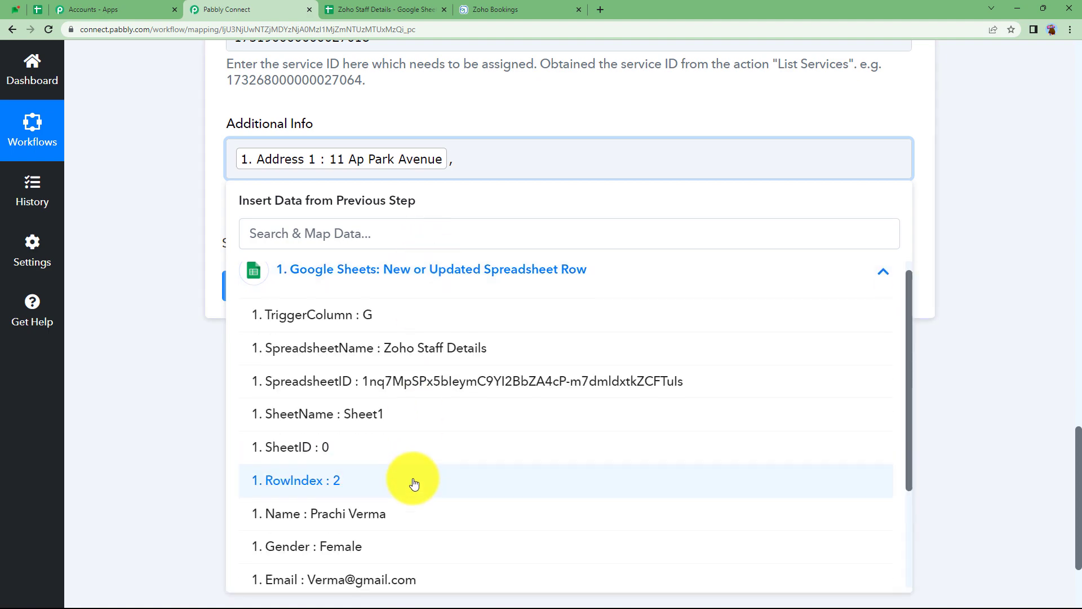
scroll(417, 507, down, 3)
click(418, 542)
click(167, 191)
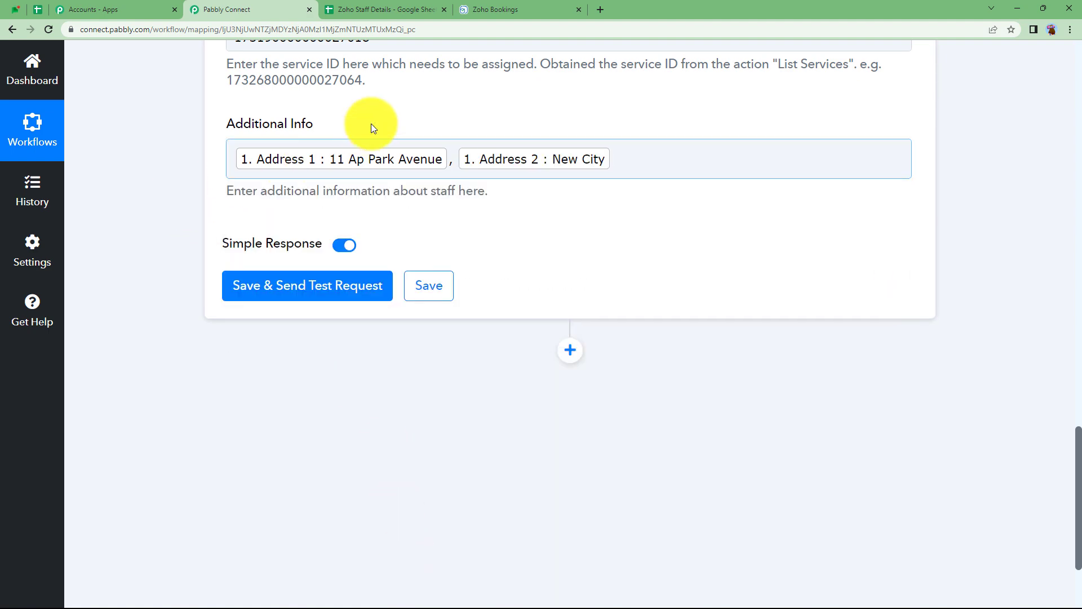
scroll(291, 281, up, 15)
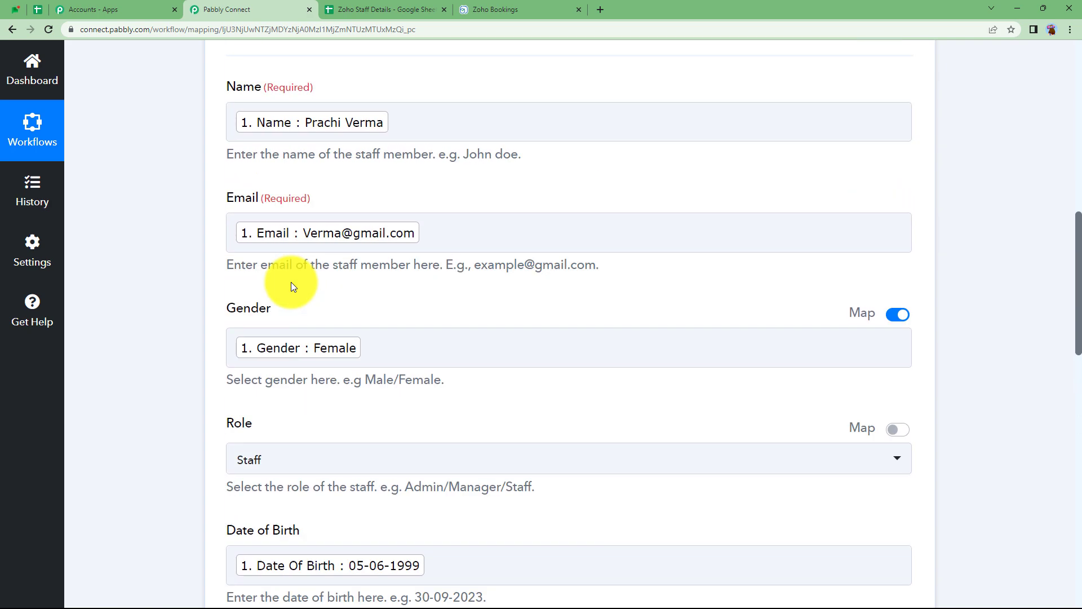
scroll(290, 282, down, 13)
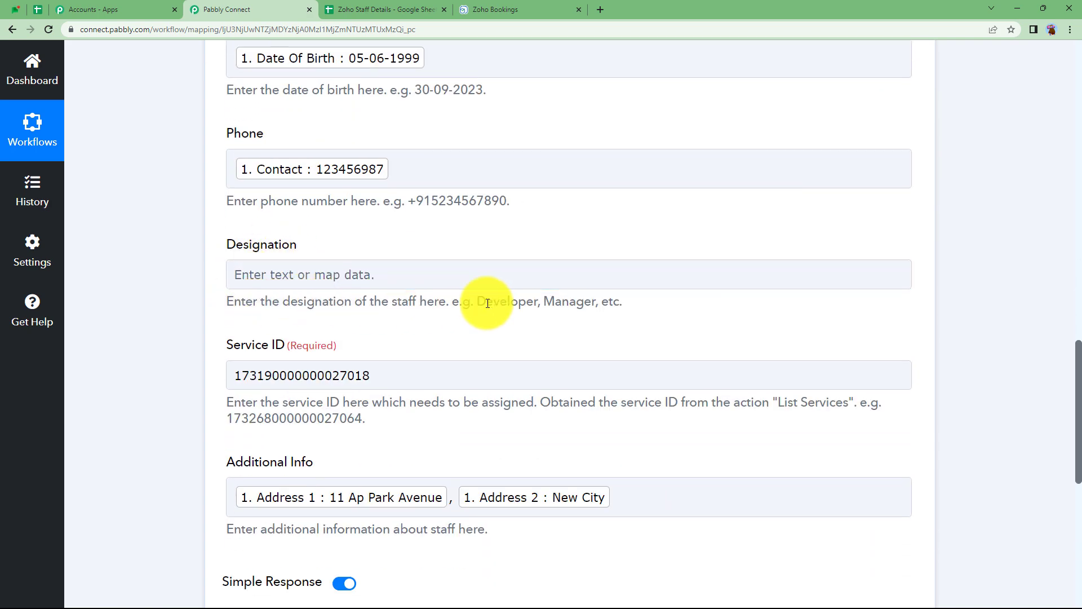
scroll(200, 357, down, 3)
Save the Add Staff step, send a test request, and review the returned staff record.
click(350, 449)
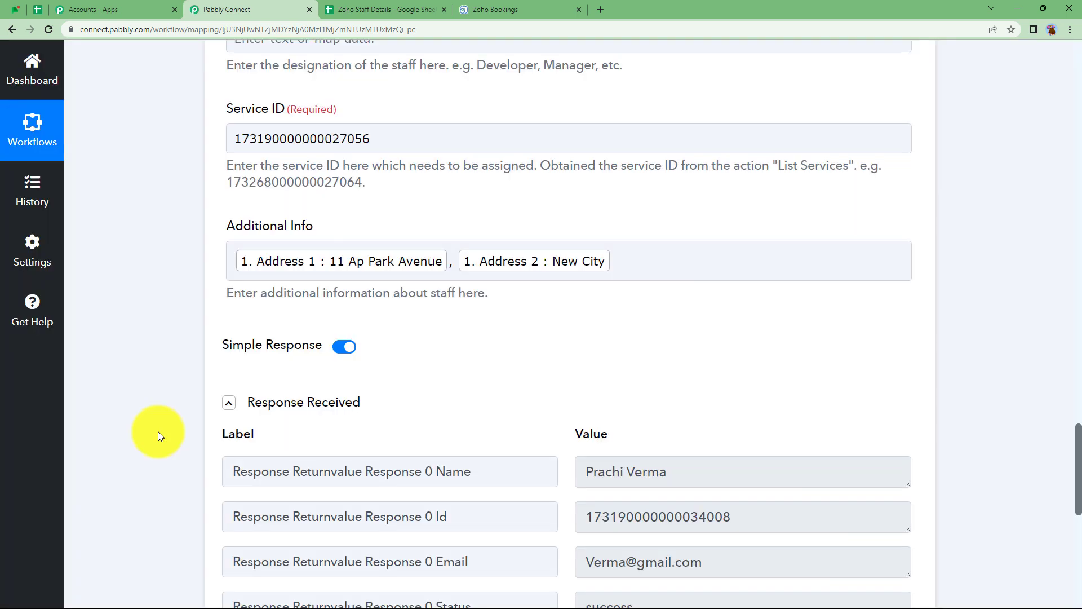
scroll(158, 431, down, 3)
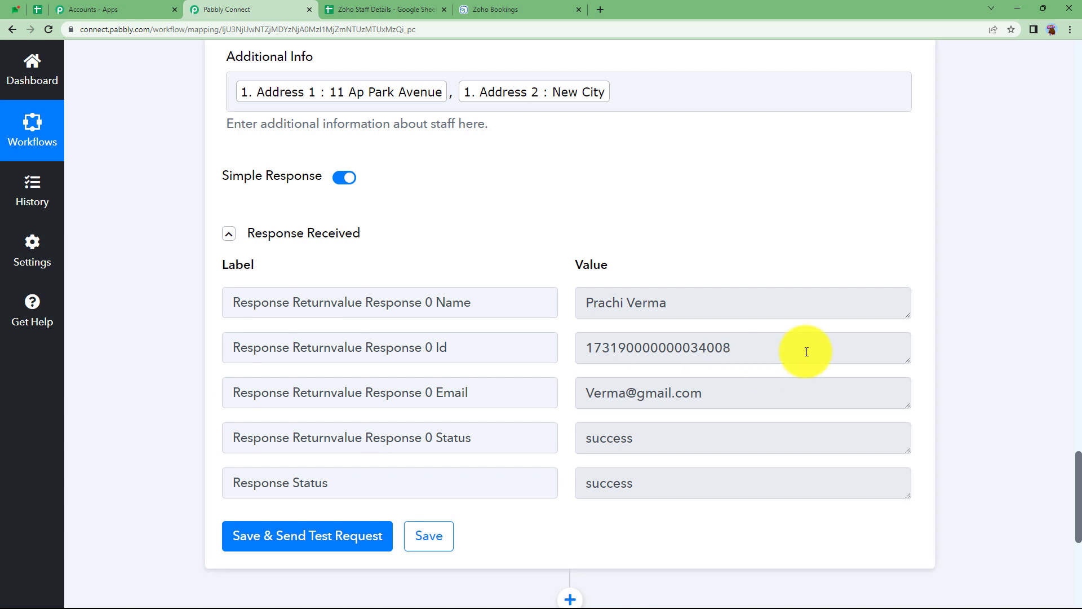
drag(804, 350, 472, 387)
drag(744, 393, 541, 404)
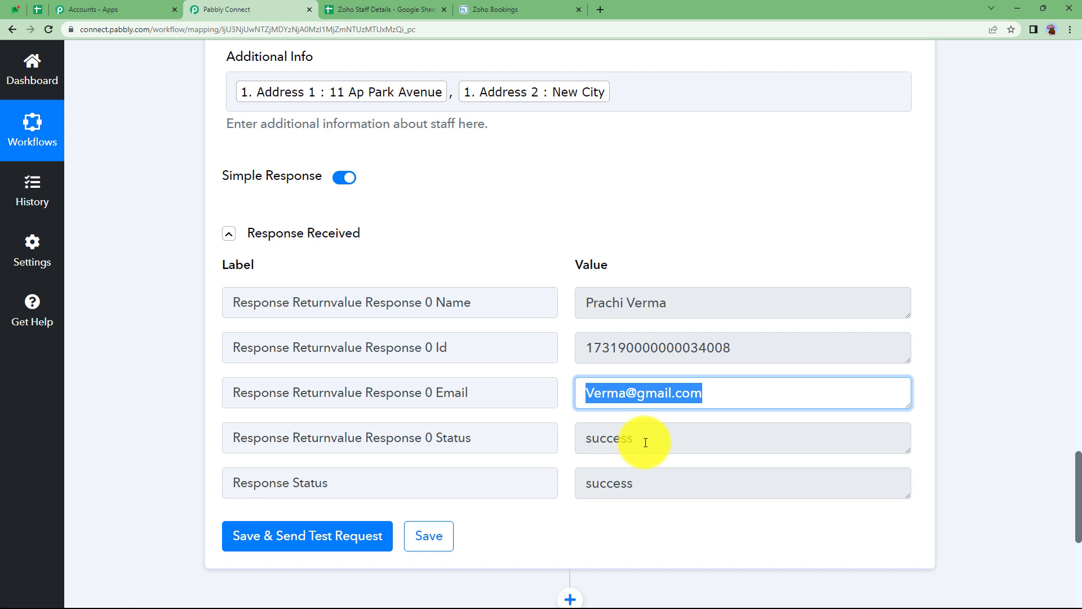
click(494, 5)
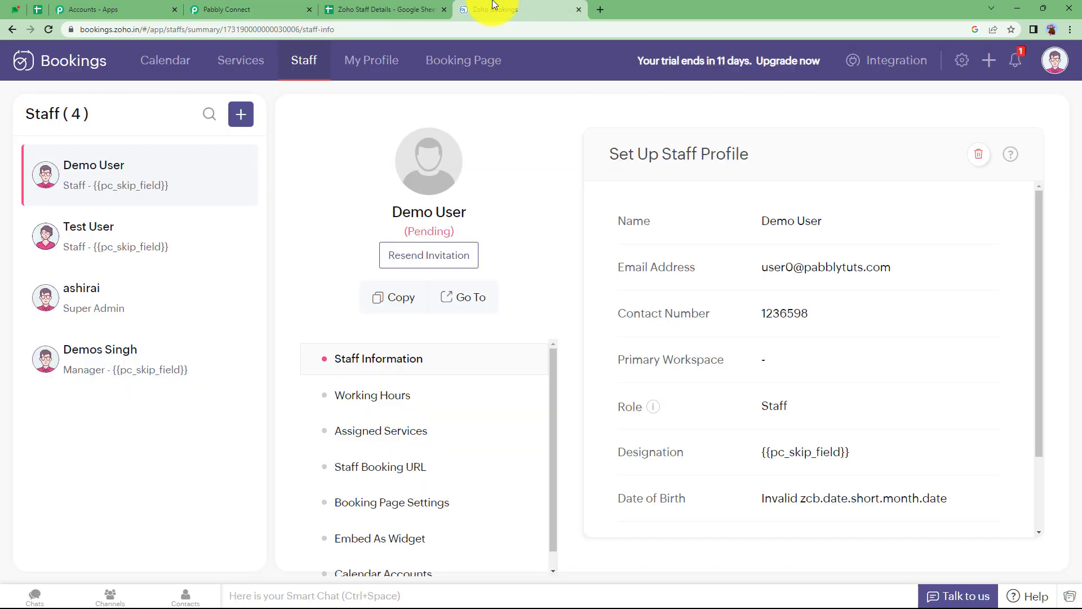
Reload Zoho Bookings and inspect the synced staff member's profile, including gender and address.
click(49, 29)
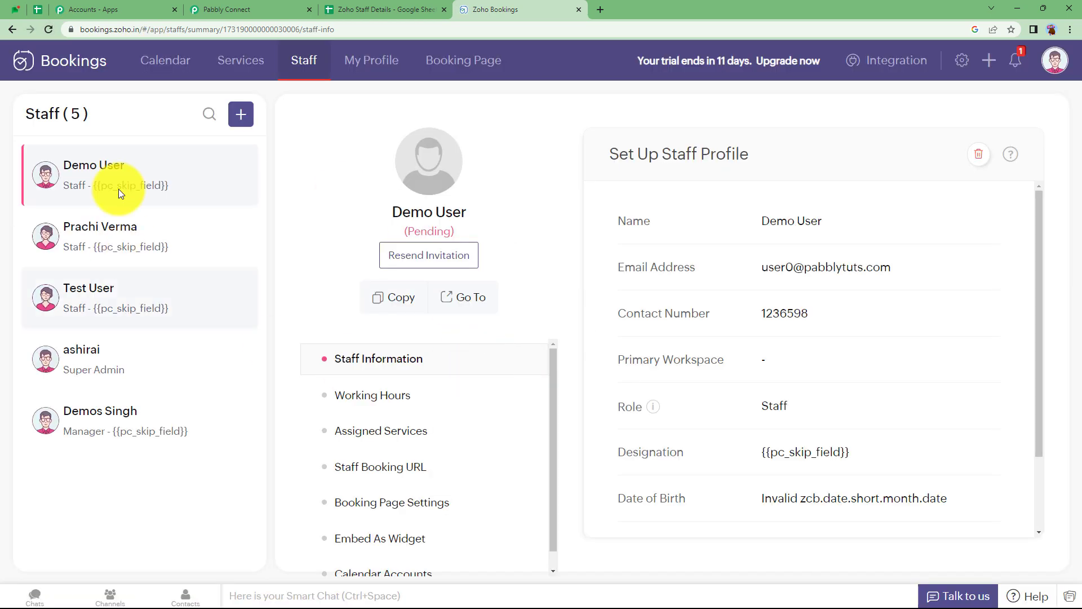
click(91, 234)
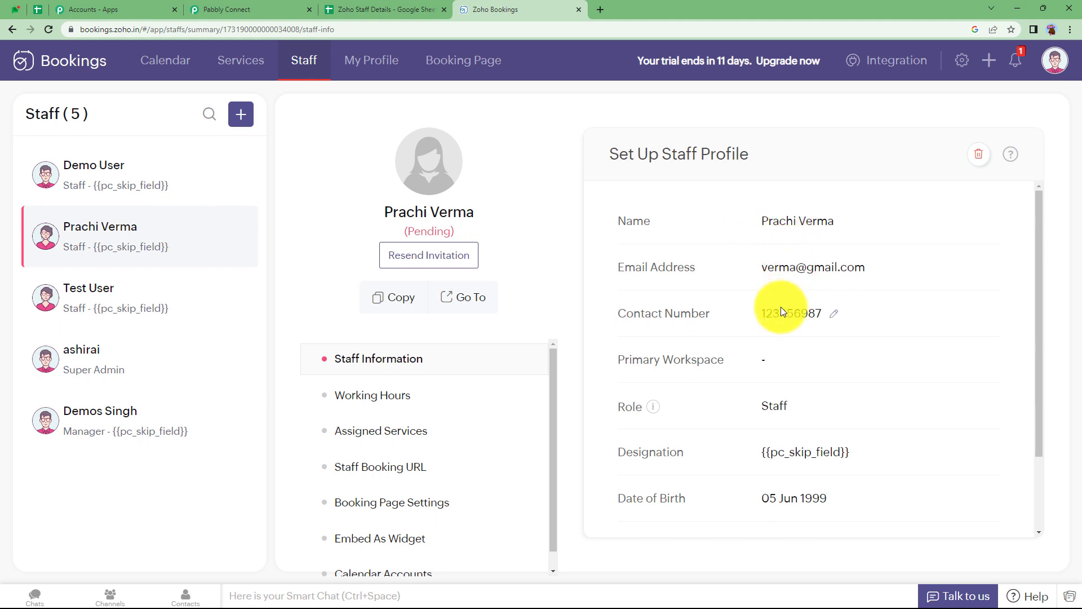
scroll(774, 421, down, 2)
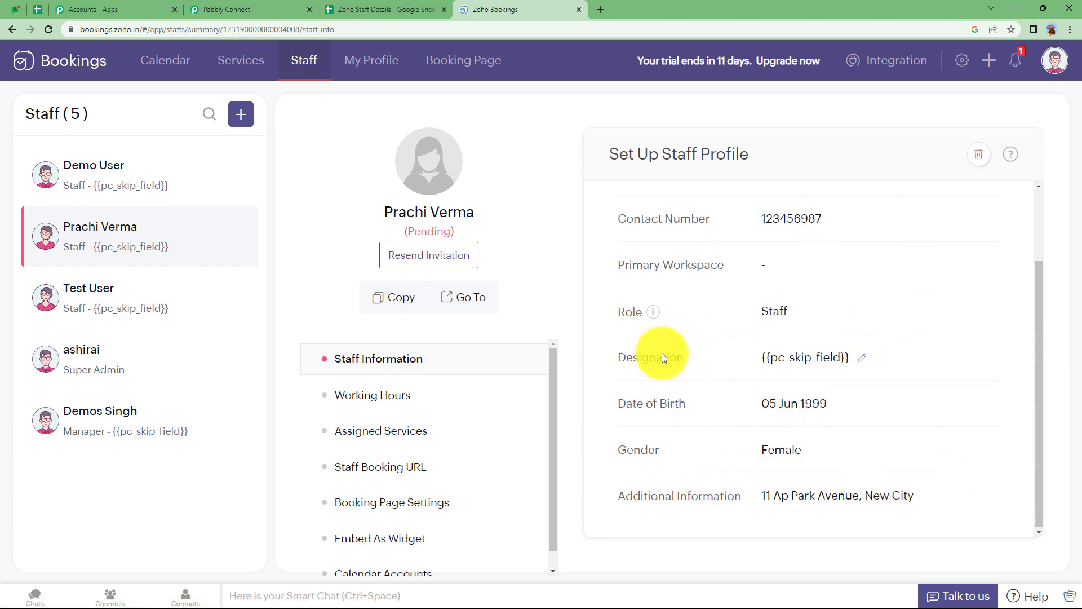
click(384, 10)
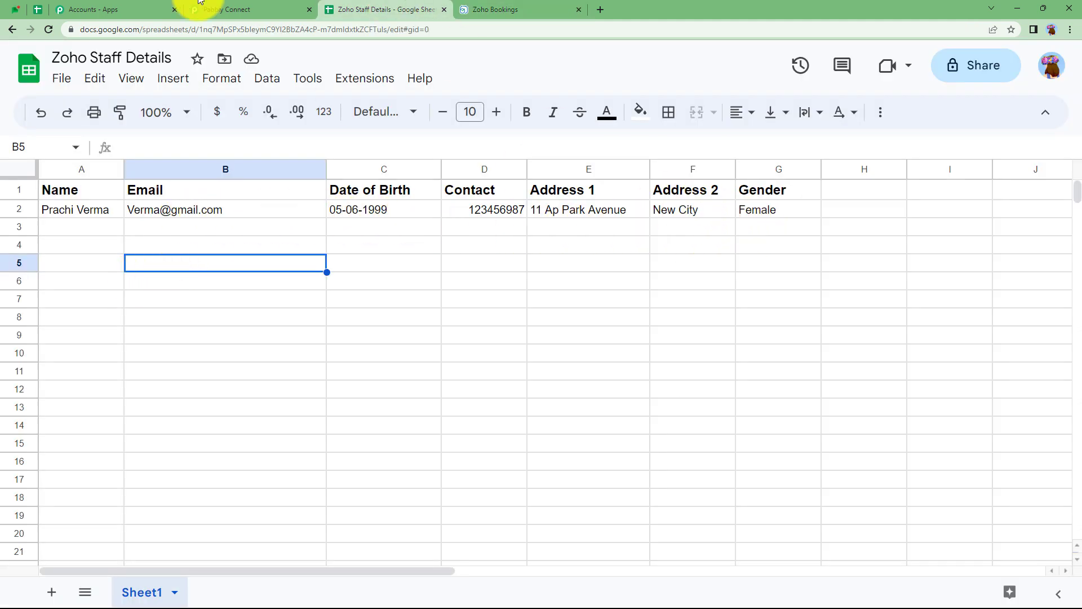
Collapse the Zoho Bookings action step in the Pabbly workflow.
click(228, 10)
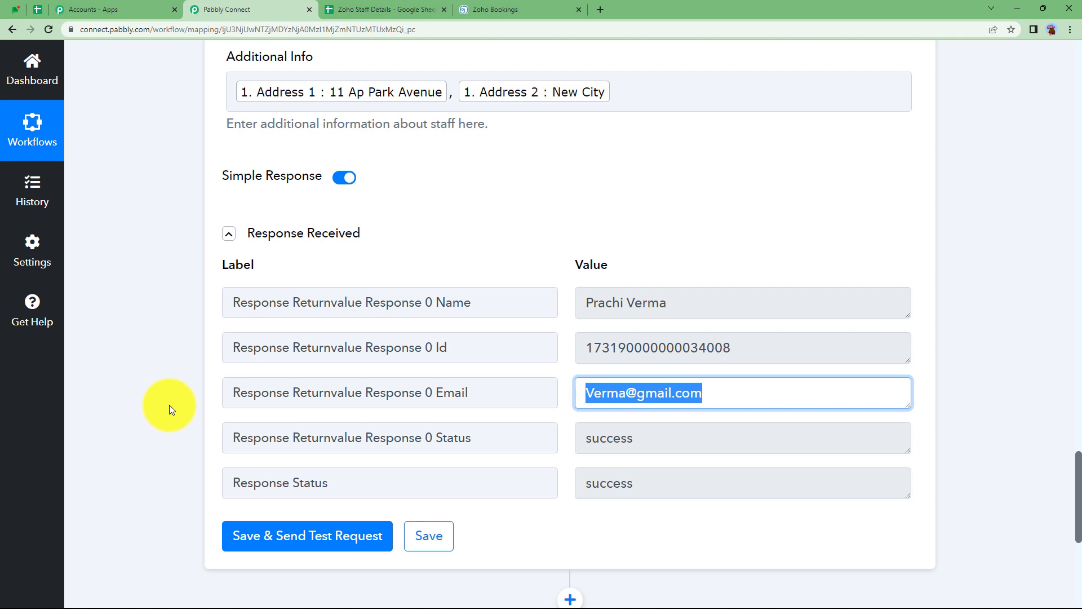
scroll(169, 405, up, 20)
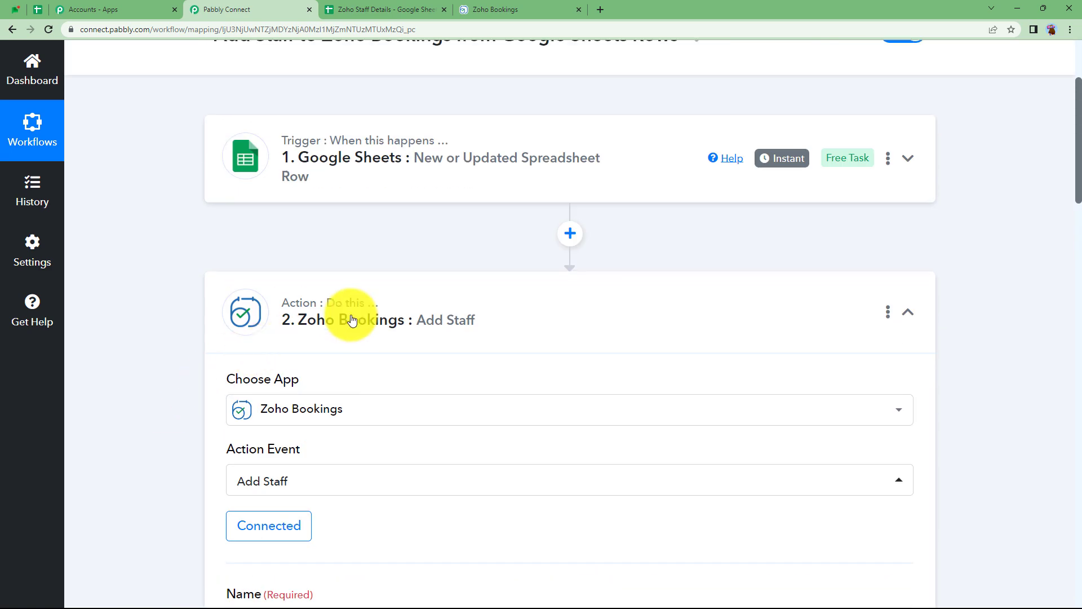
click(352, 320)
scroll(425, 333, up, 3)
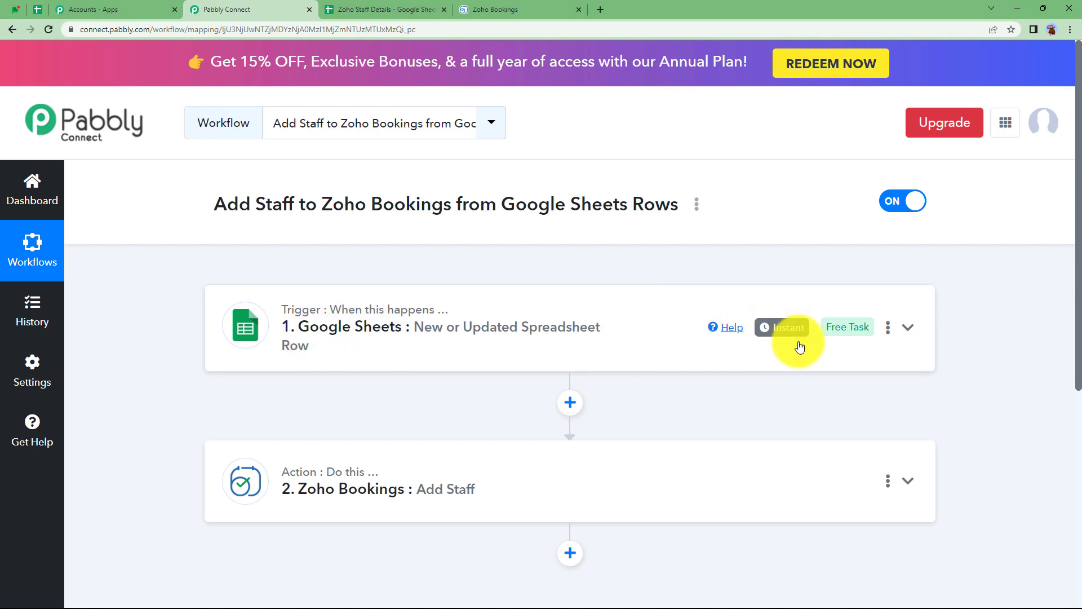
Return to the Zoho Staff Details spreadsheet, ready at the first empty row.
click(417, 9)
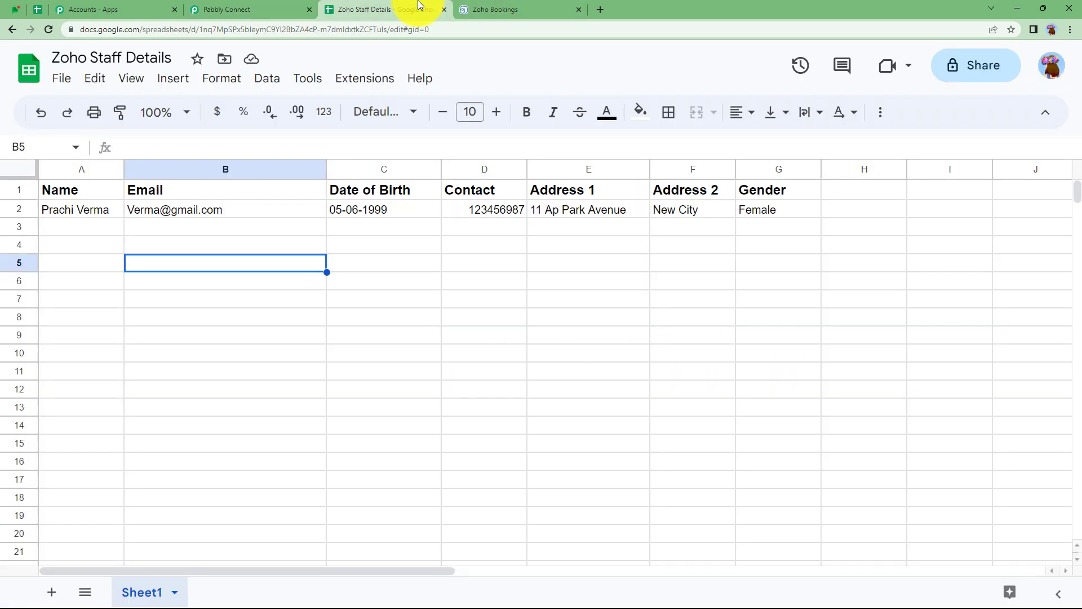
click(234, 227)
key(ctrl+Tab)
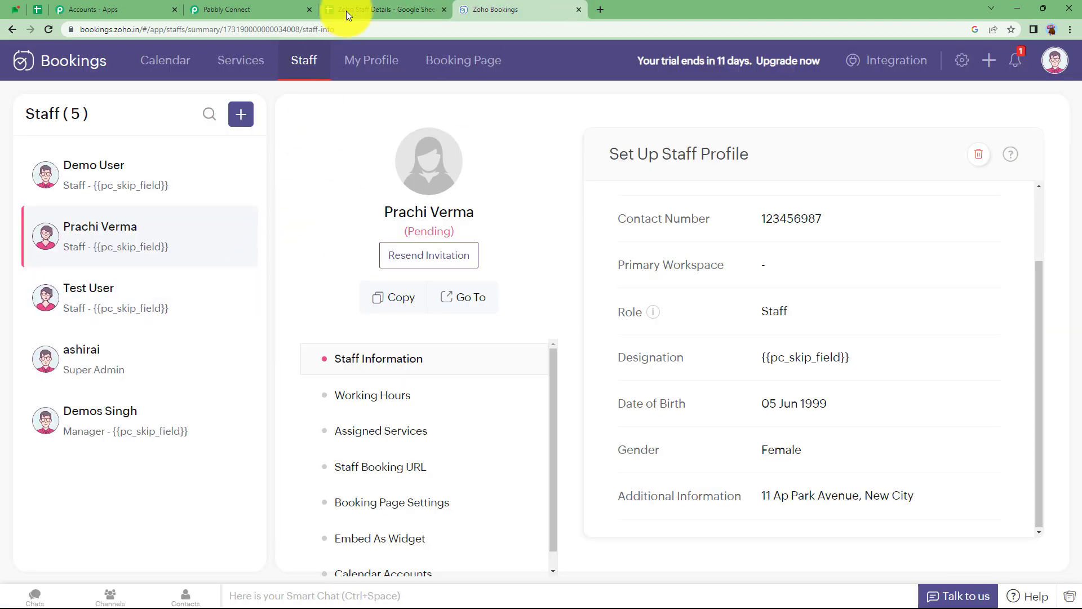
click(372, 9)
click(253, 9)
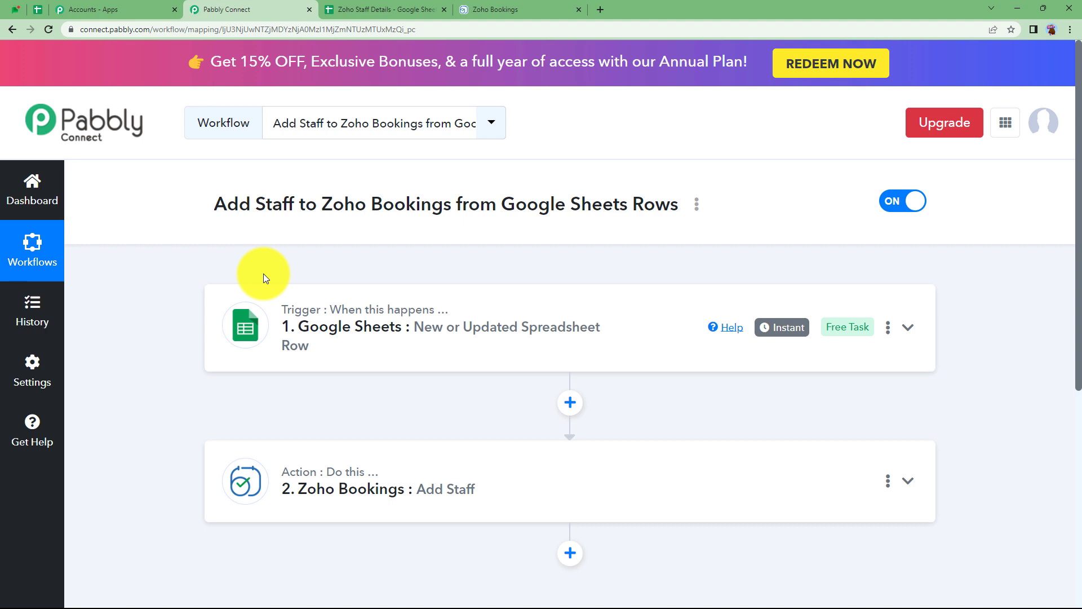
click(329, 5)
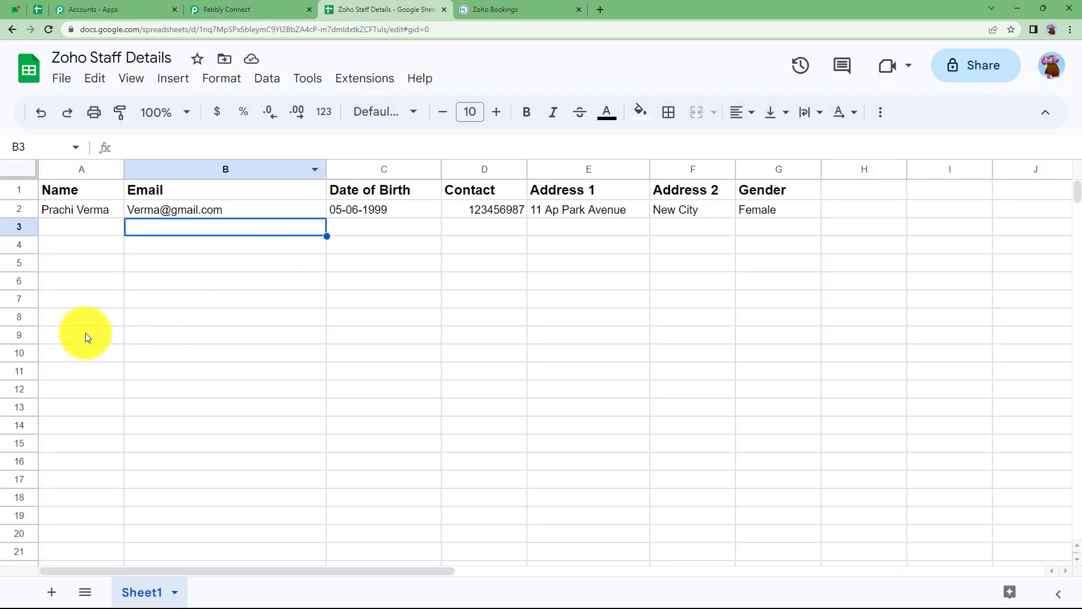
Fill A3–C3 with the staff name, the pasted e-mail, and birth date 09-10-1998.
click(86, 228)
text(Demo Person)
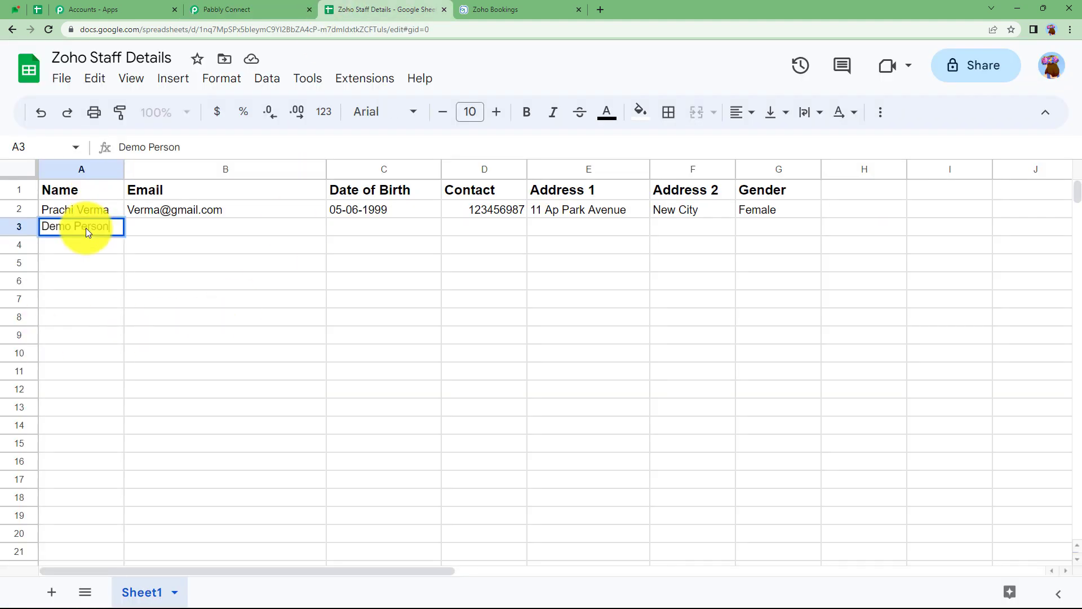
click(141, 229)
key(ctrl+v)
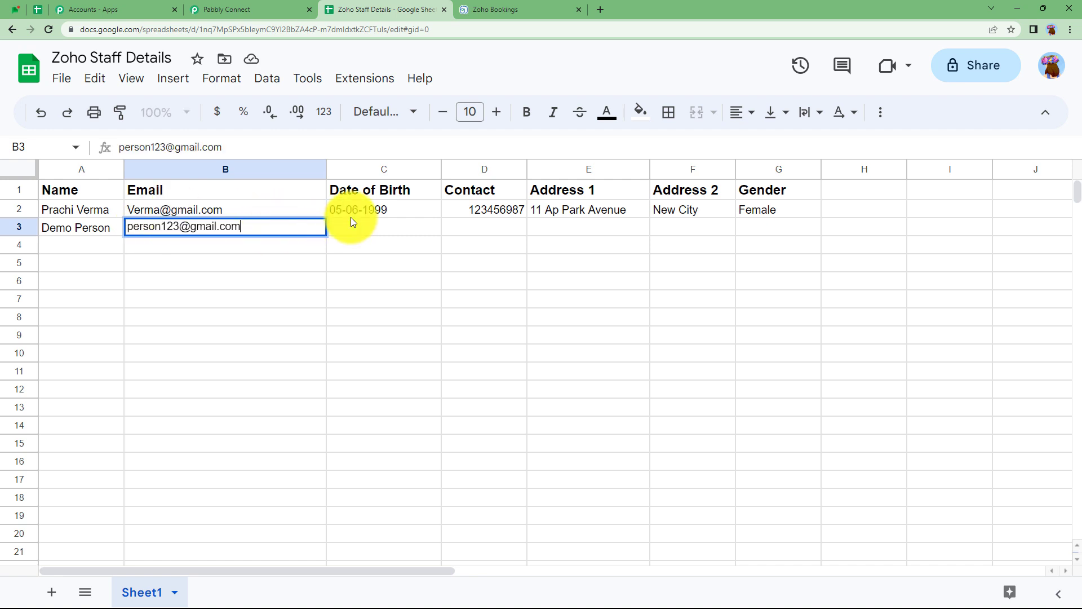
click(354, 225)
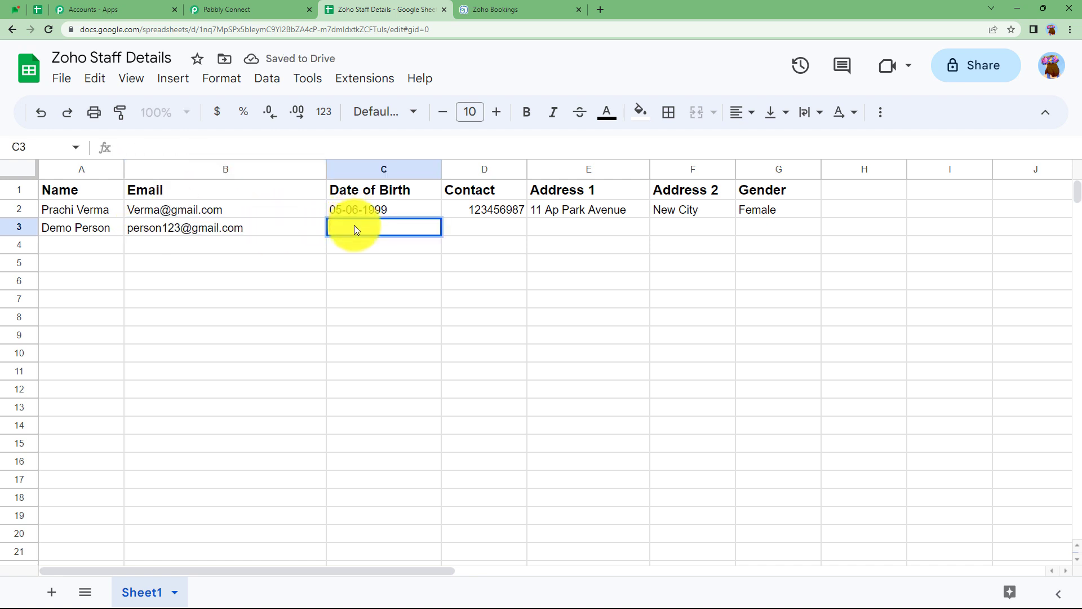
text(09-10-1998)
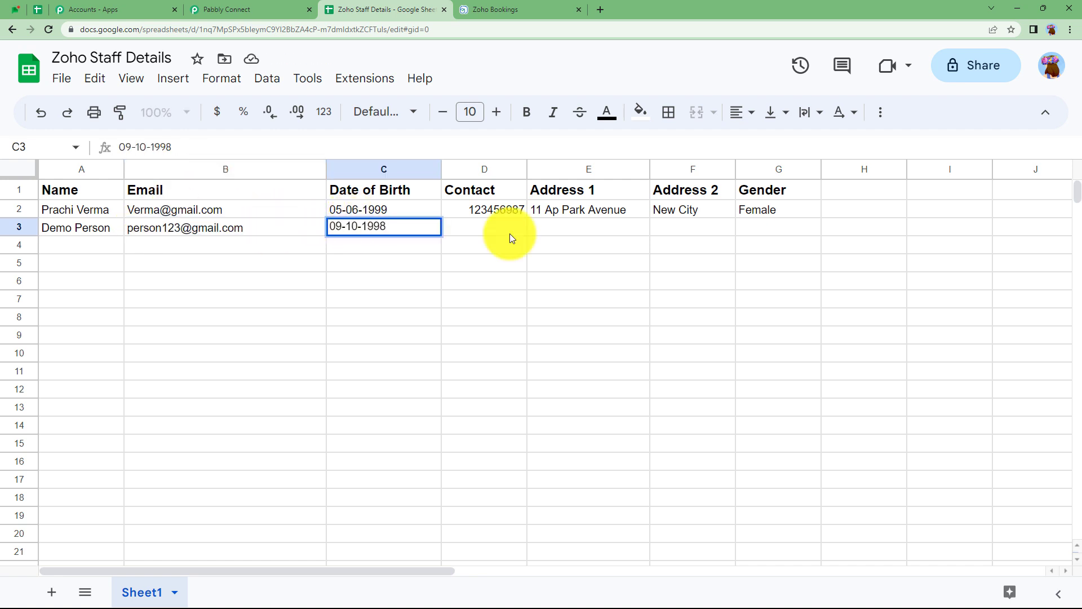
Fill D3–G3 with the contact number, both address lines, and gender Male.
click(509, 234)
click(559, 229)
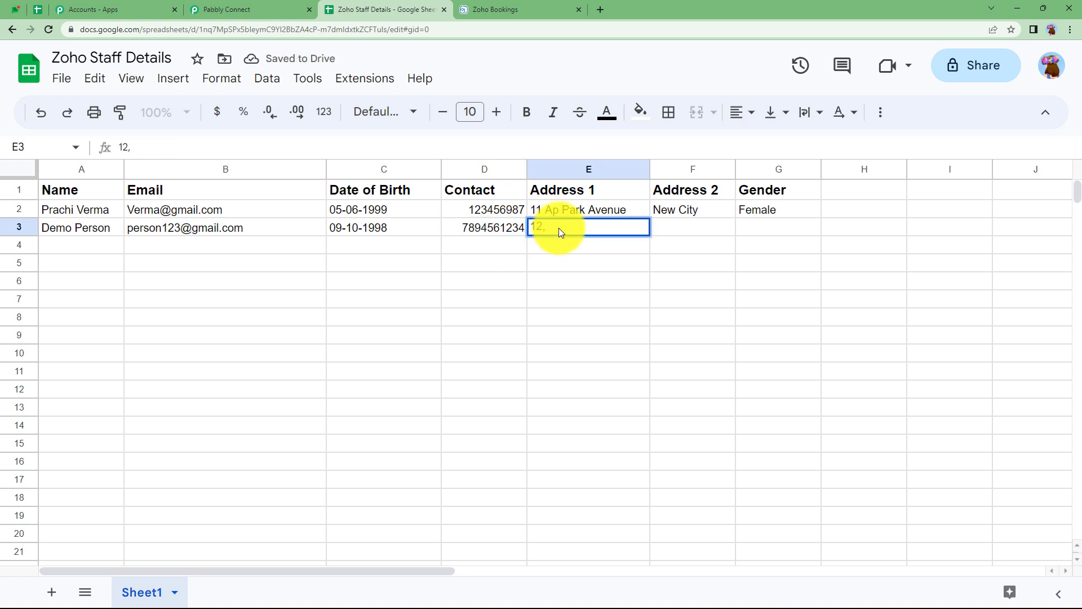
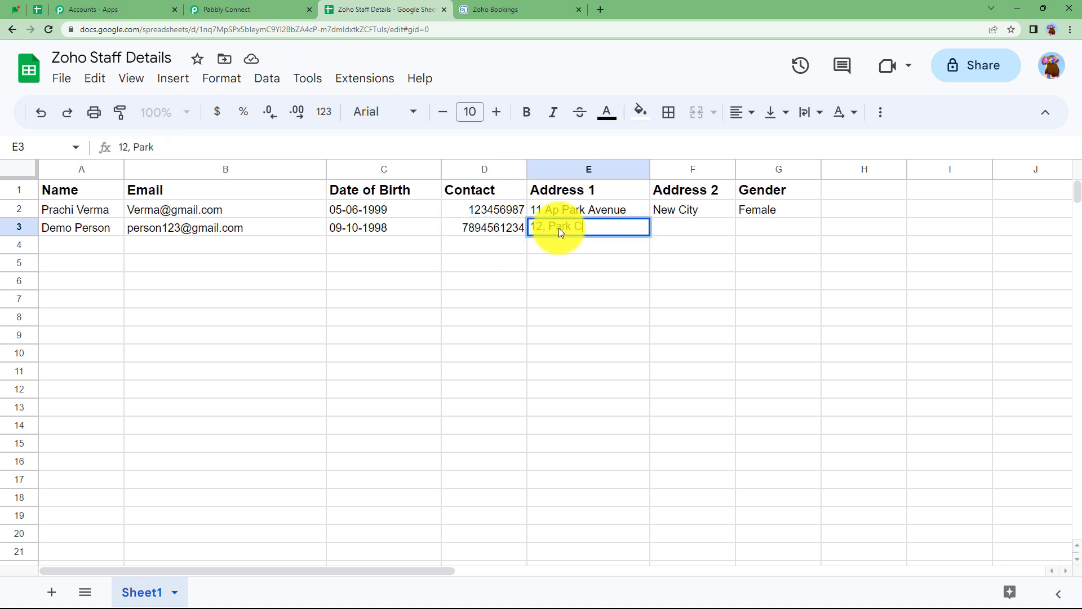
click(725, 229)
text(Delhi)
click(754, 228)
text(Male)
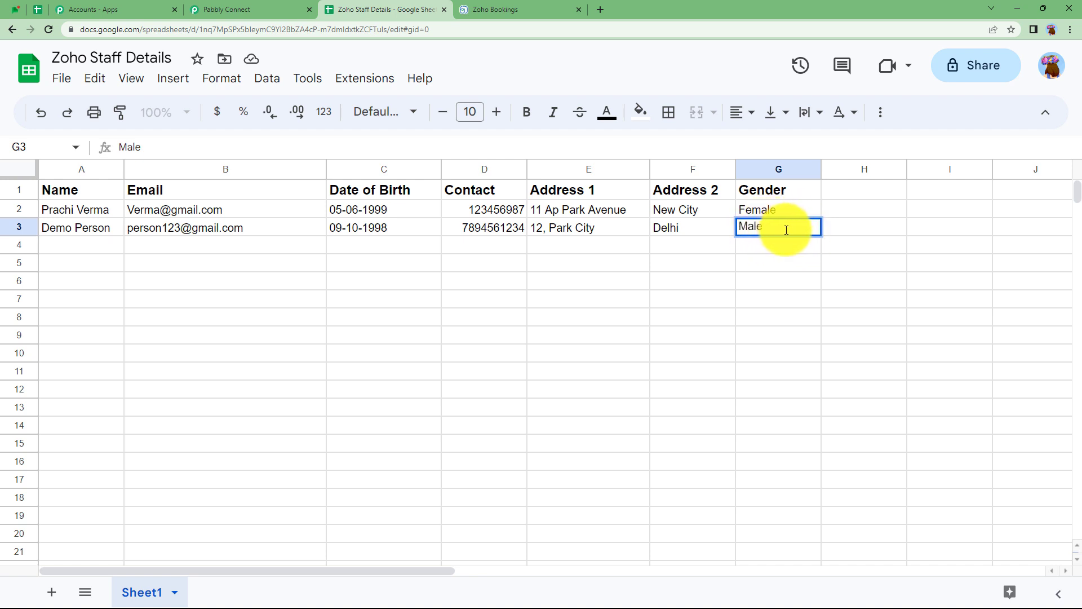
key(Return)
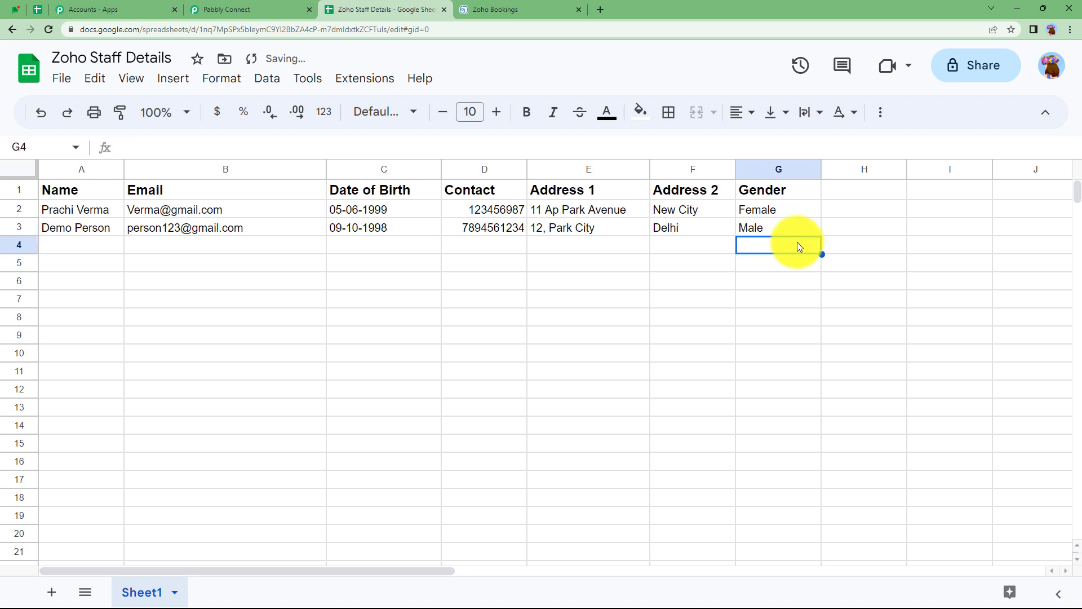
click(540, 6)
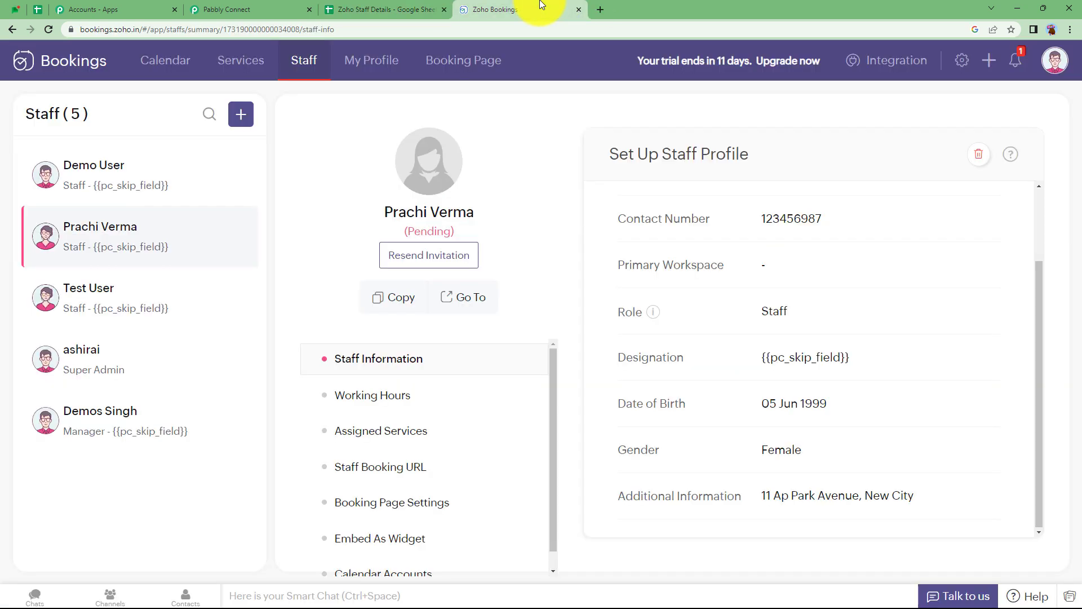
Reload Zoho Bookings and compare the new staff member's profile against spreadsheet row 3.
click(52, 29)
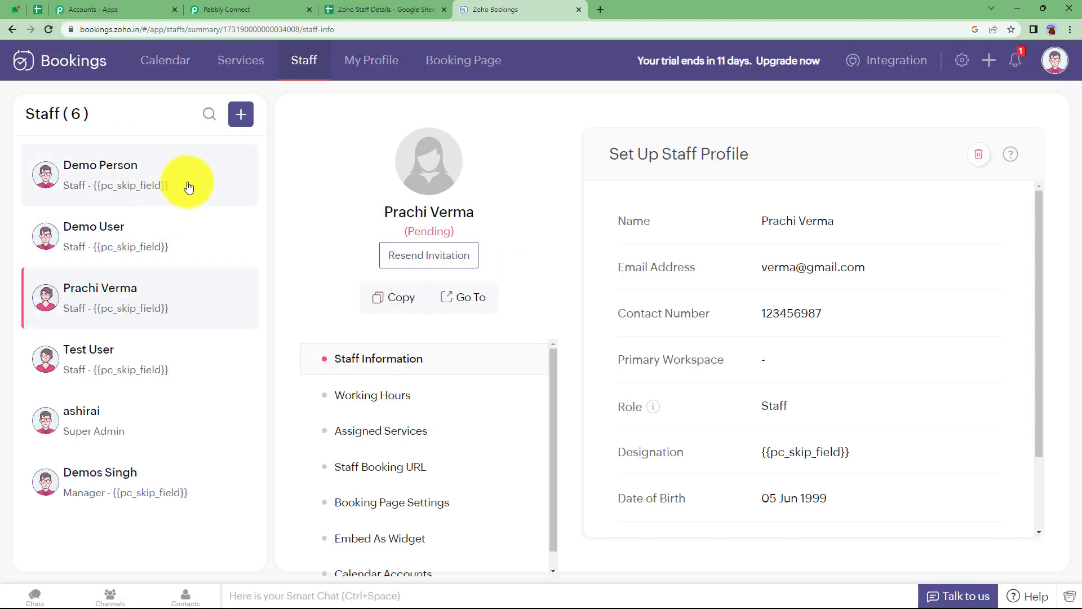
click(118, 181)
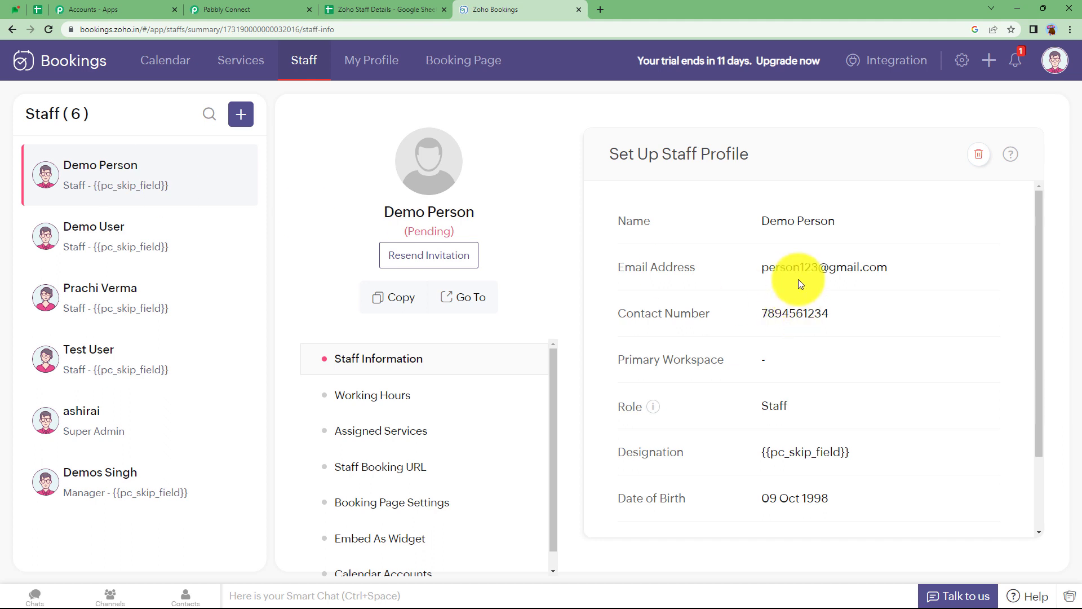
scroll(807, 433, down, 2)
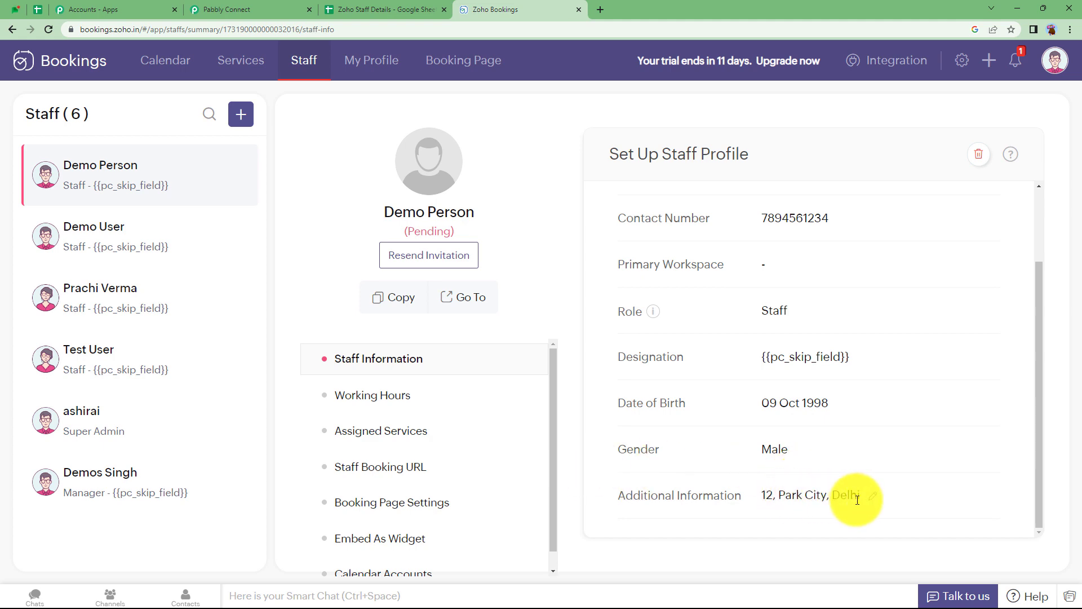
click(386, 9)
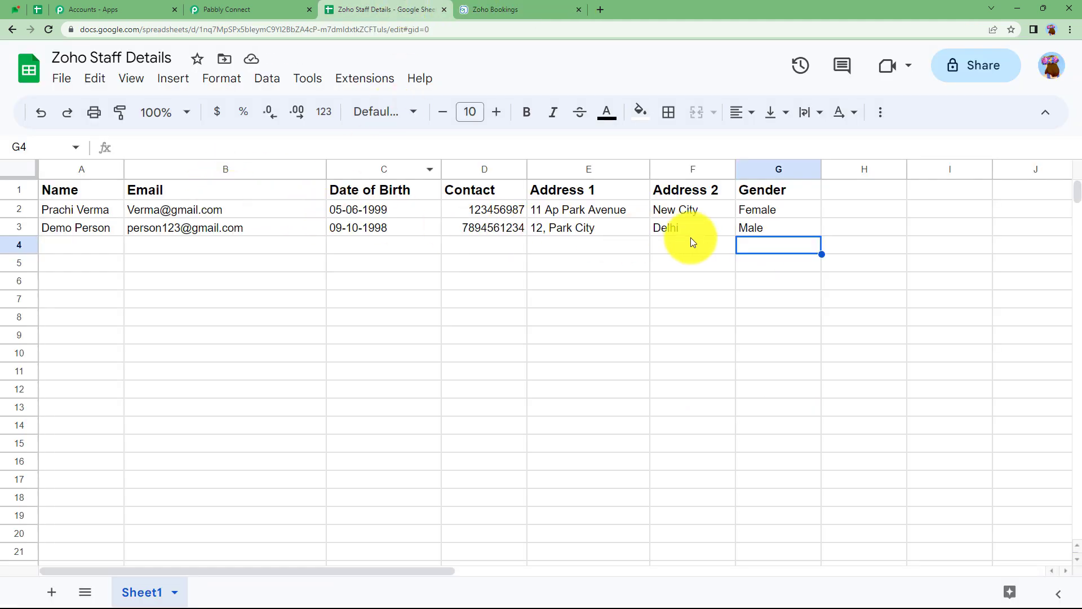
click(567, 9)
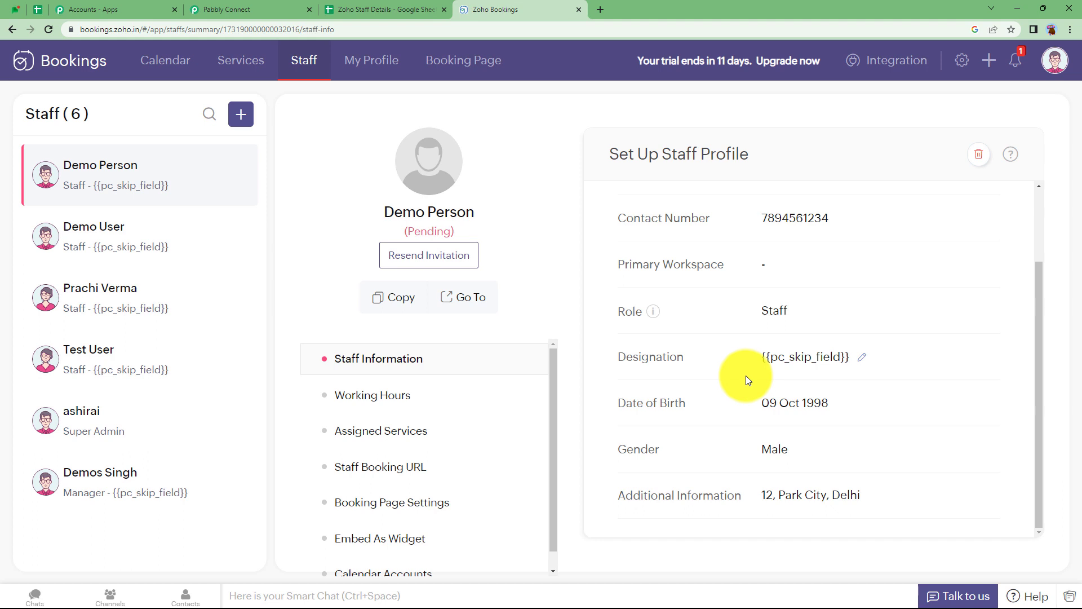
click(248, 9)
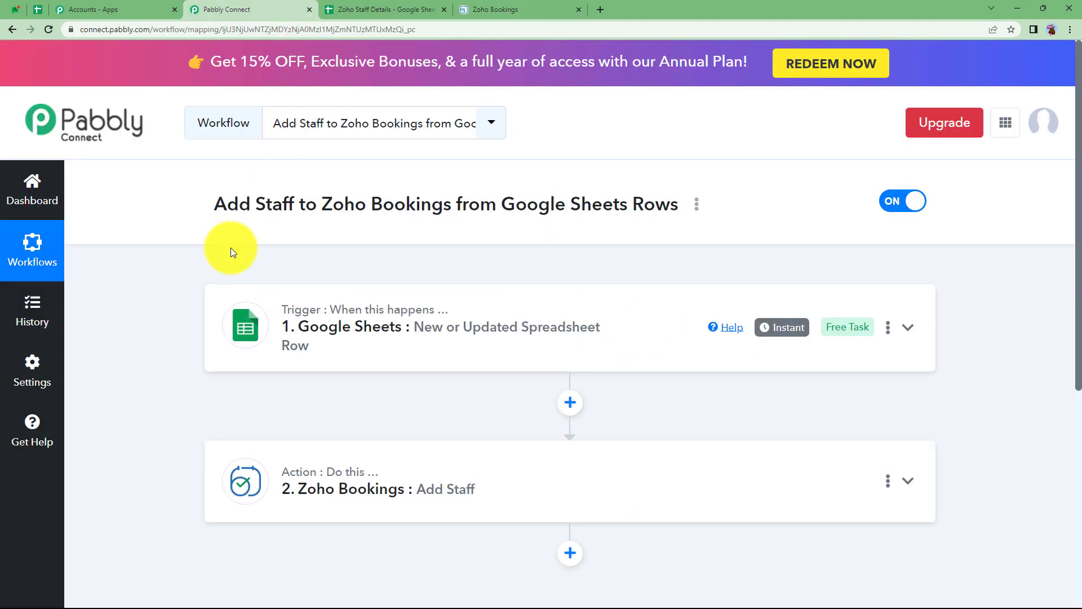